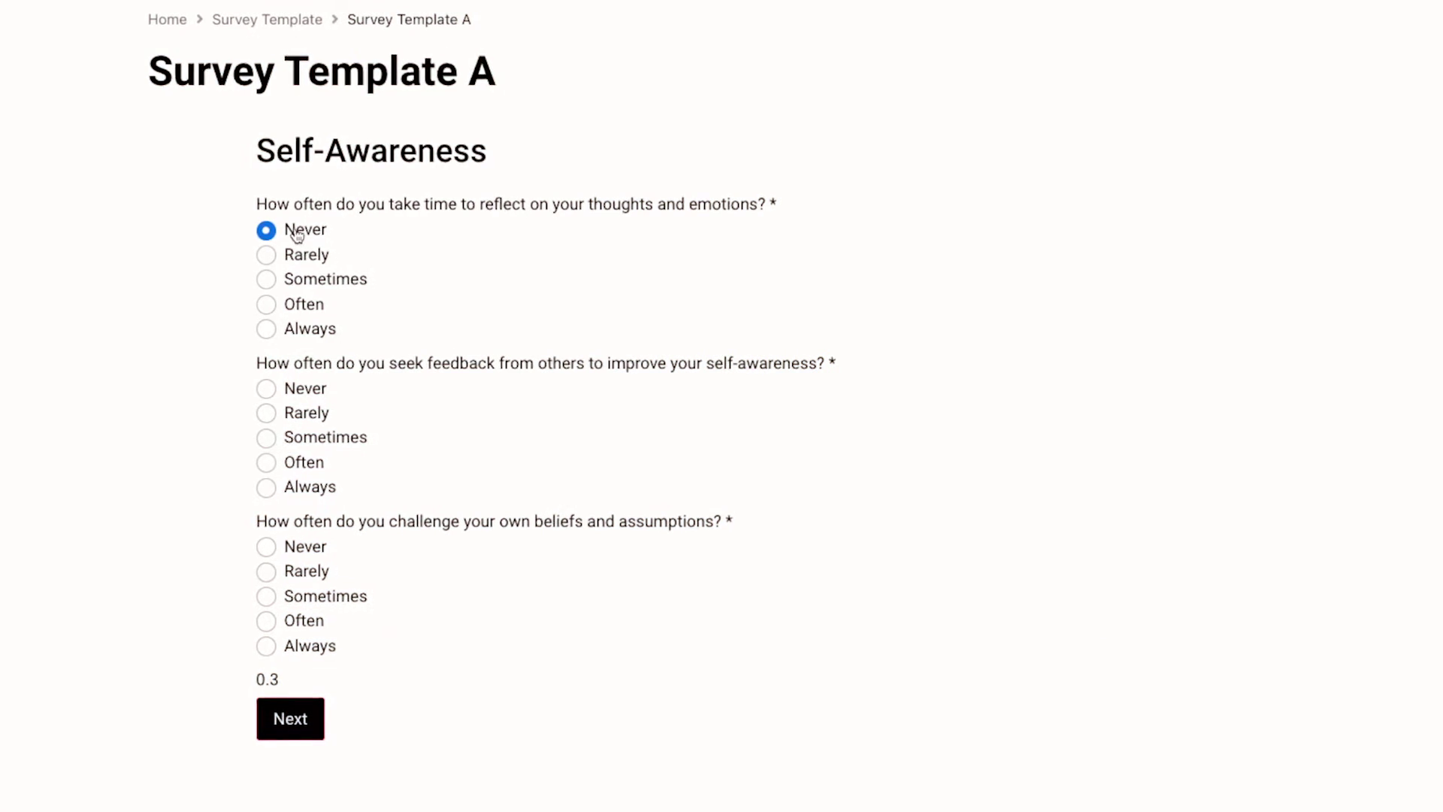
Answer Always to the feedback and beliefs questions and continue to Learning and Growth.
click(301, 487)
click(299, 646)
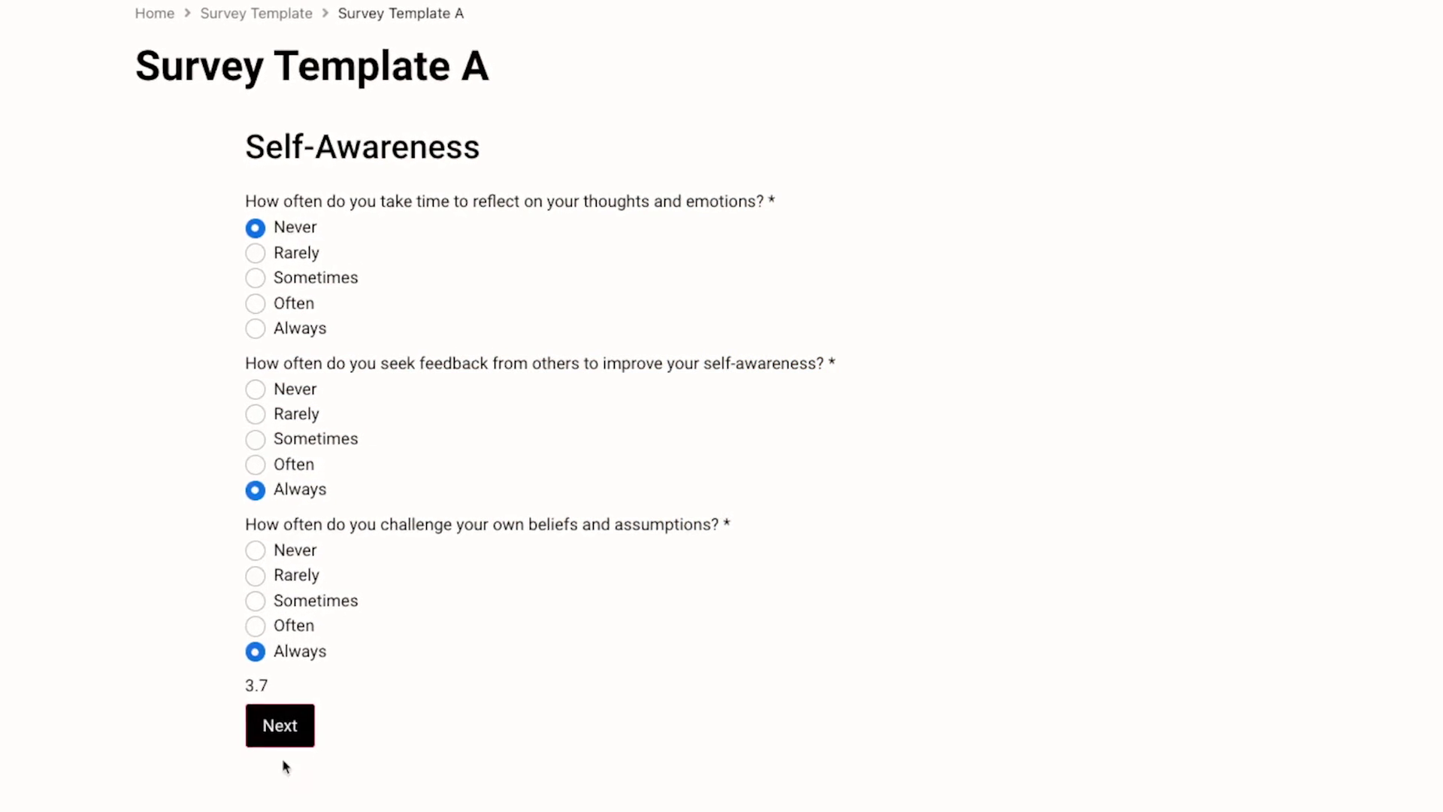
click(282, 730)
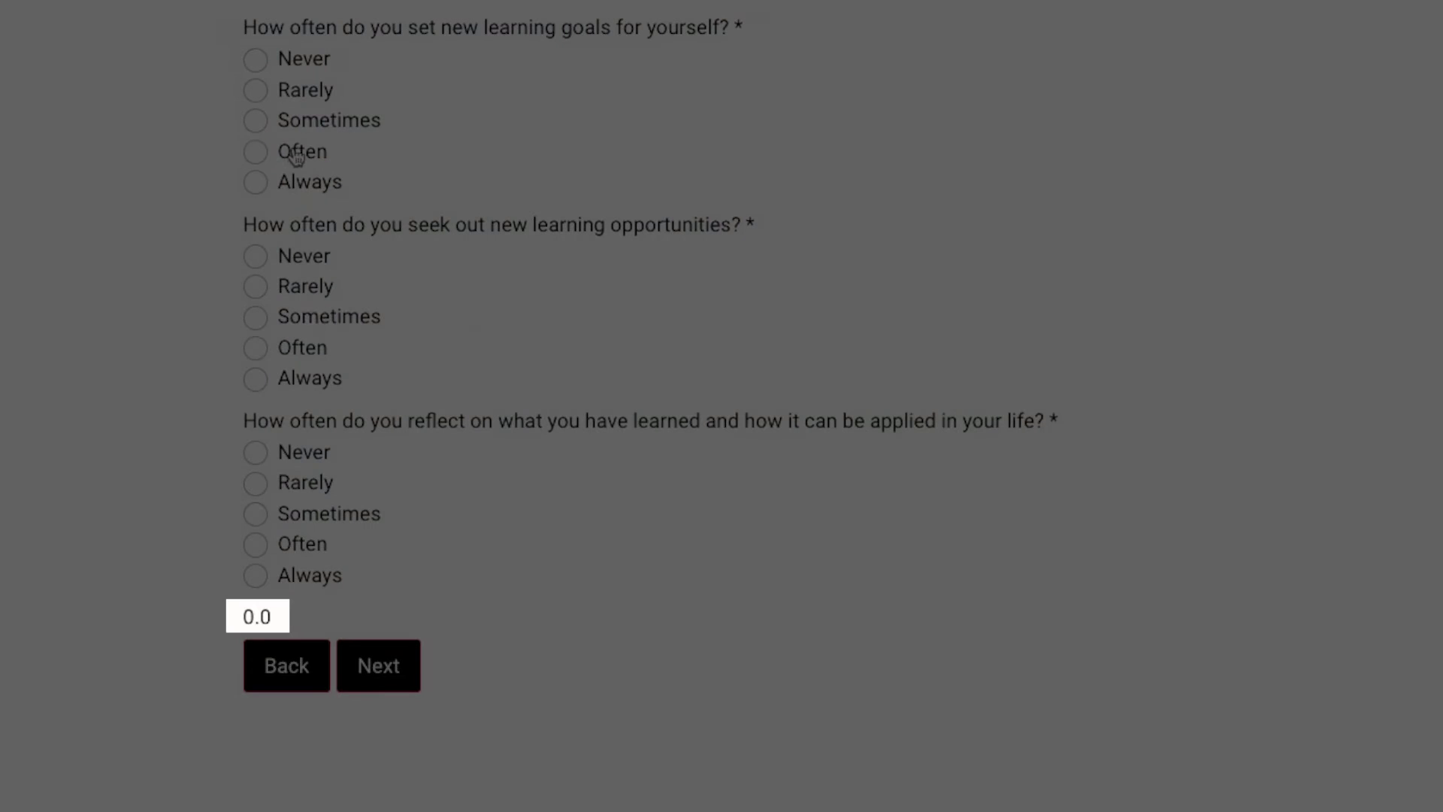
Answer Often, Sometimes and Sometimes to the three Learning and Growth questions.
click(293, 150)
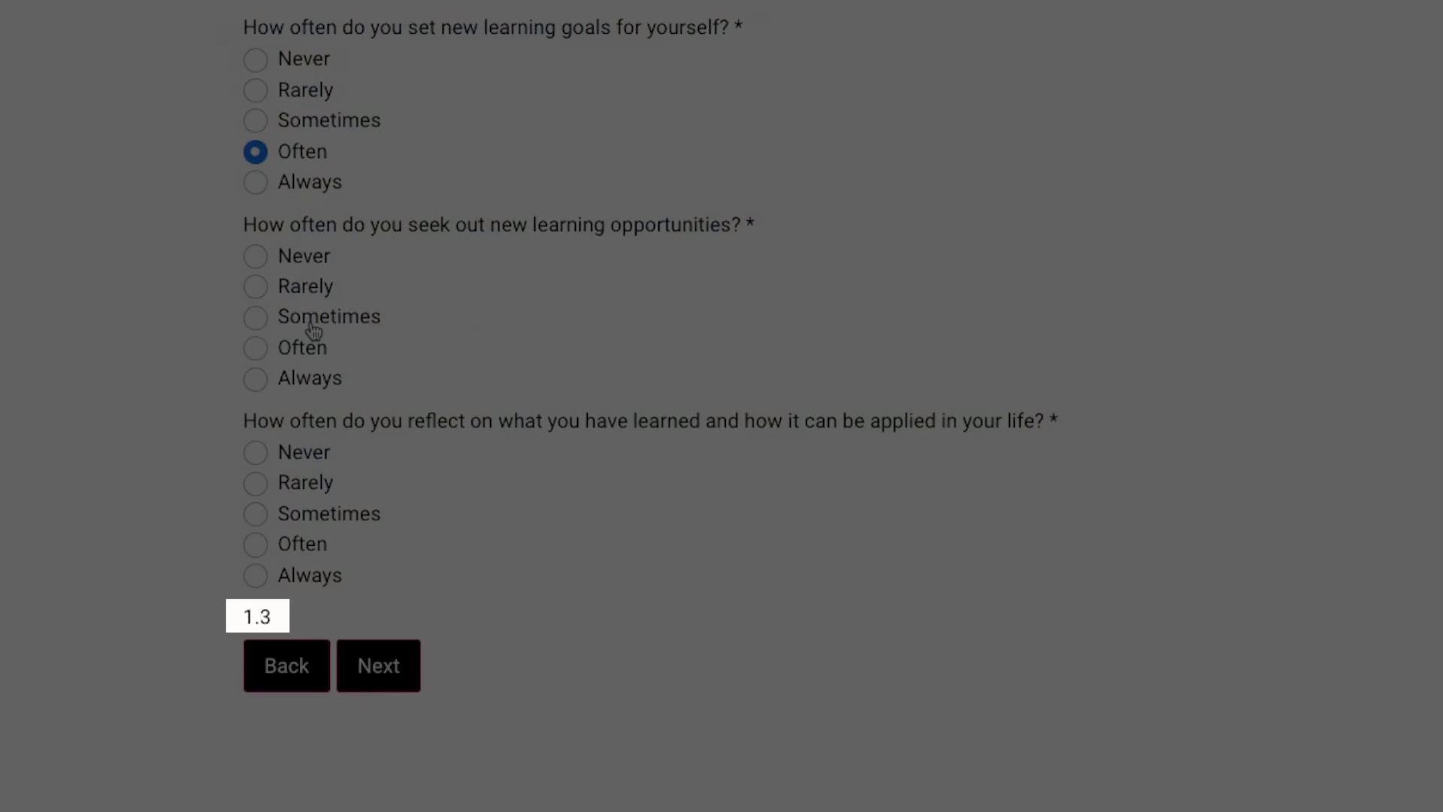
click(314, 328)
click(308, 514)
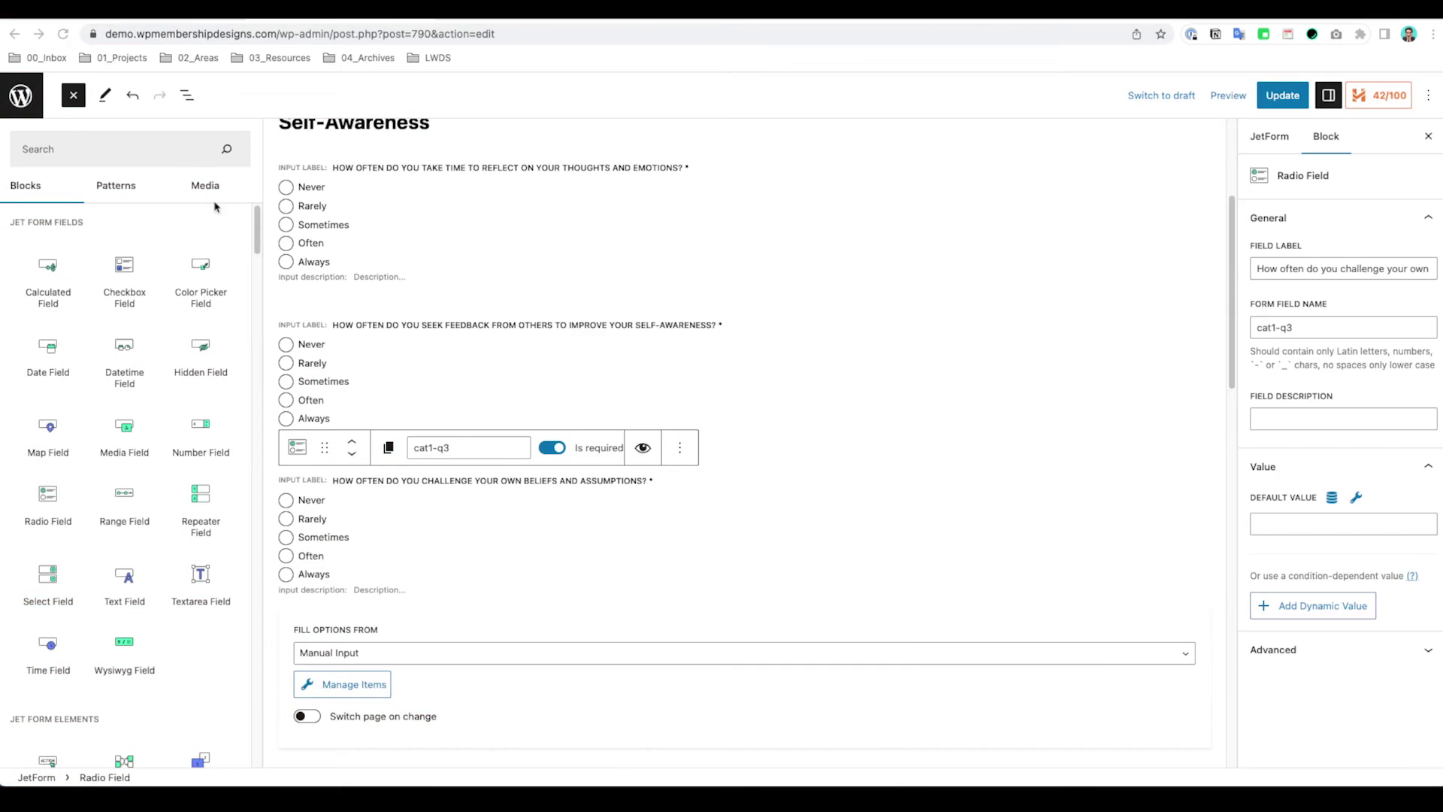
click(138, 148)
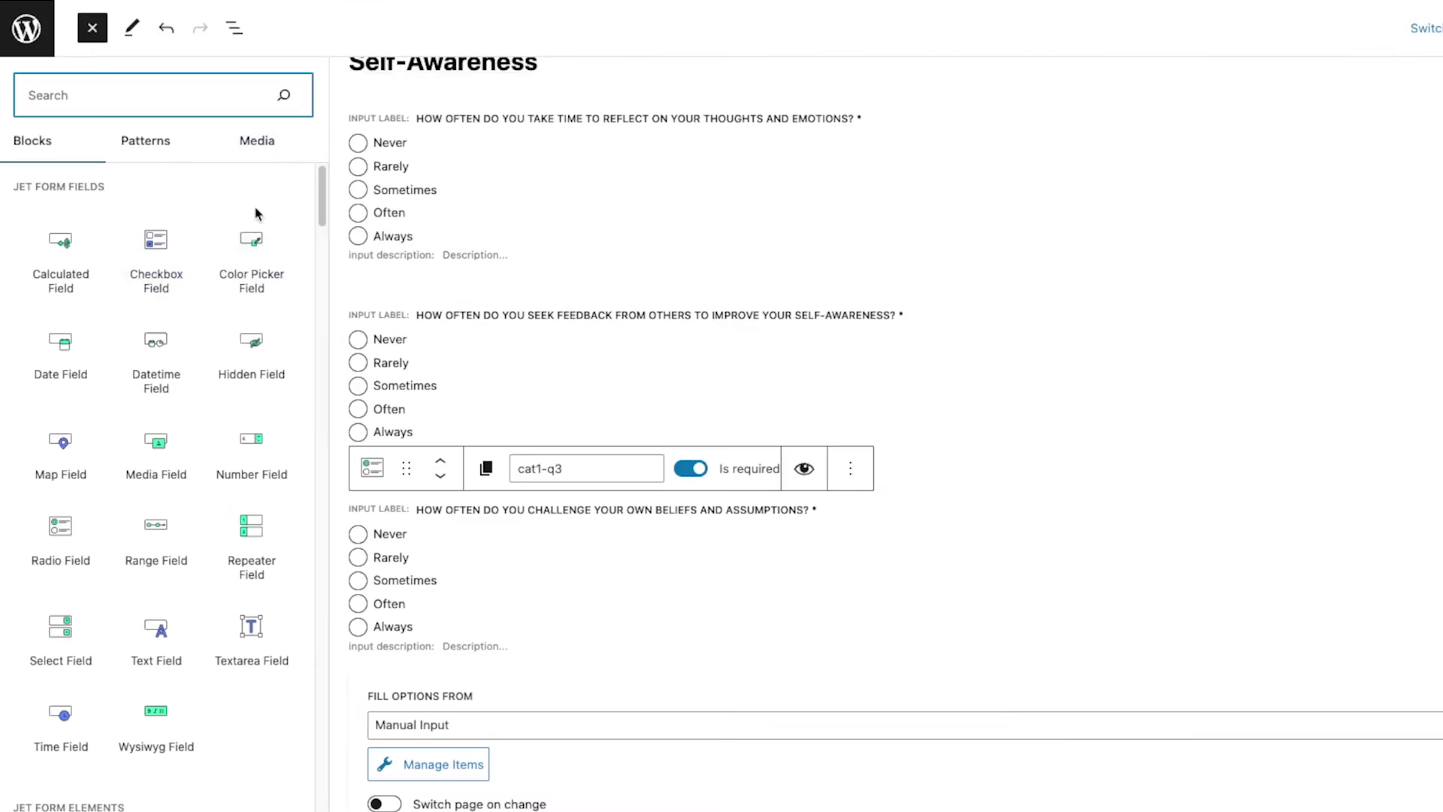
Search blocks for 'calcu' and drop a Calculated Field below the beliefs question.
text(calcu)
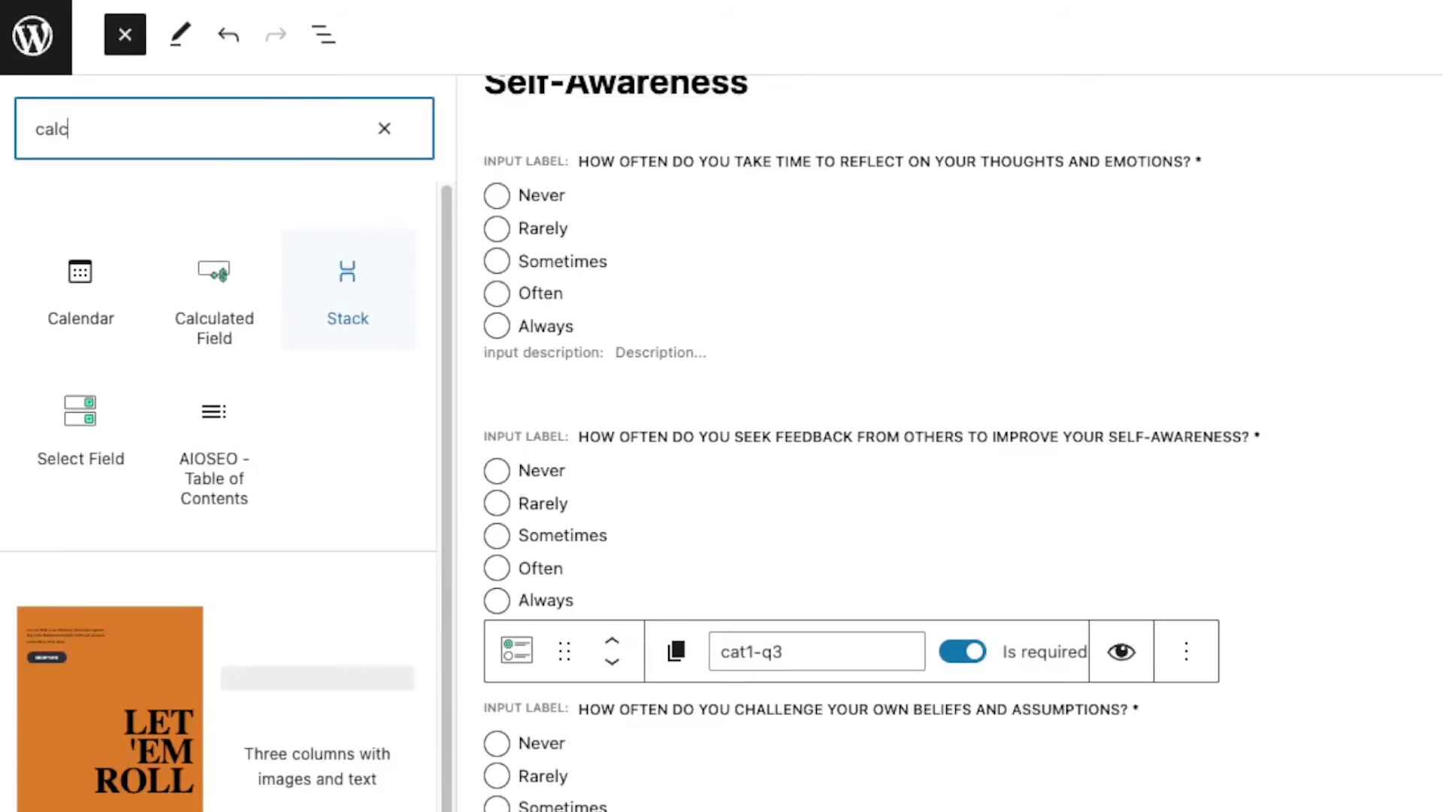
mouse_move(107, 301)
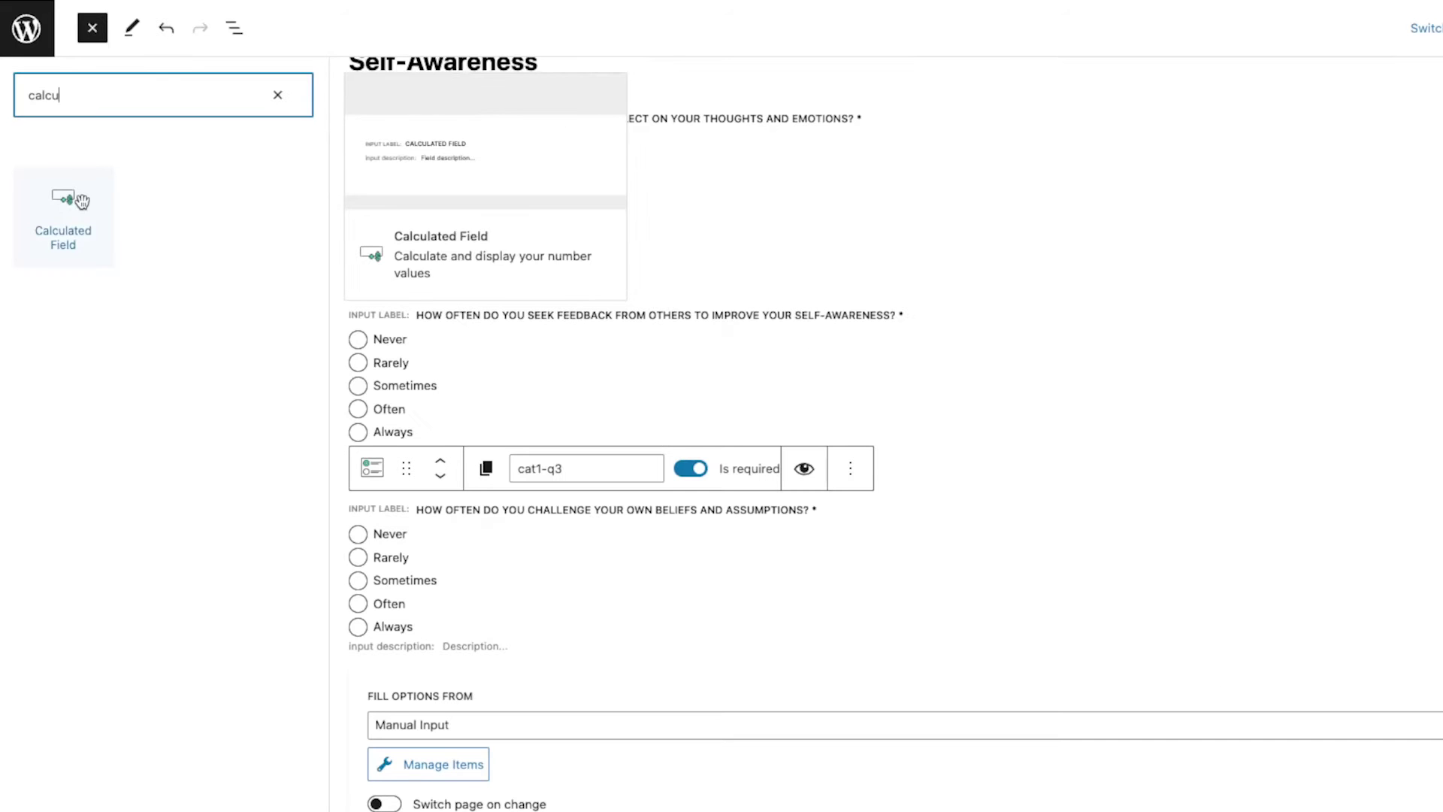
drag(75, 219, 563, 643)
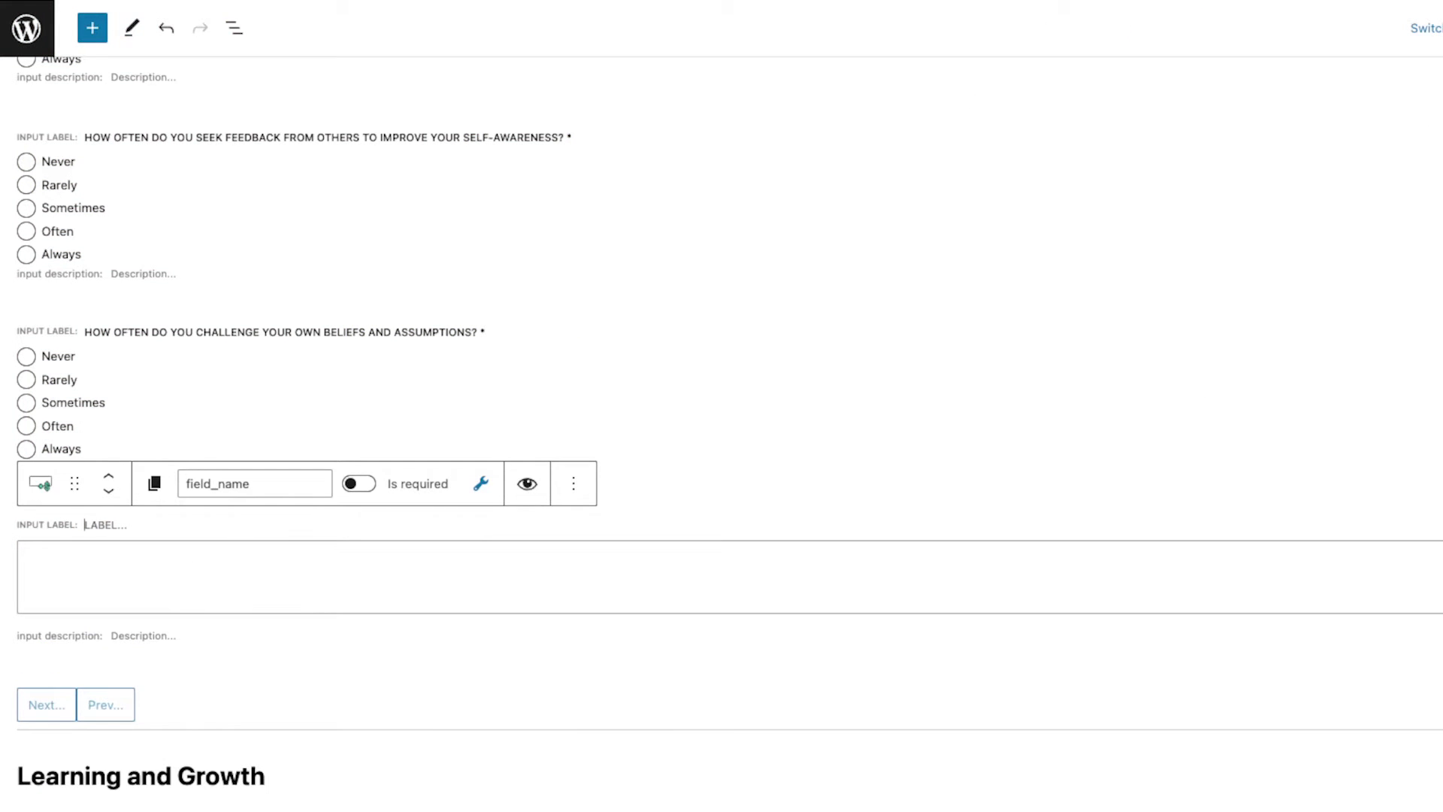
Replace the calculated field's placeholder name with cat1-average.
double_click(280, 485)
text(ca)
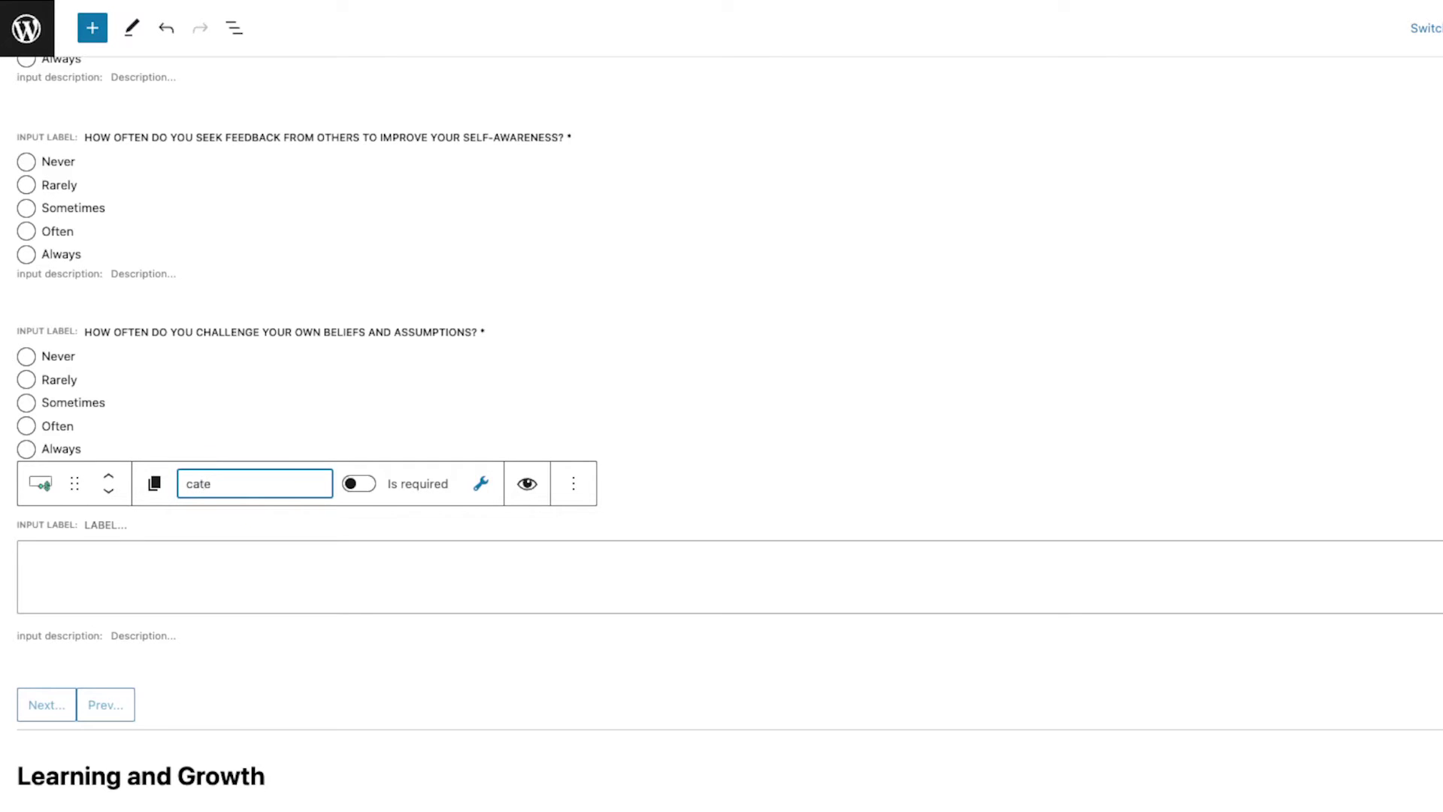
text(t1-average)
key(ctrl+a)
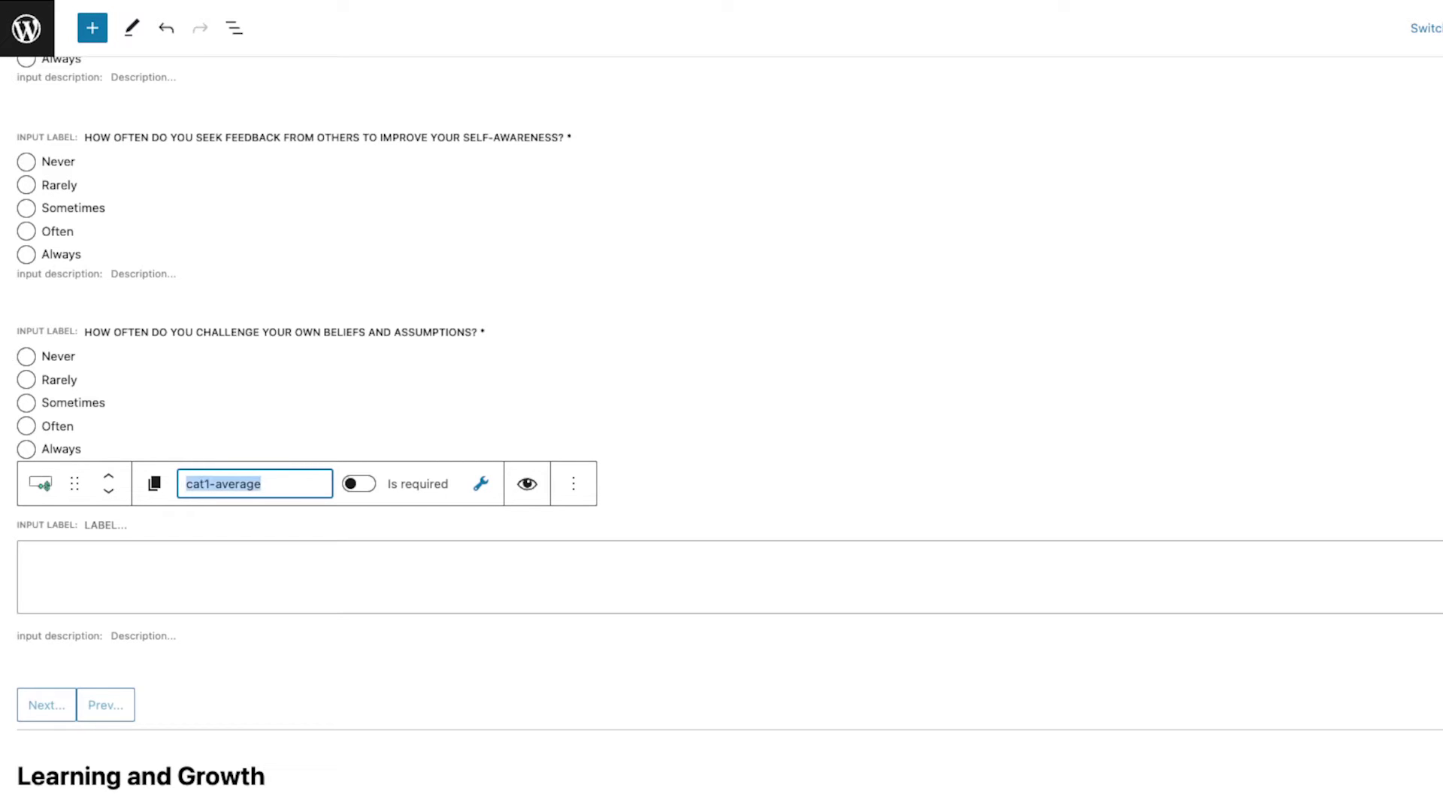
click(318, 579)
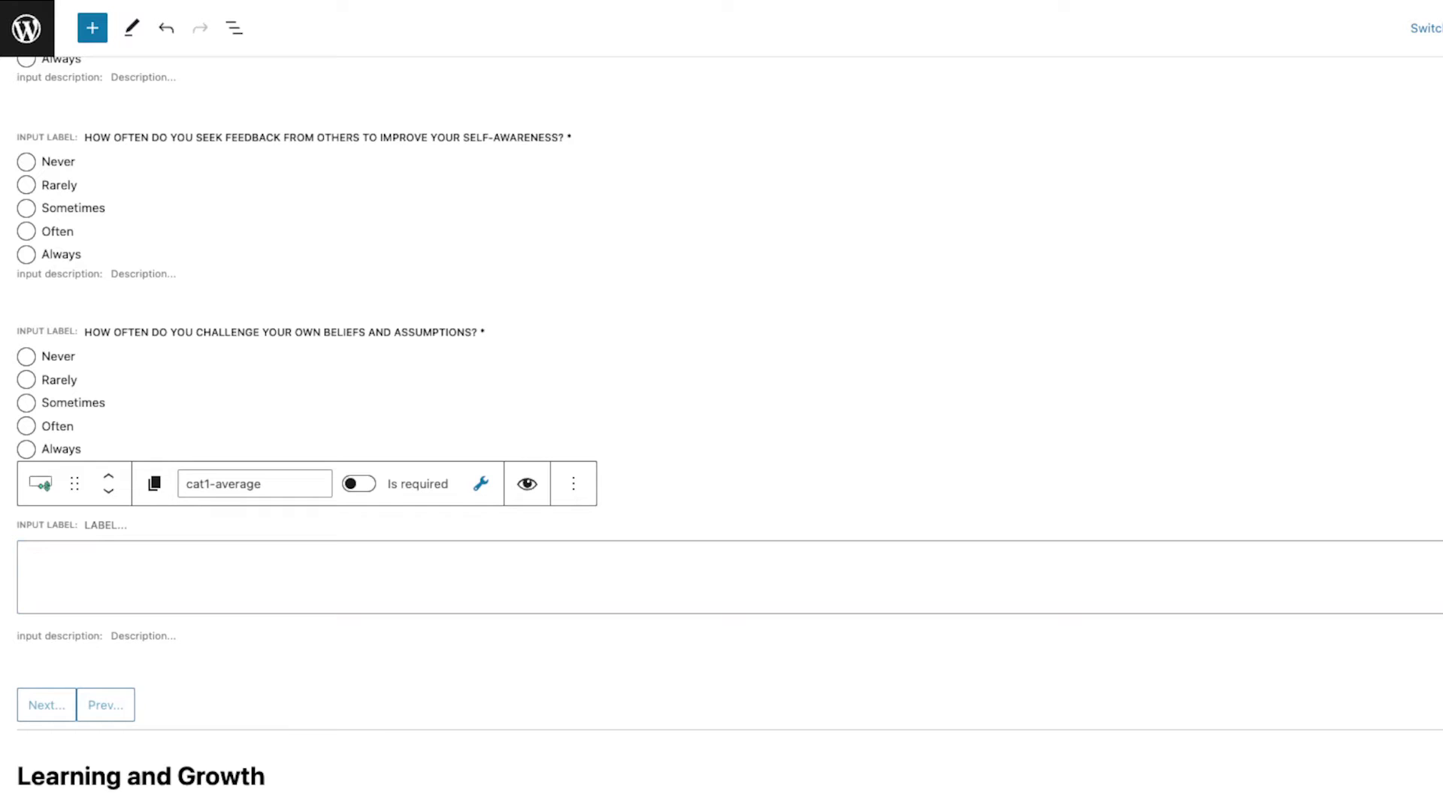
click(216, 567)
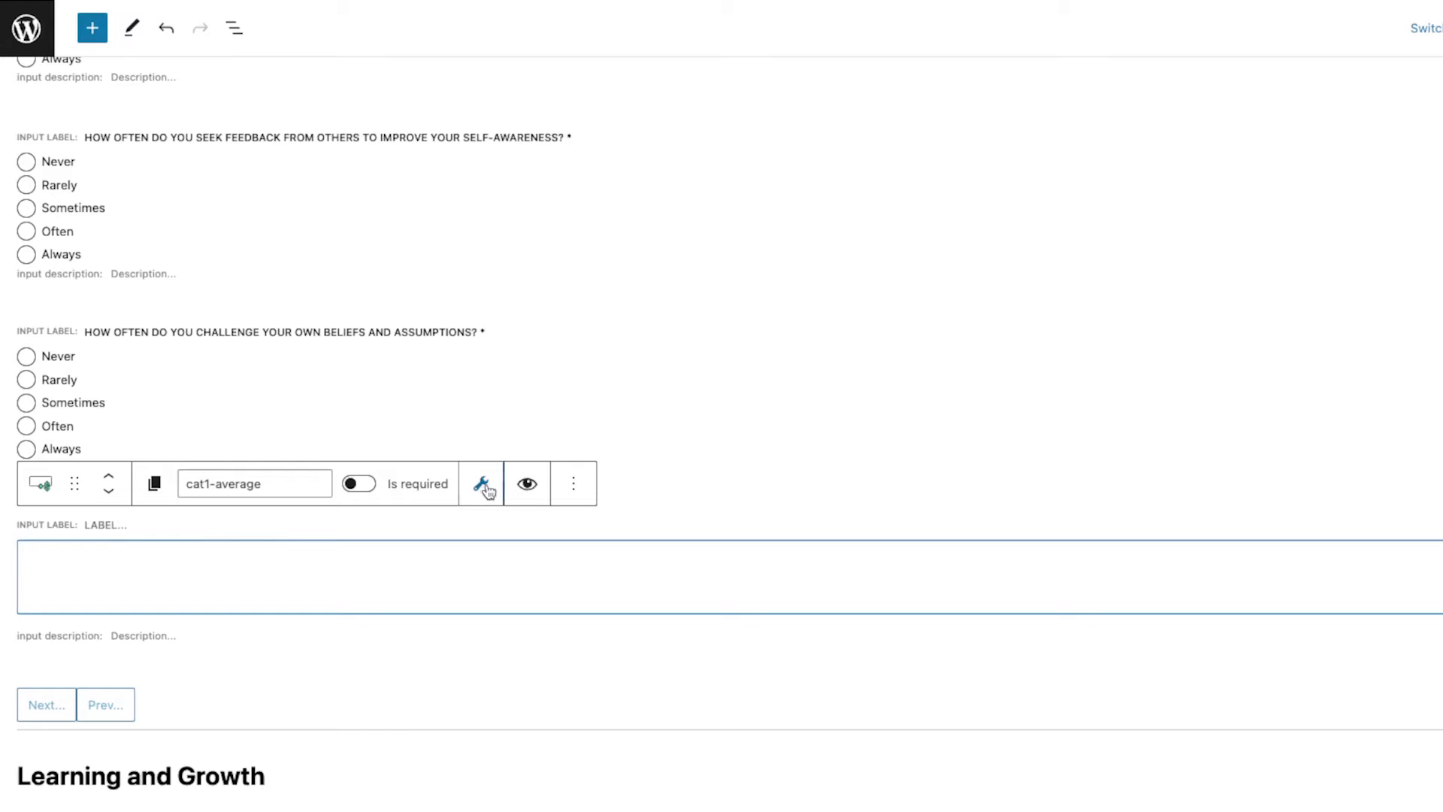
scroll(368, 347, up, 2)
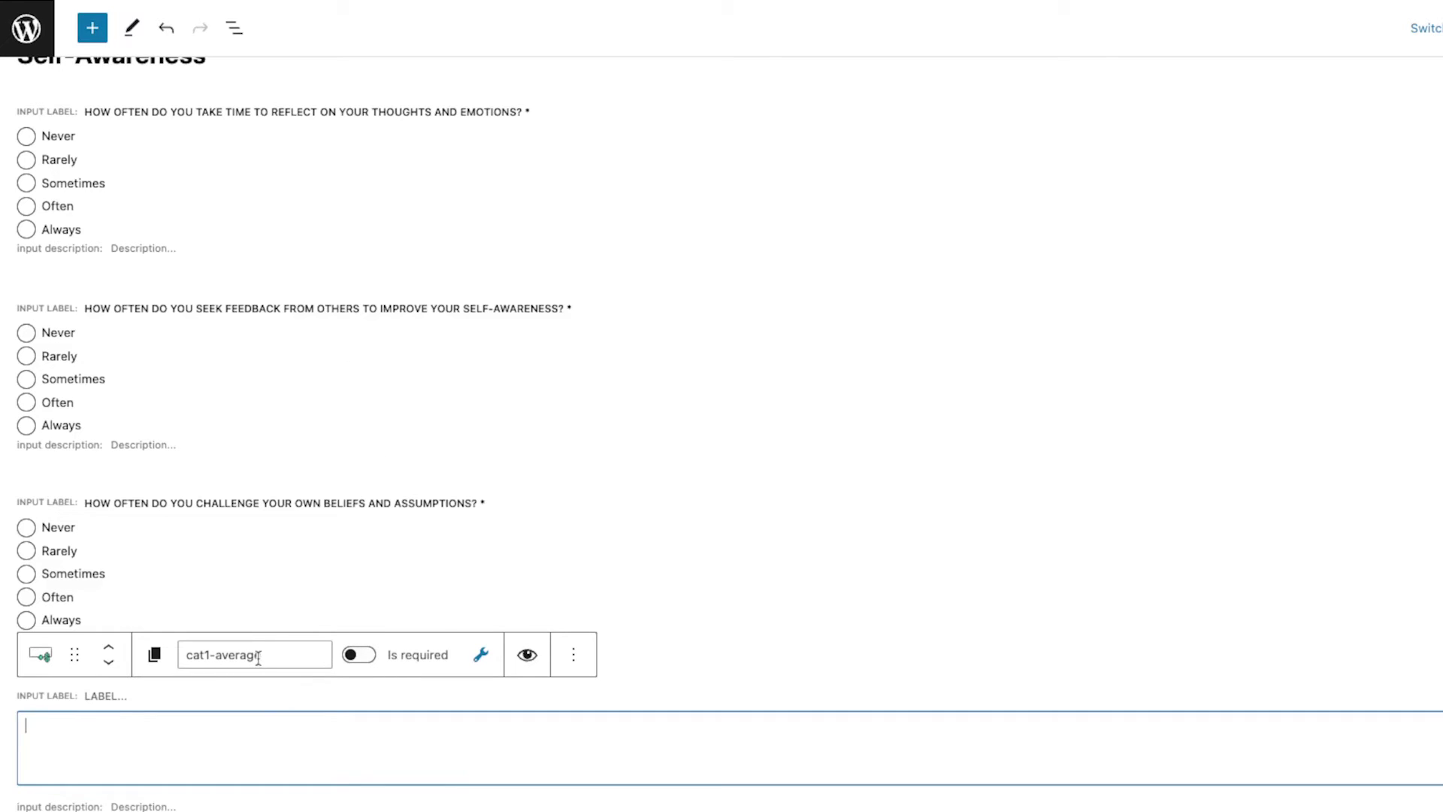
scroll(348, 335, up, 2)
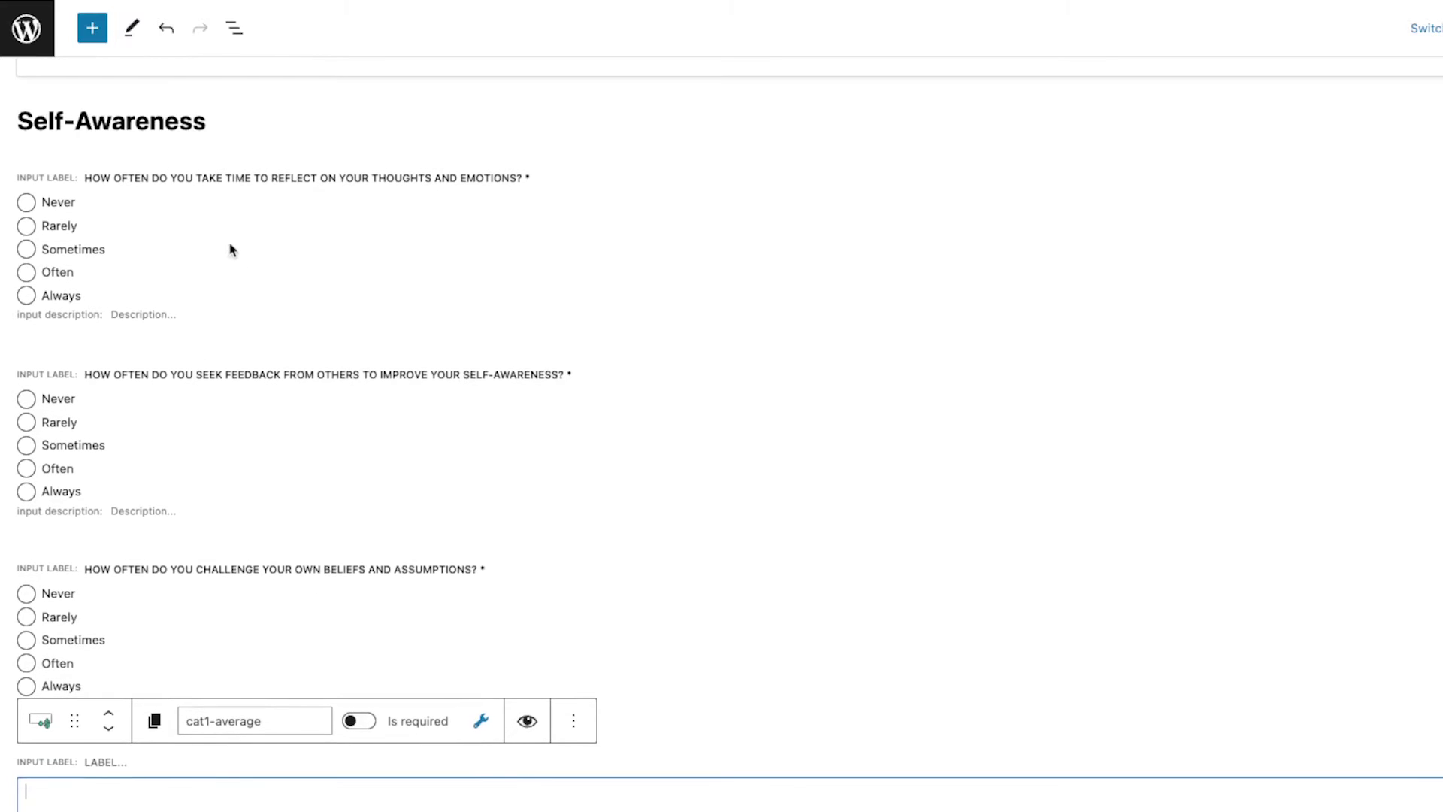
scroll(465, 329, down, 1)
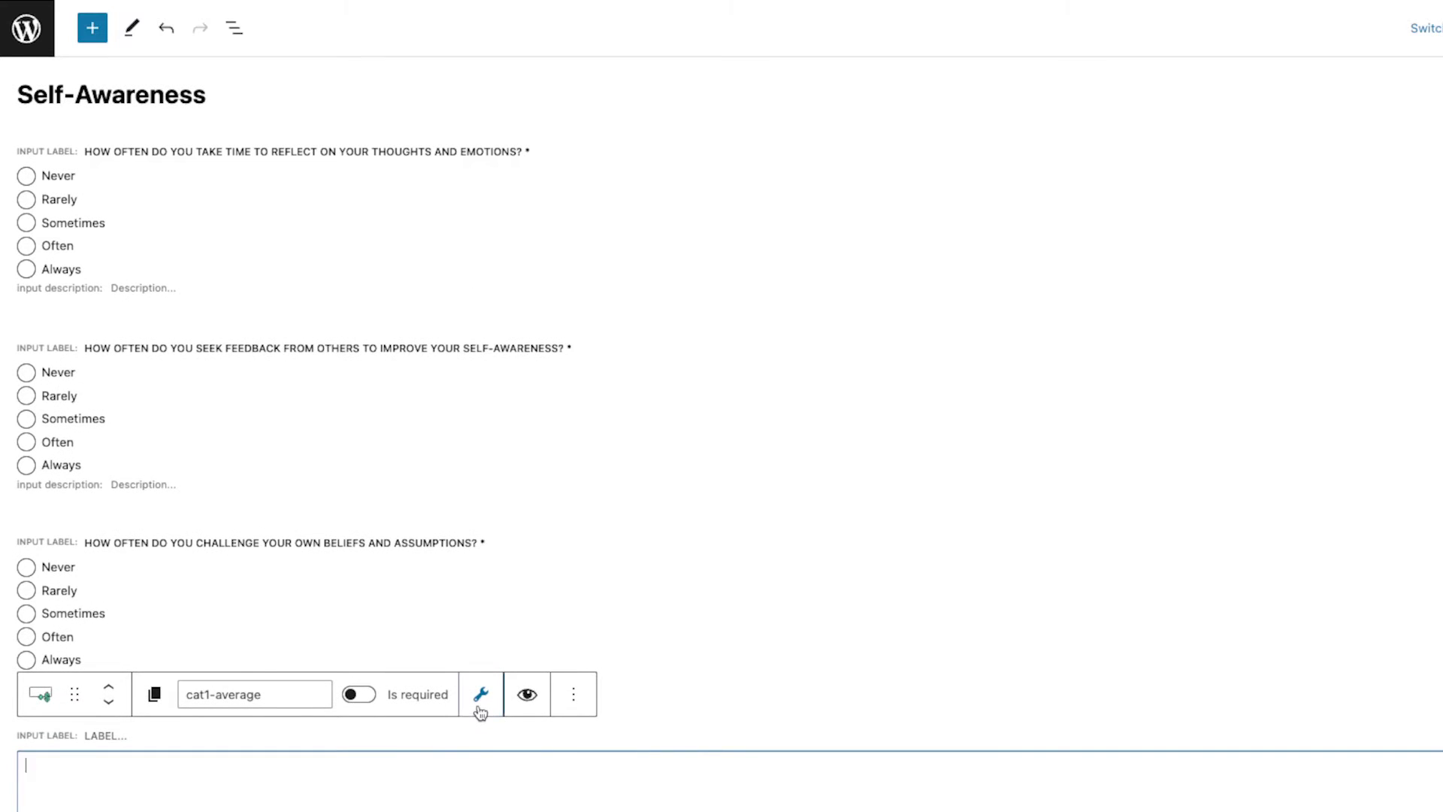
click(479, 706)
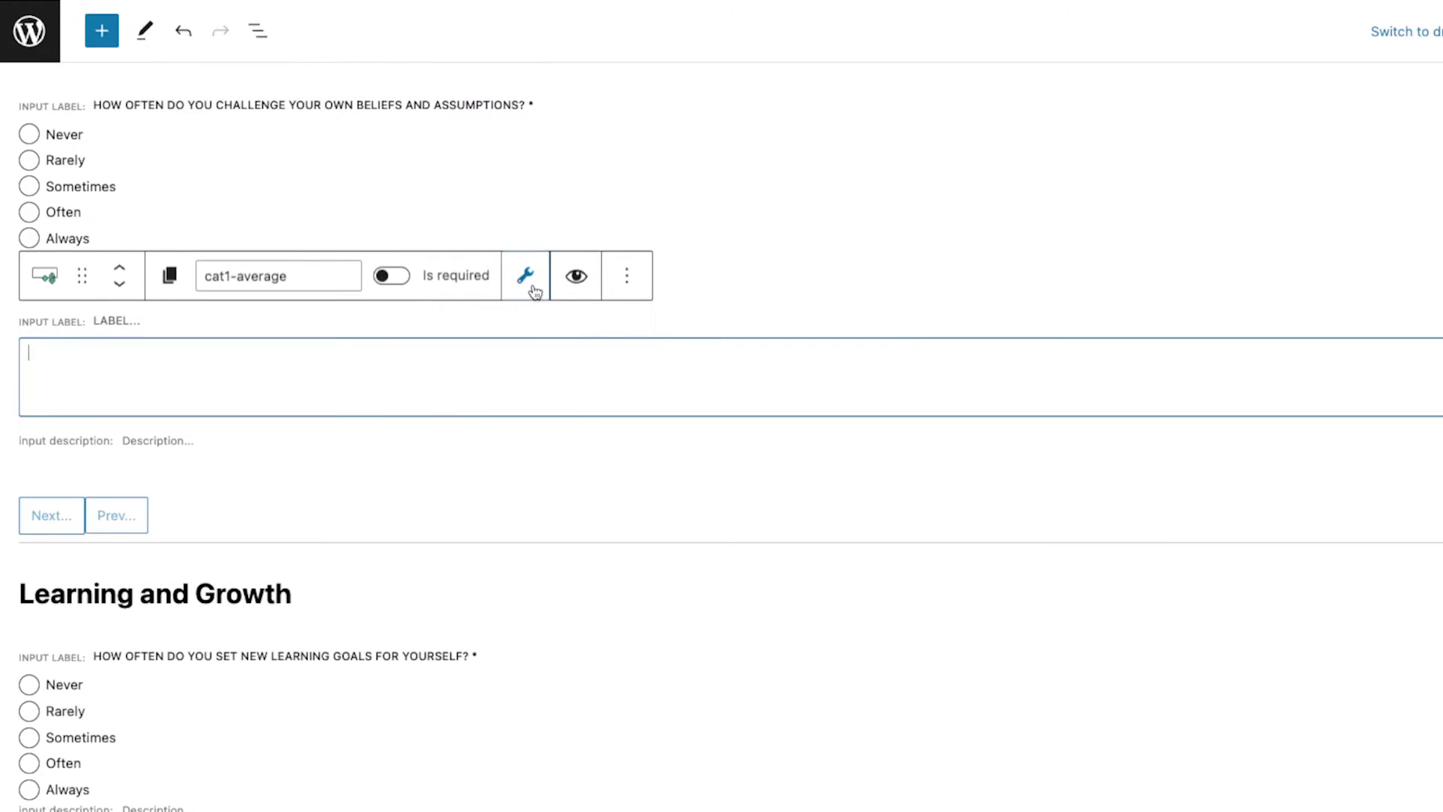
Start the formula with %cat1-q1%+%cat1-q2% using the field macro list.
click(532, 291)
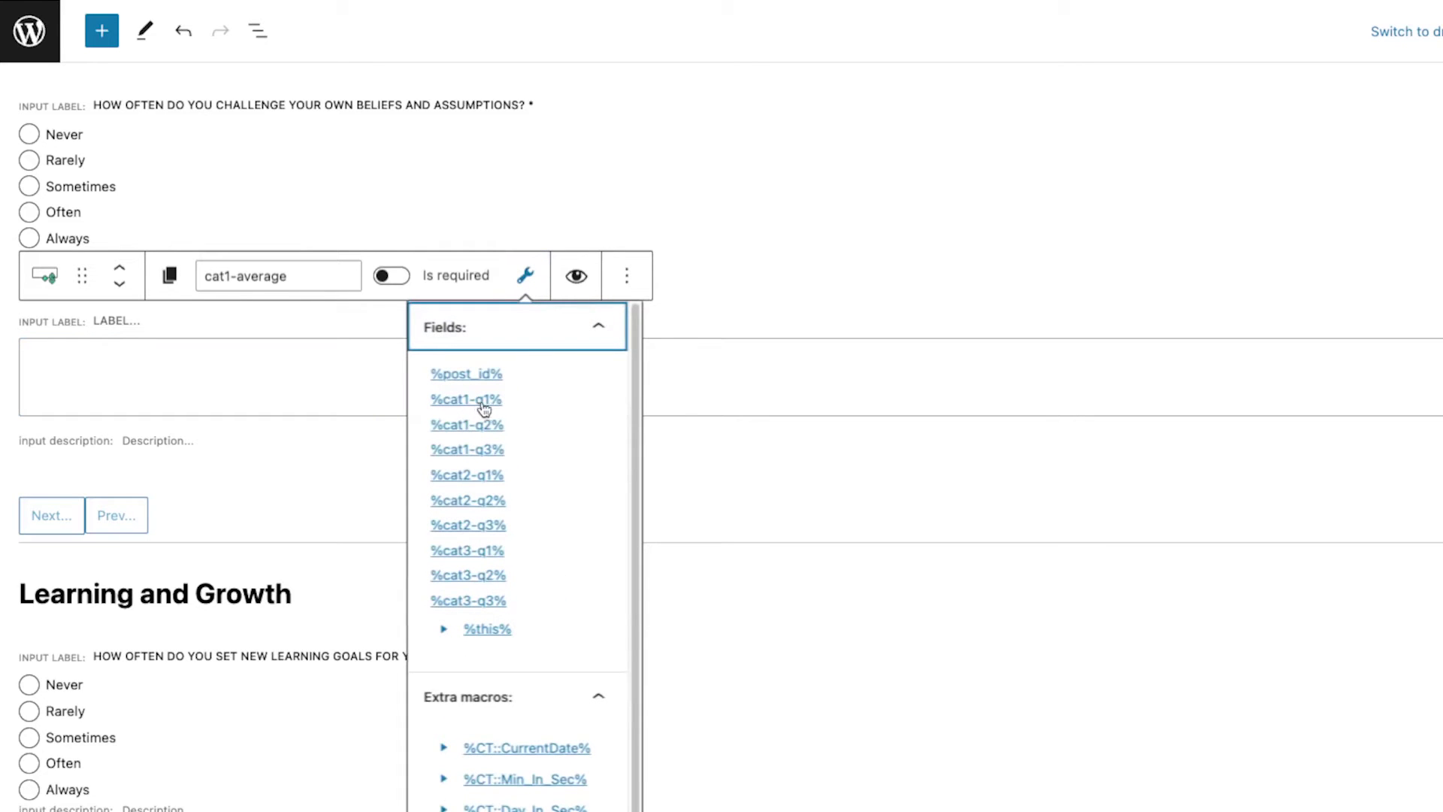
click(488, 406)
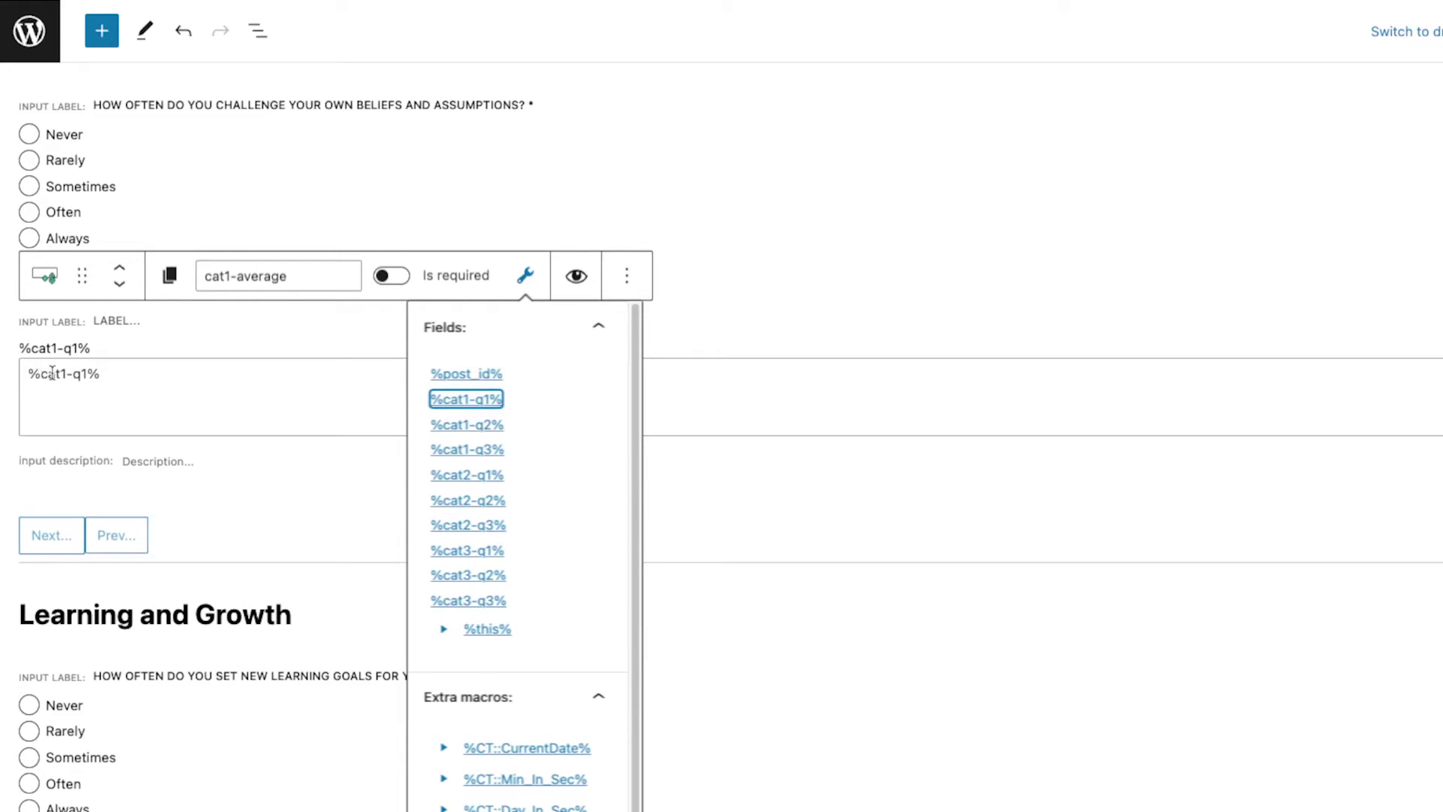
click(188, 378)
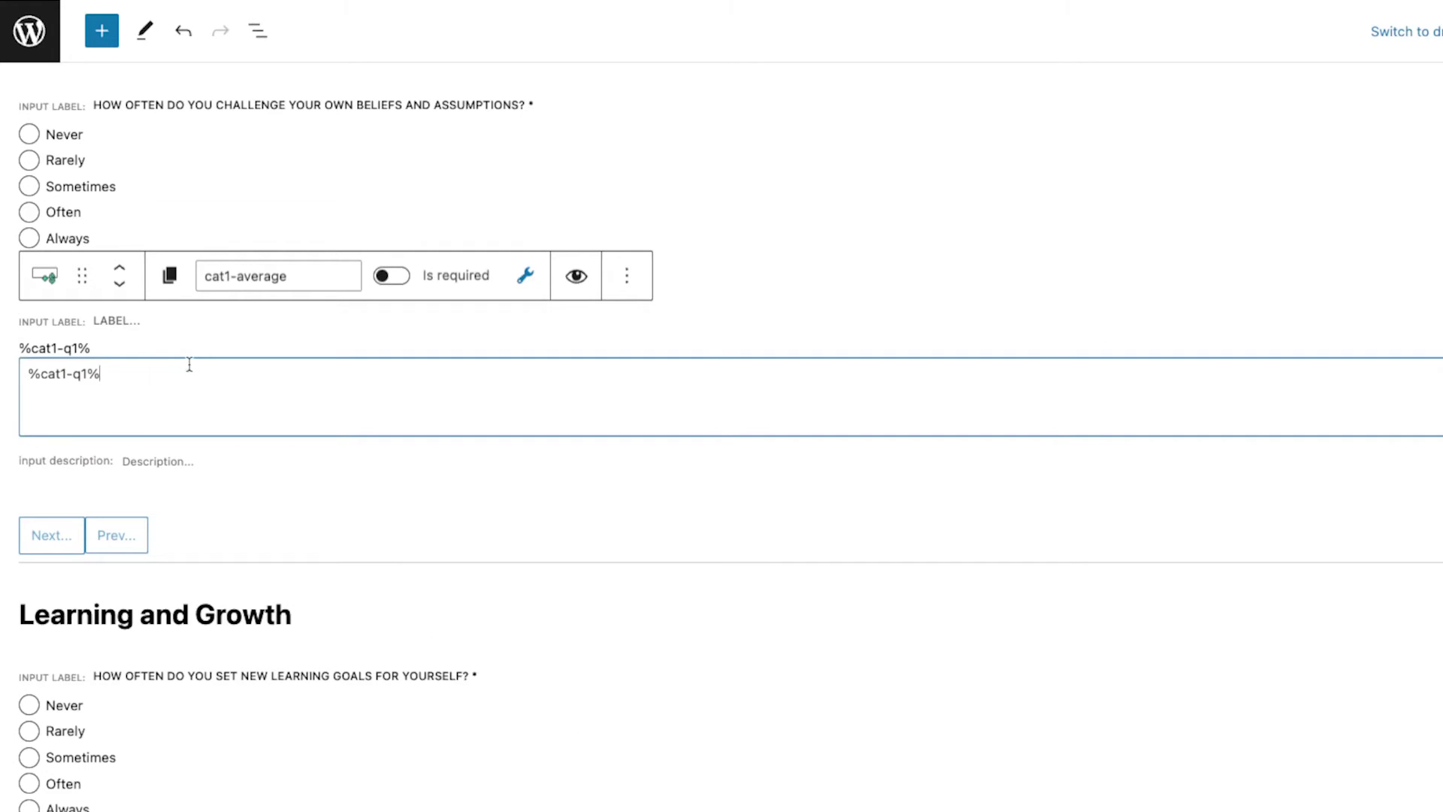
text(+)
click(523, 278)
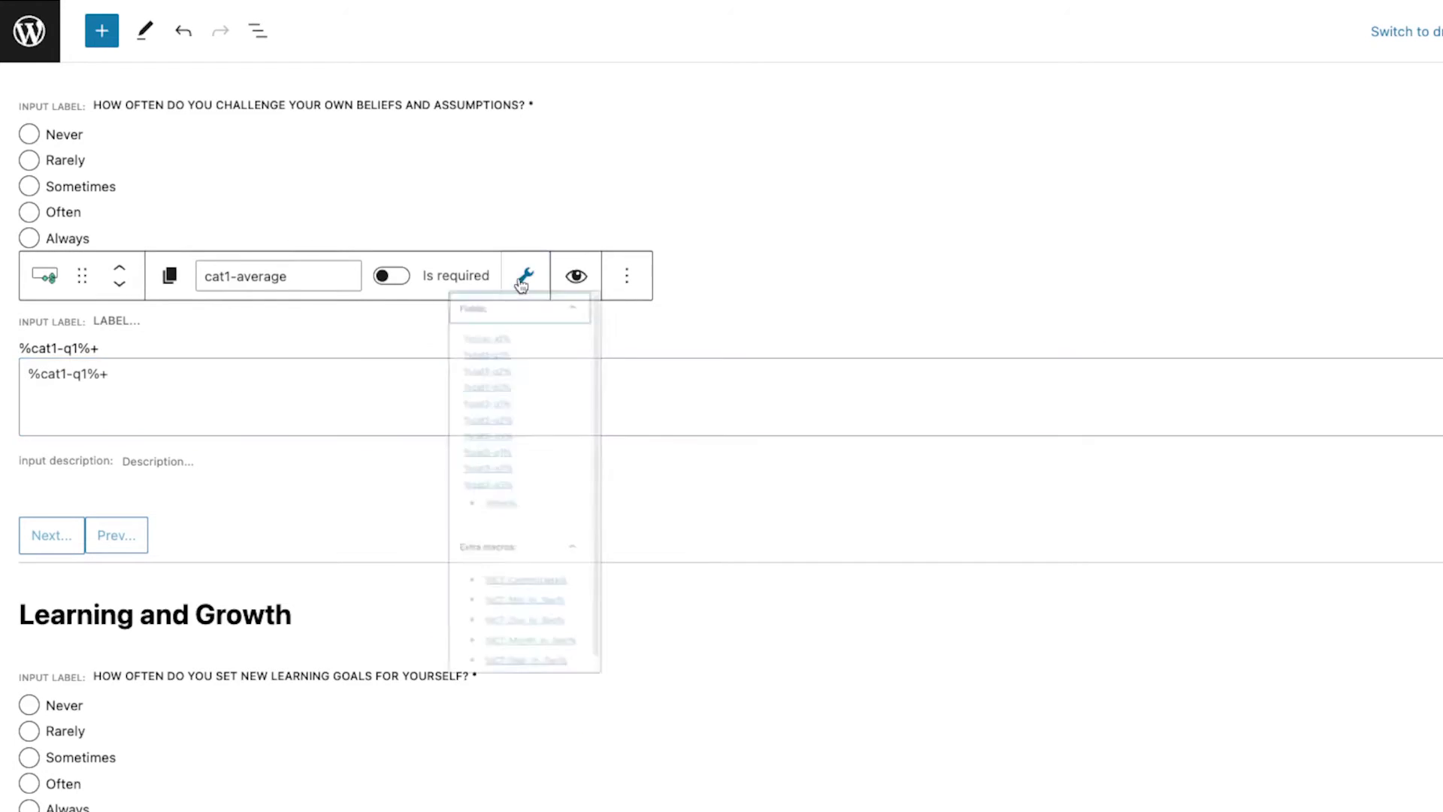
click(467, 425)
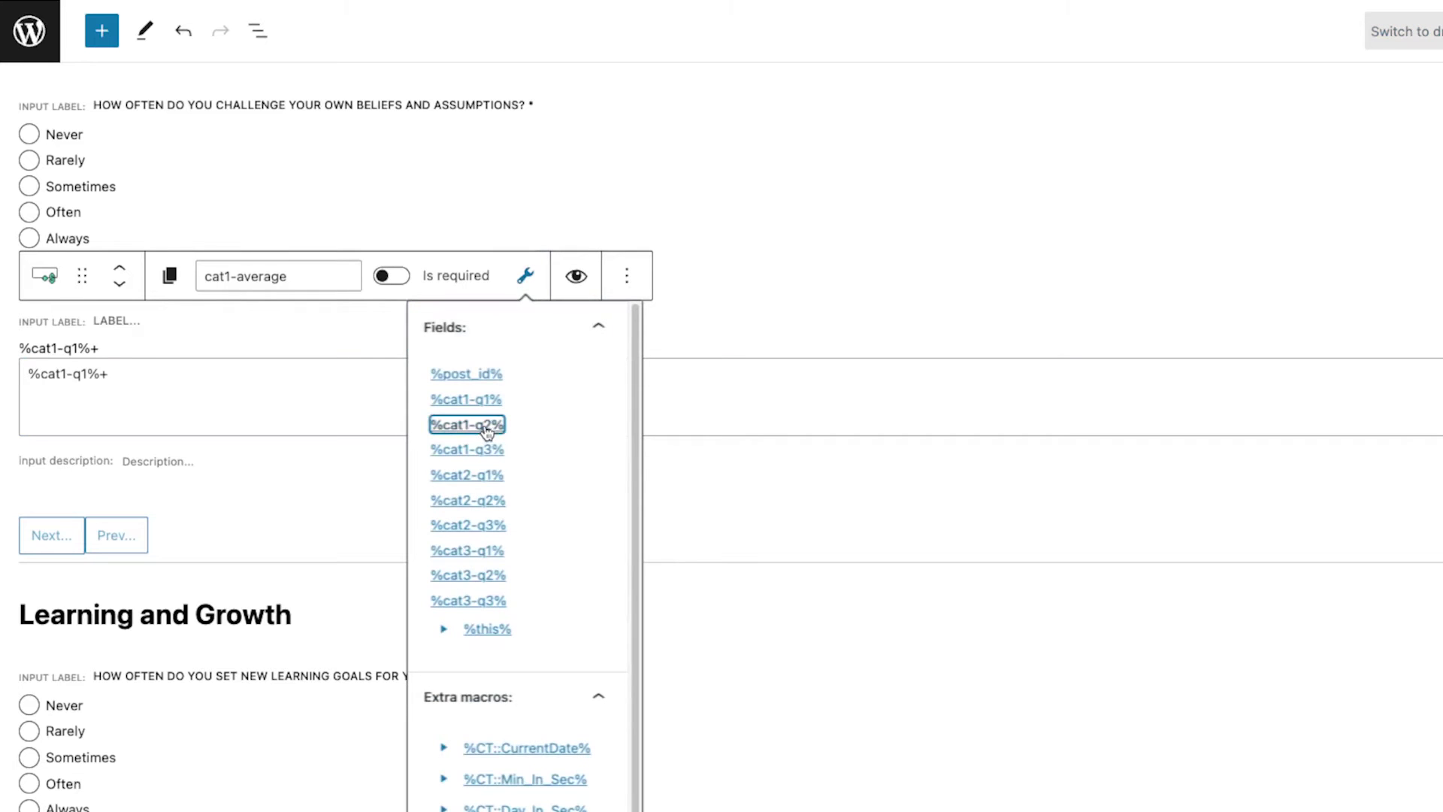
Finish the formula with +%cat1-q3%/3 and save the form.
click(269, 374)
text(+)
click(524, 277)
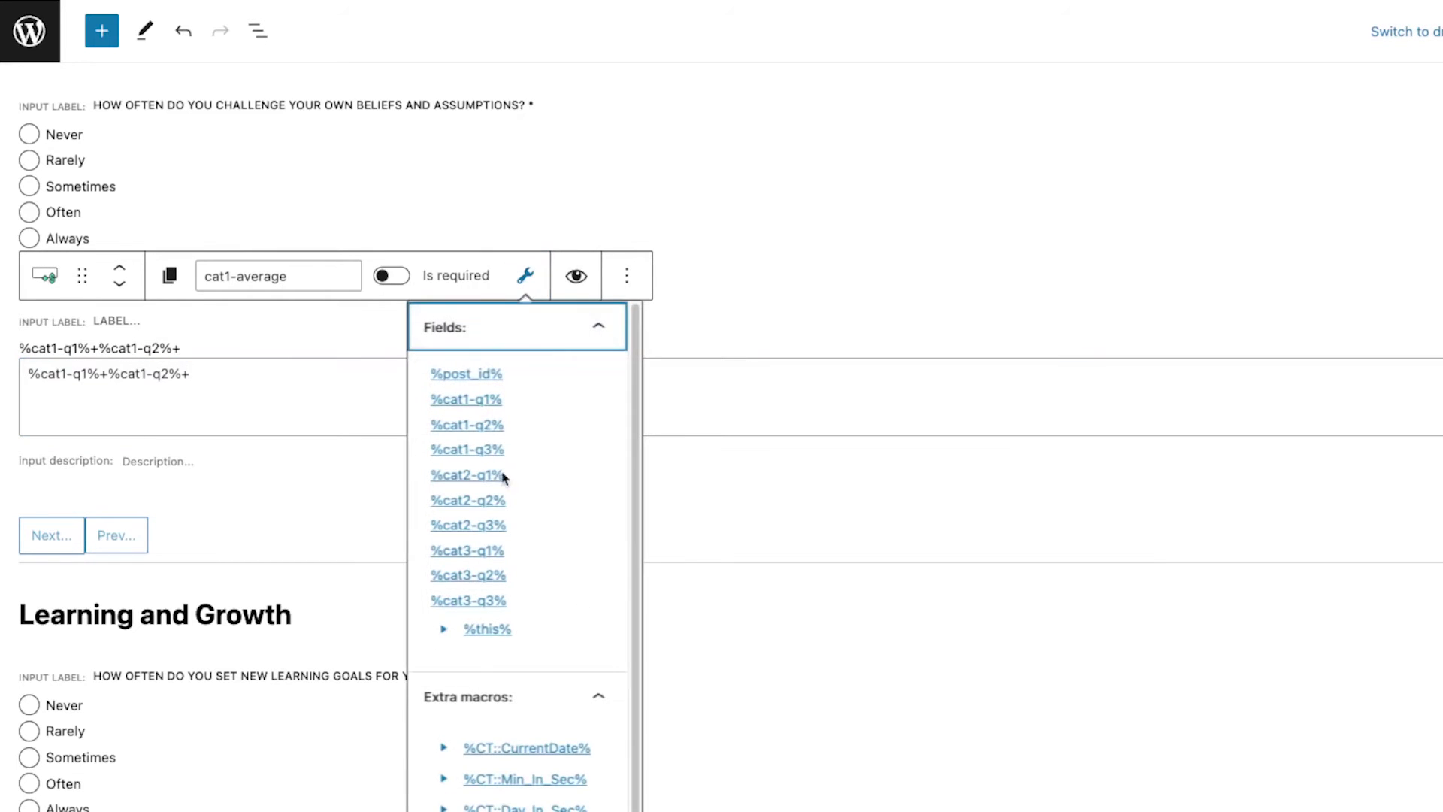
click(478, 451)
click(322, 380)
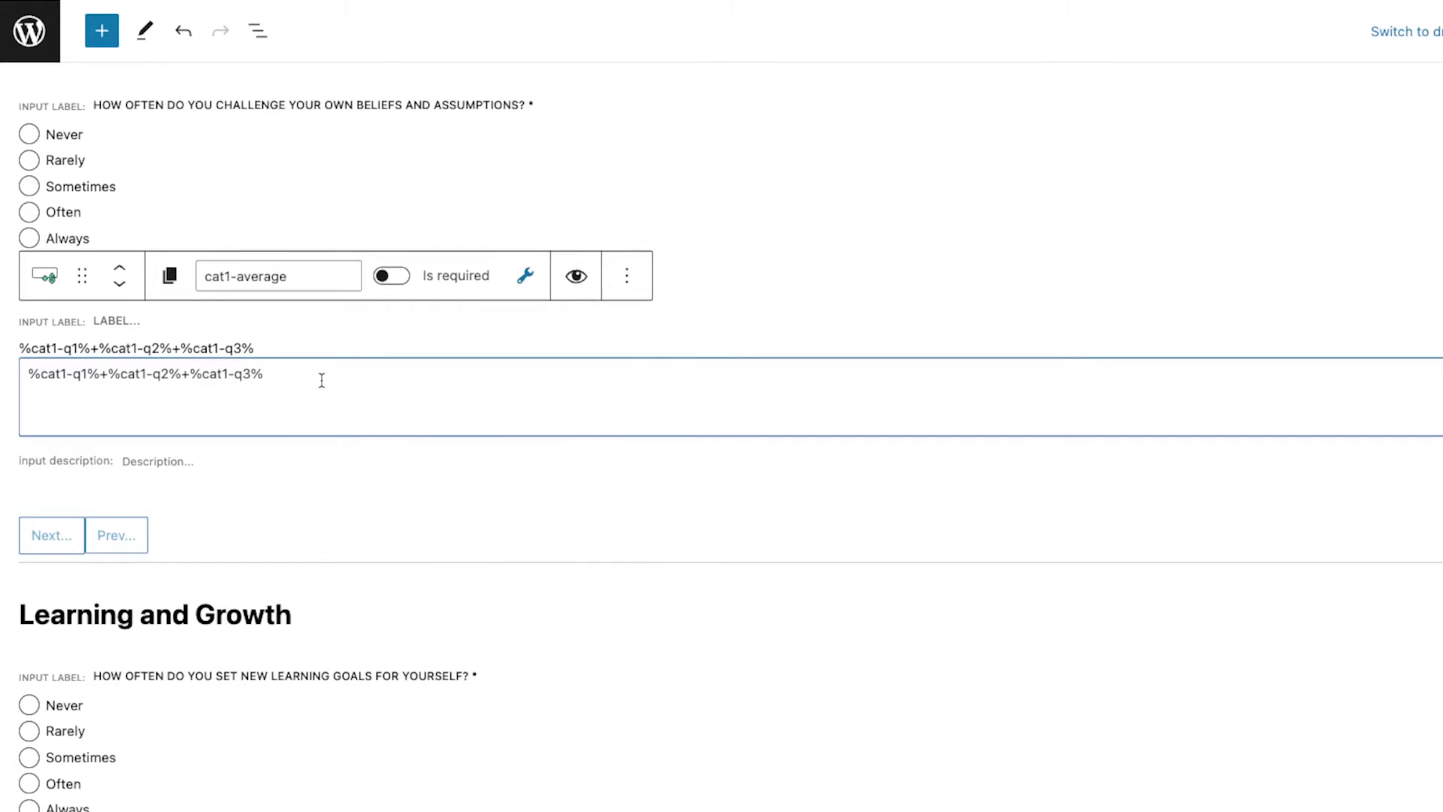
text(/)
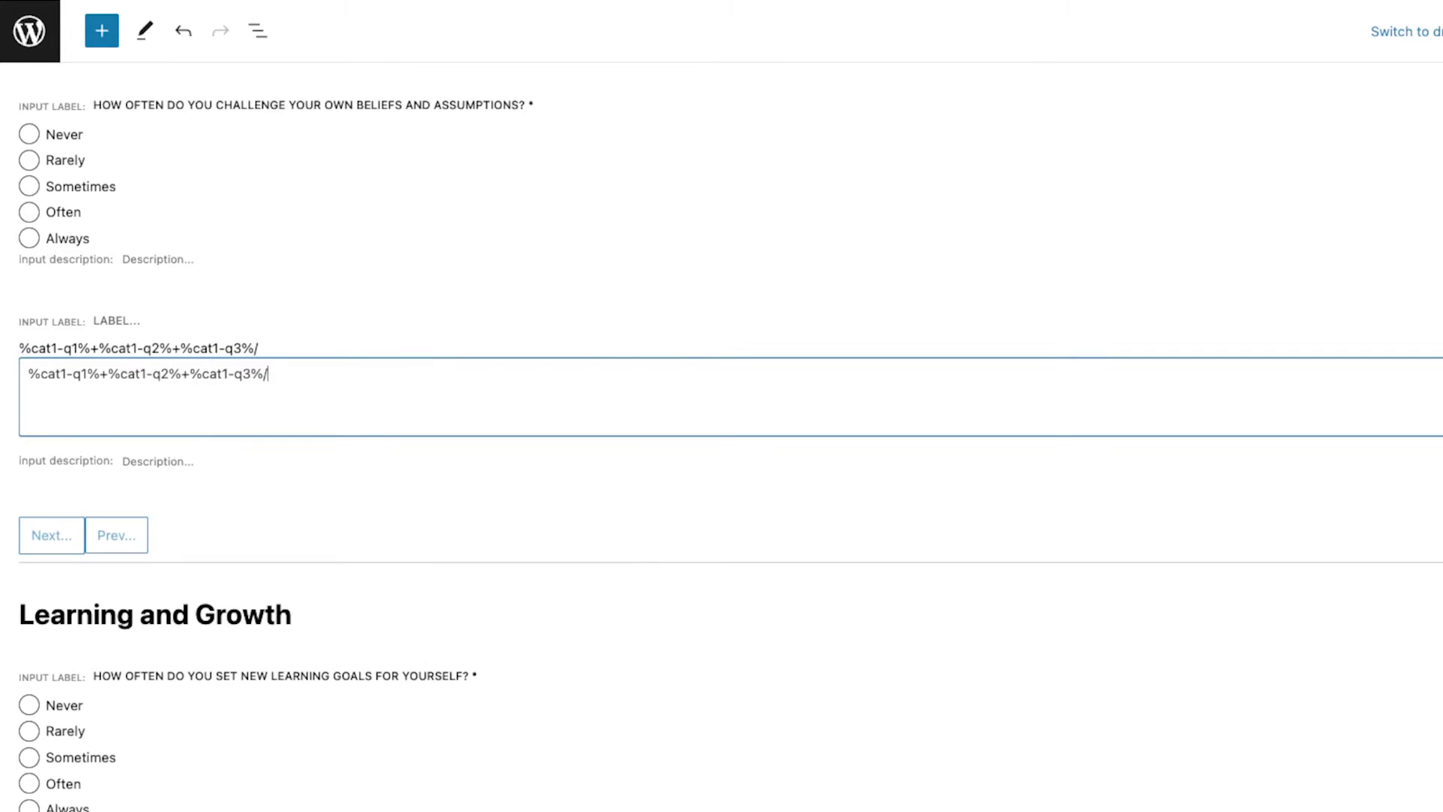
text(3)
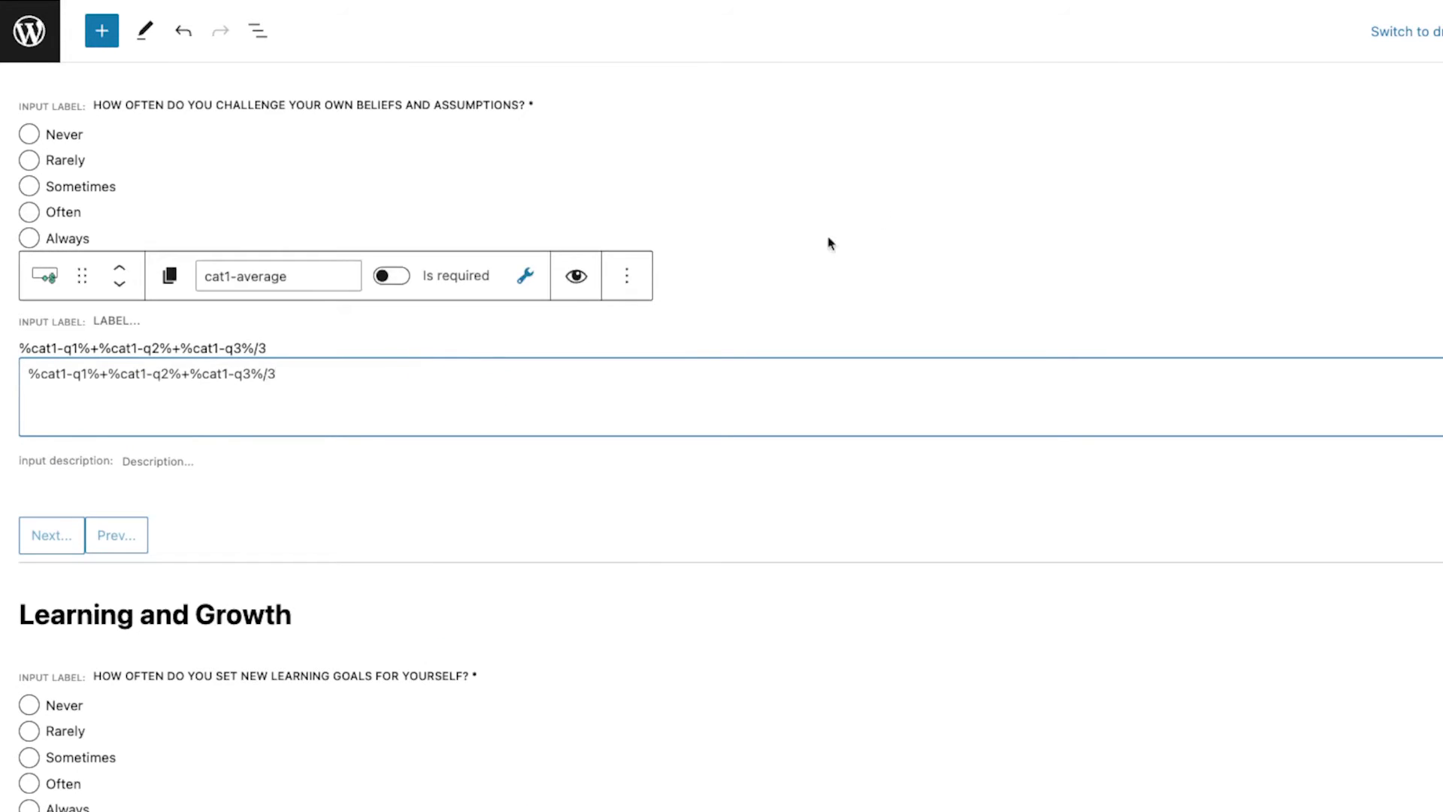
click(1216, 44)
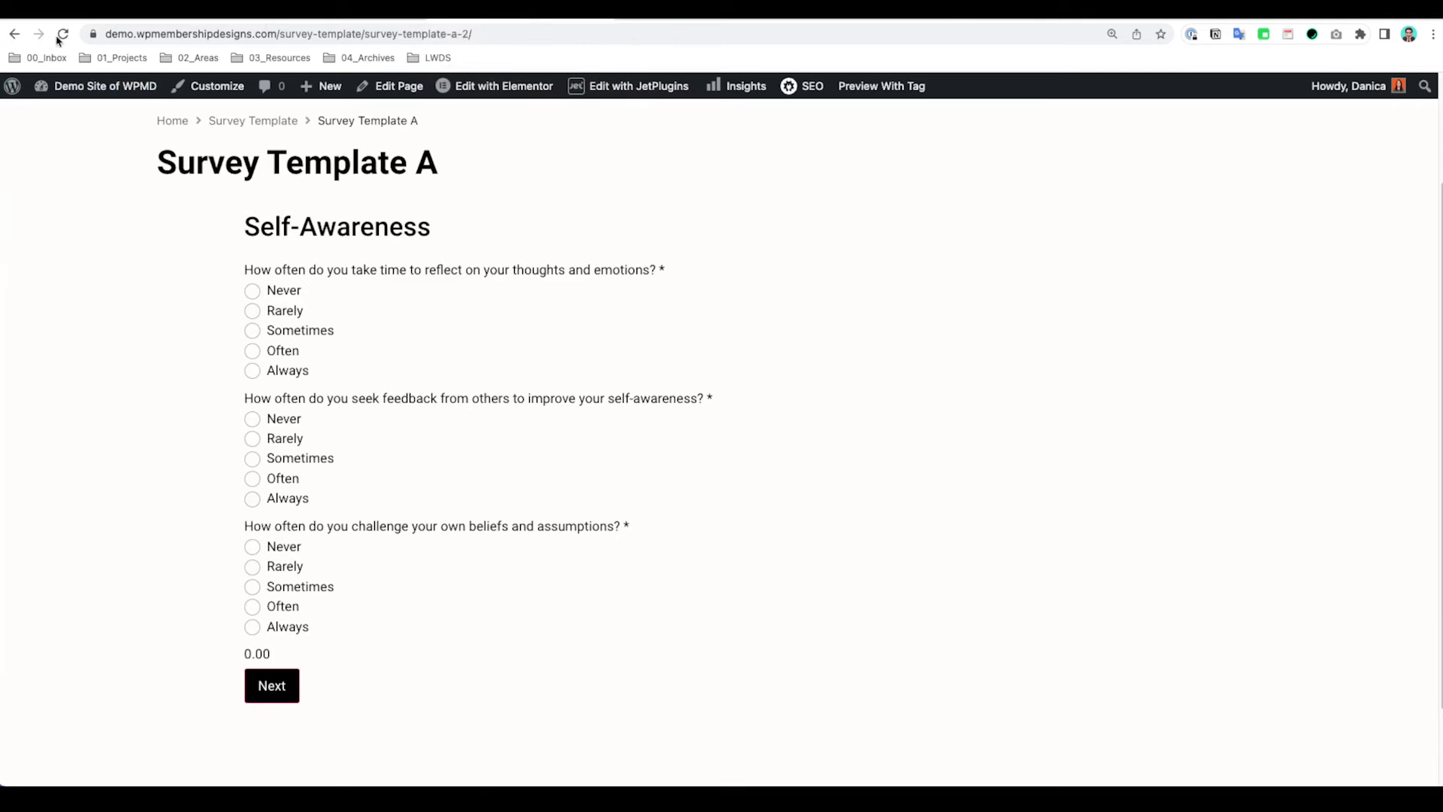
Reload the survey, answer Always to the first question, and note the 5.00 score.
click(62, 35)
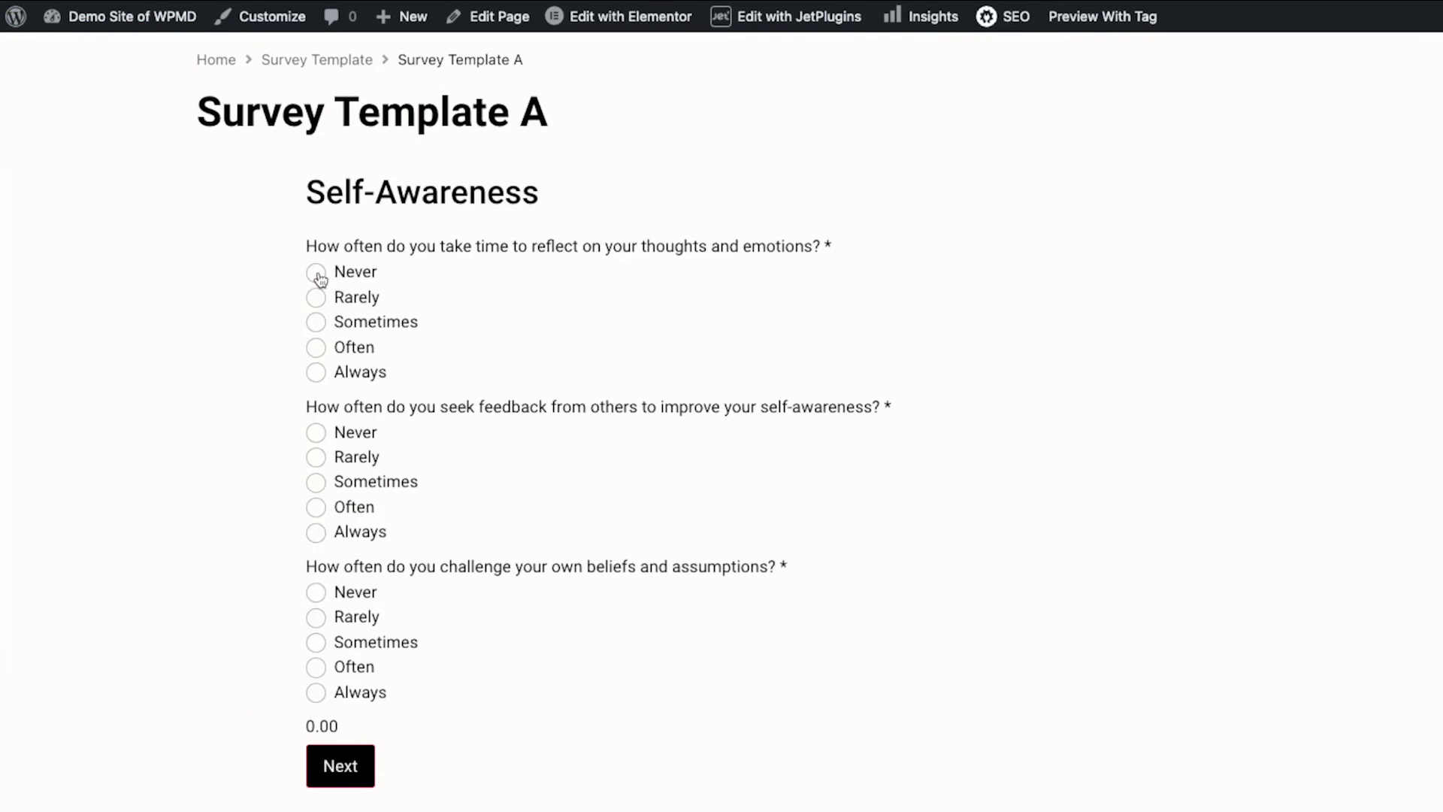
click(315, 375)
drag(308, 725, 332, 725)
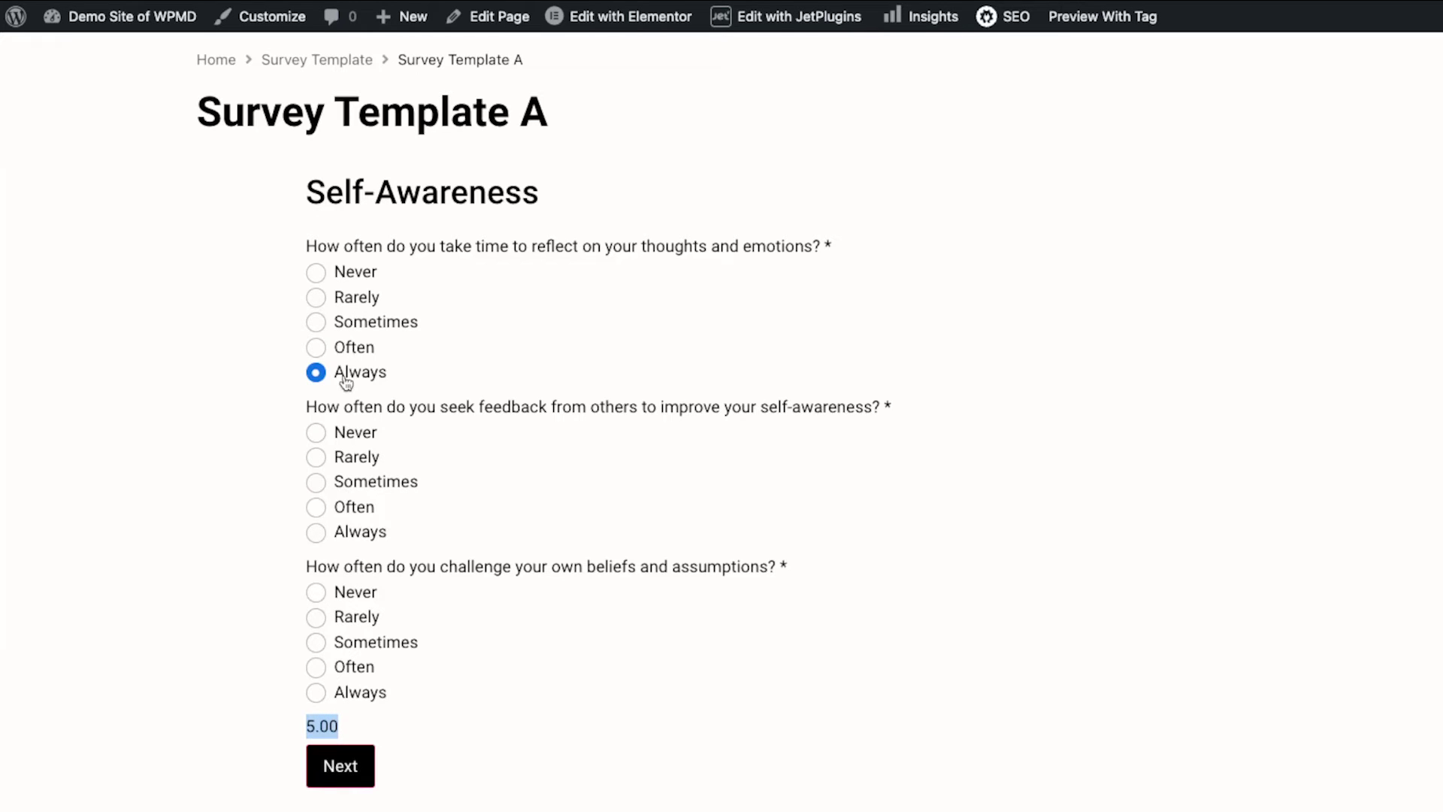
Cycle the first answer through all options, ending on Always, then answer Sometimes and Rarely.
click(316, 272)
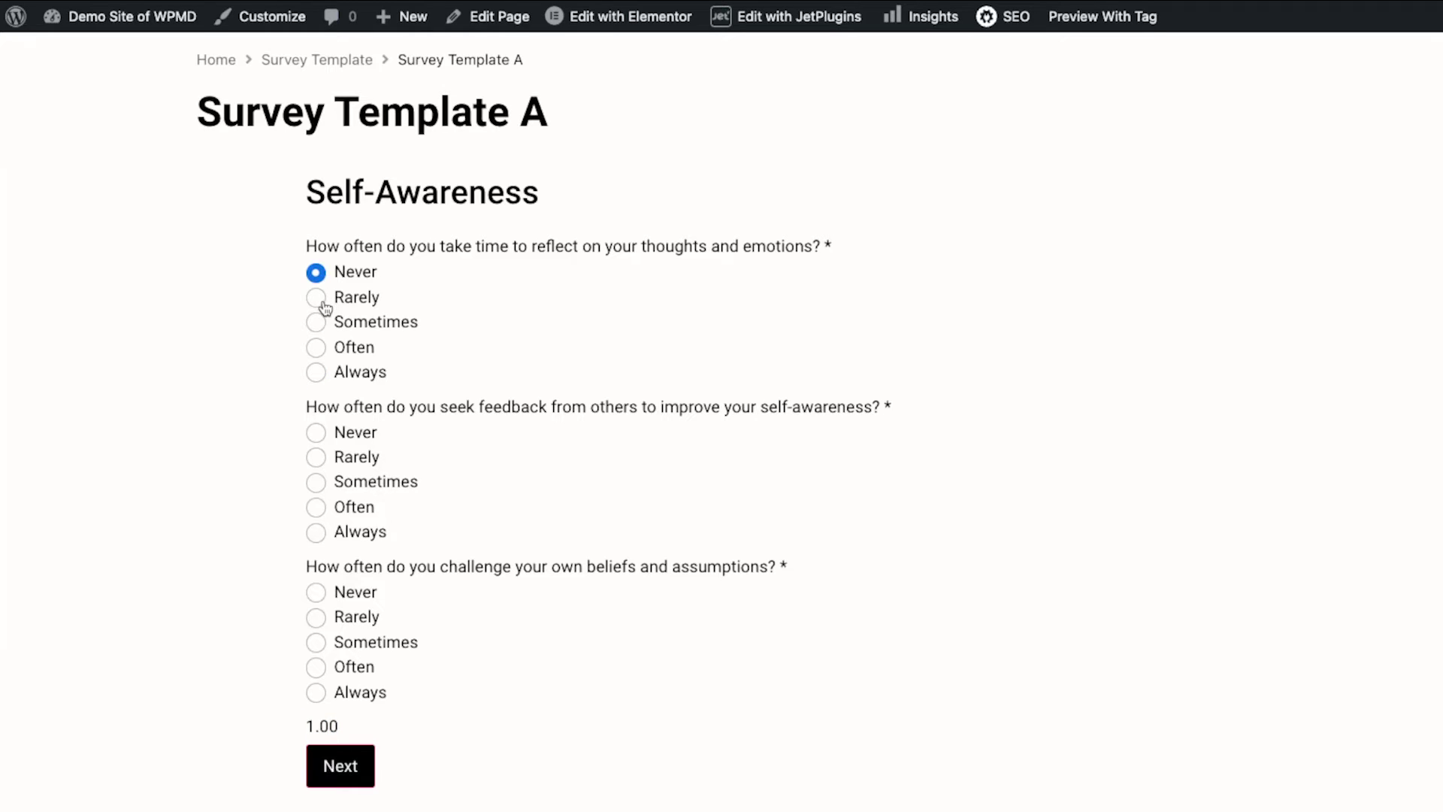
click(317, 299)
click(317, 324)
click(318, 348)
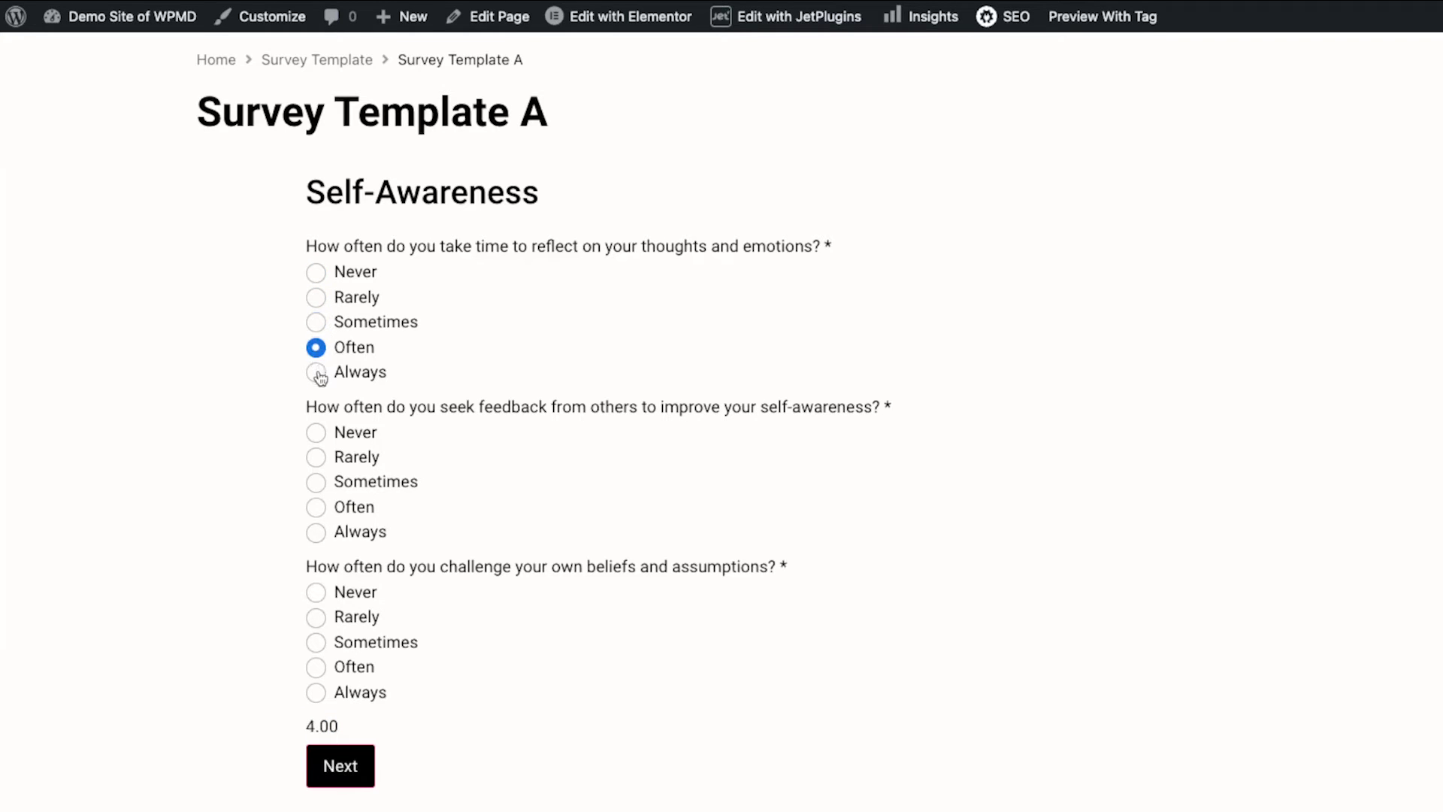
click(318, 374)
click(315, 275)
click(316, 371)
click(316, 273)
click(316, 298)
click(316, 372)
click(316, 484)
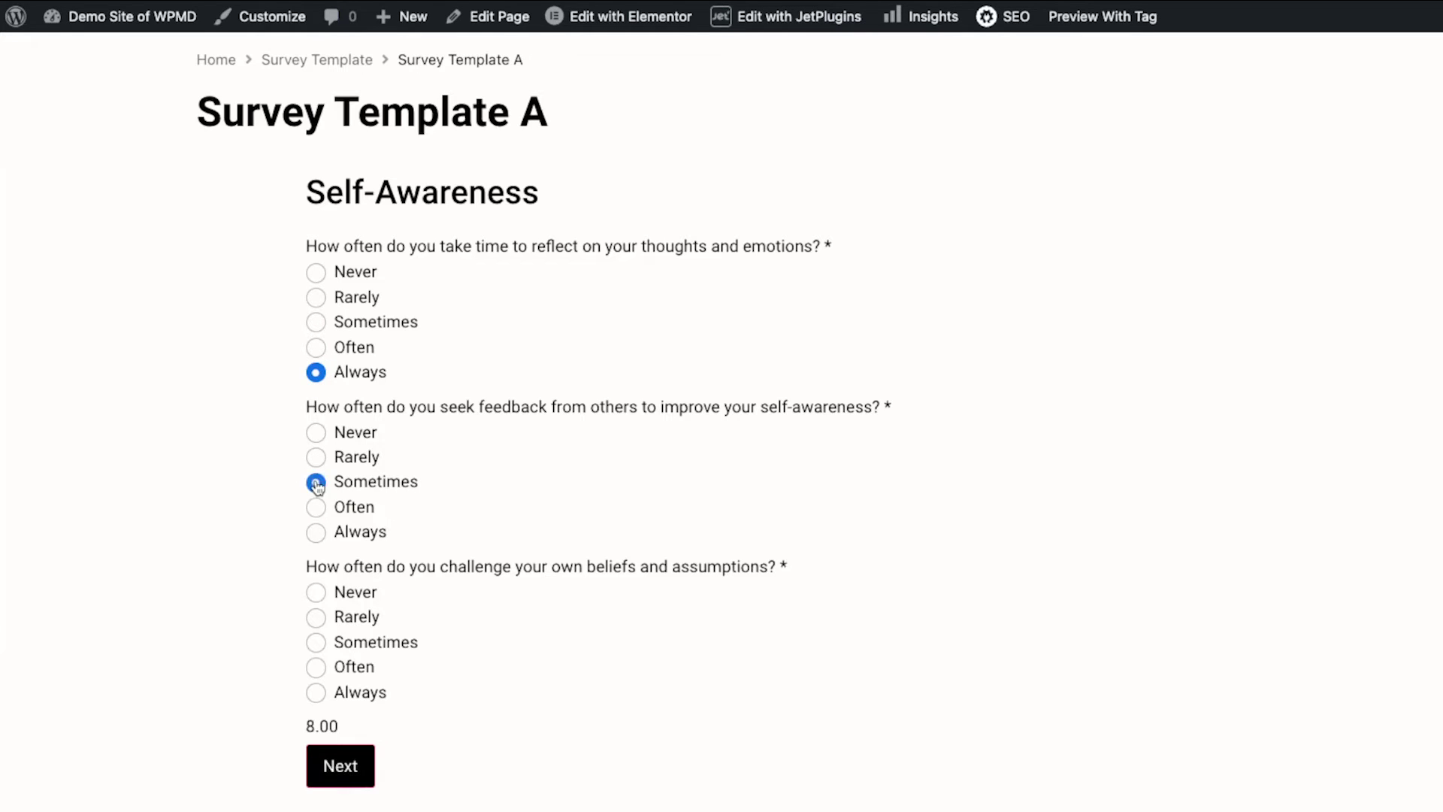
click(317, 618)
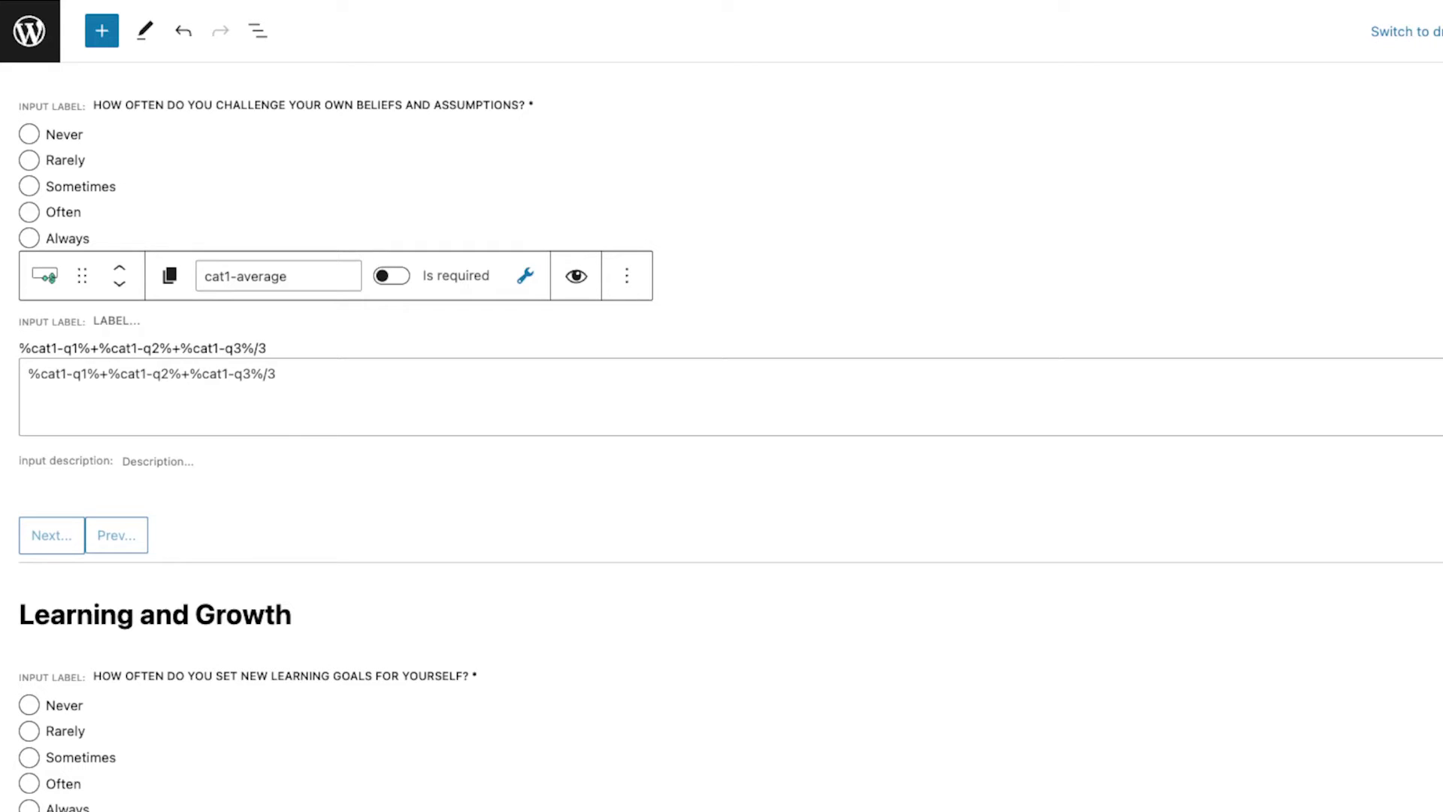
Wrap the three question macros in parentheses so the whole sum is divided by 3.
click(341, 405)
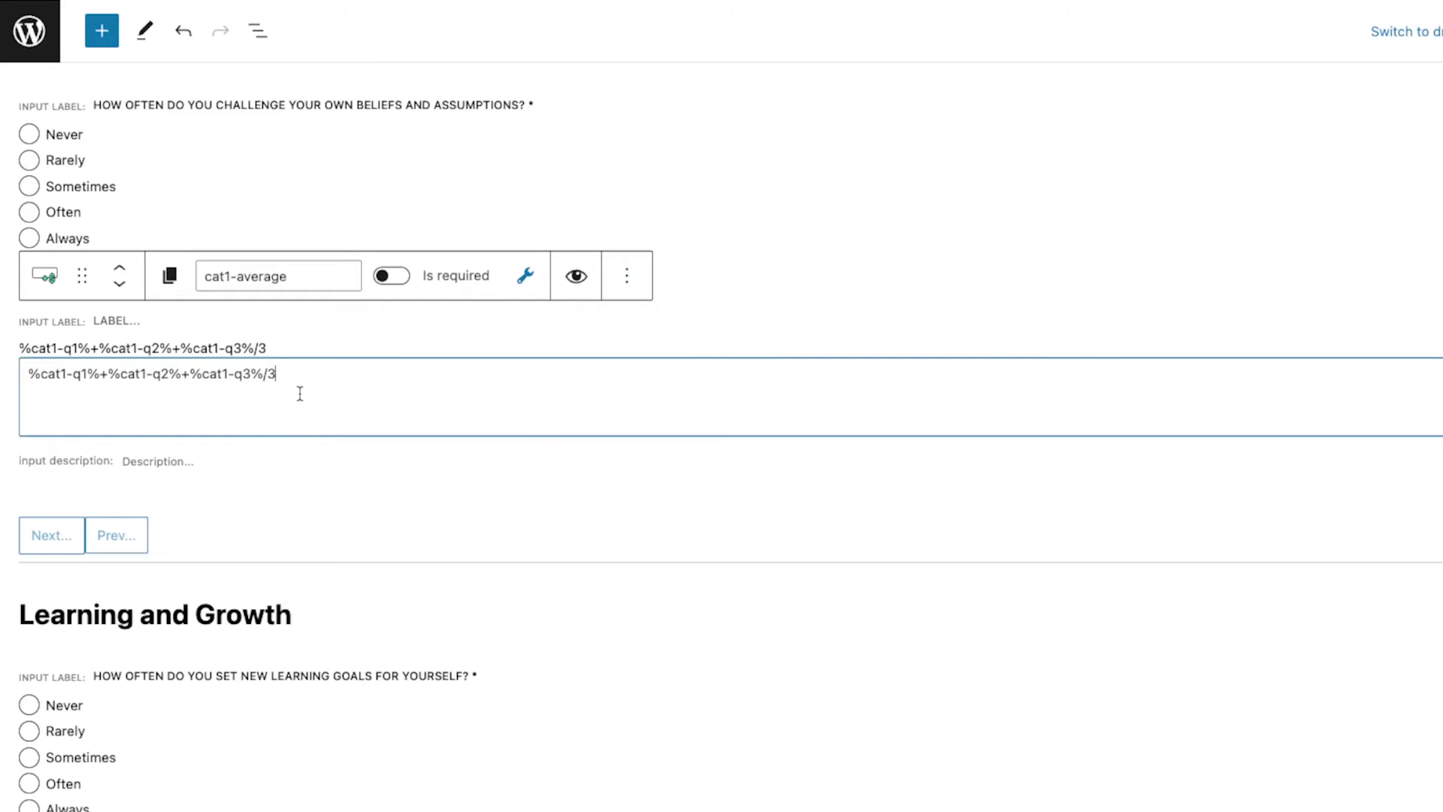
click(29, 372)
text(()
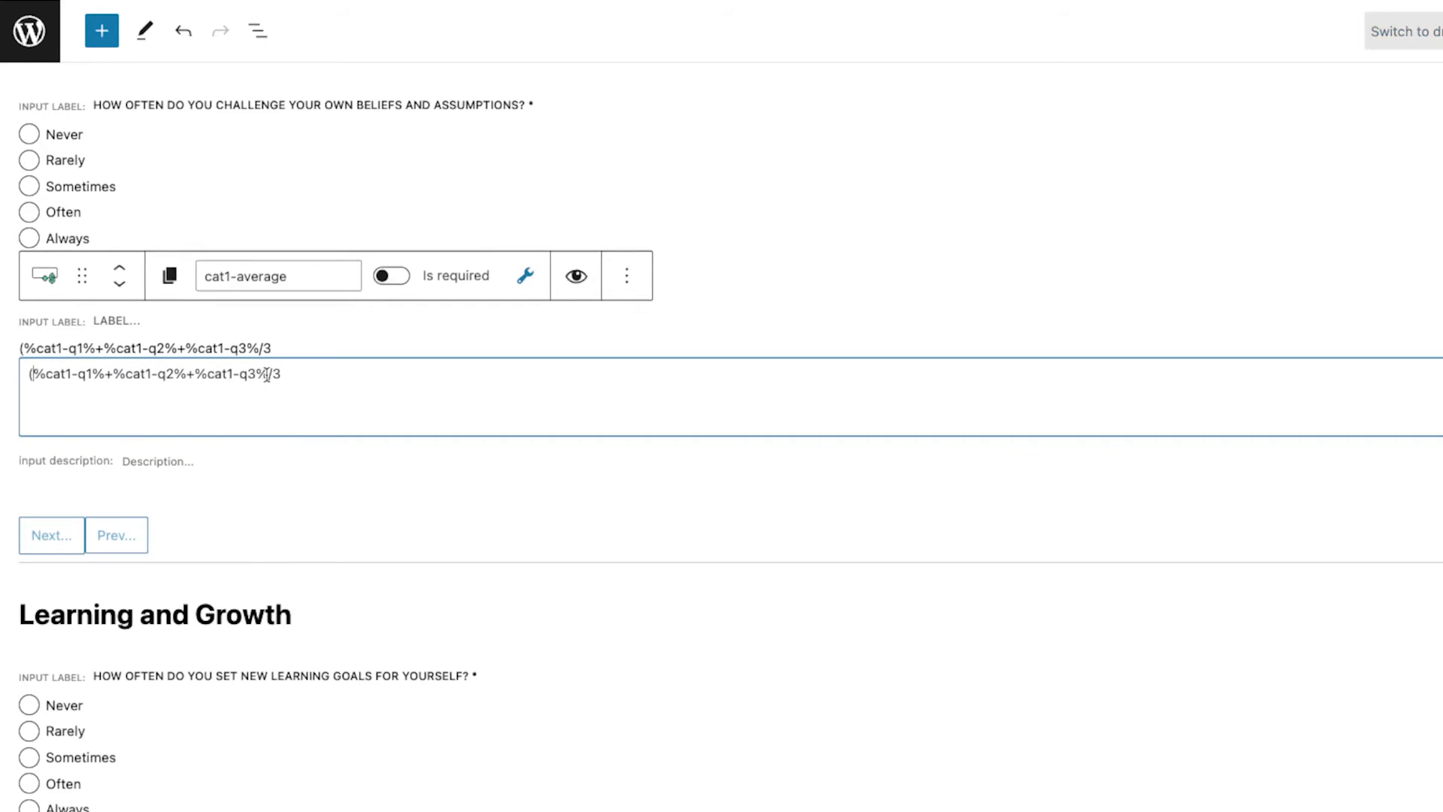
text())
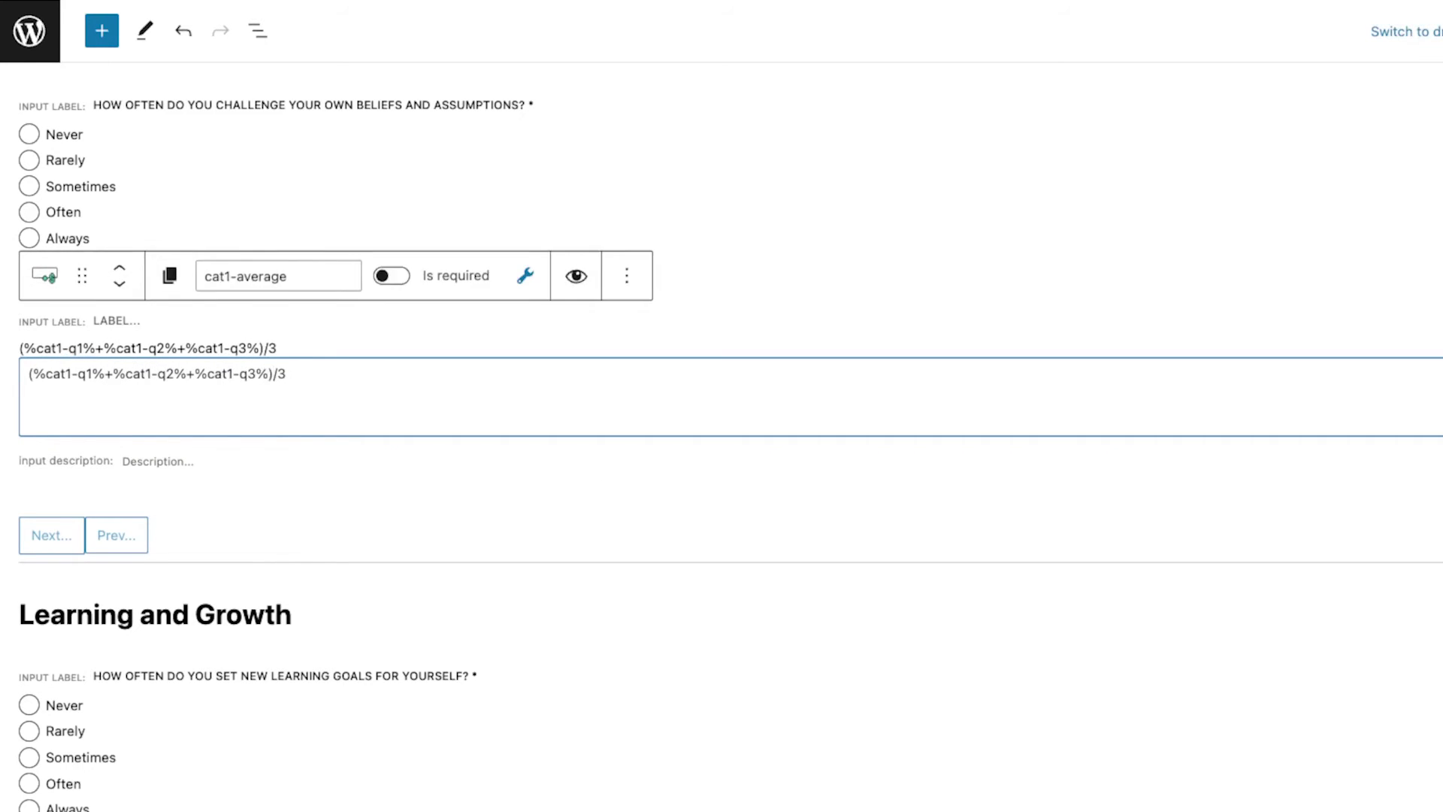
click(348, 538)
click(281, 398)
drag(265, 373, 37, 373)
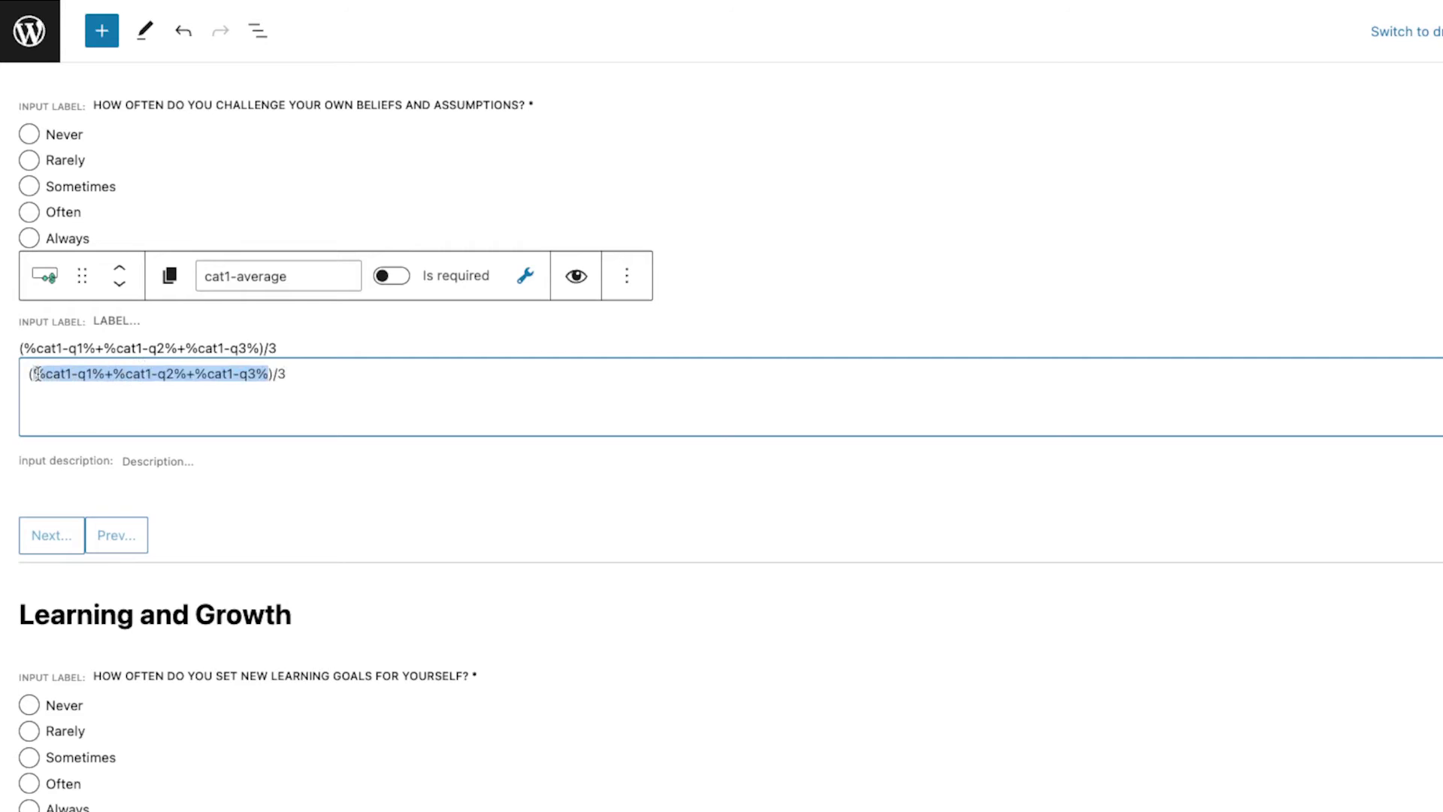
drag(314, 368, 271, 374)
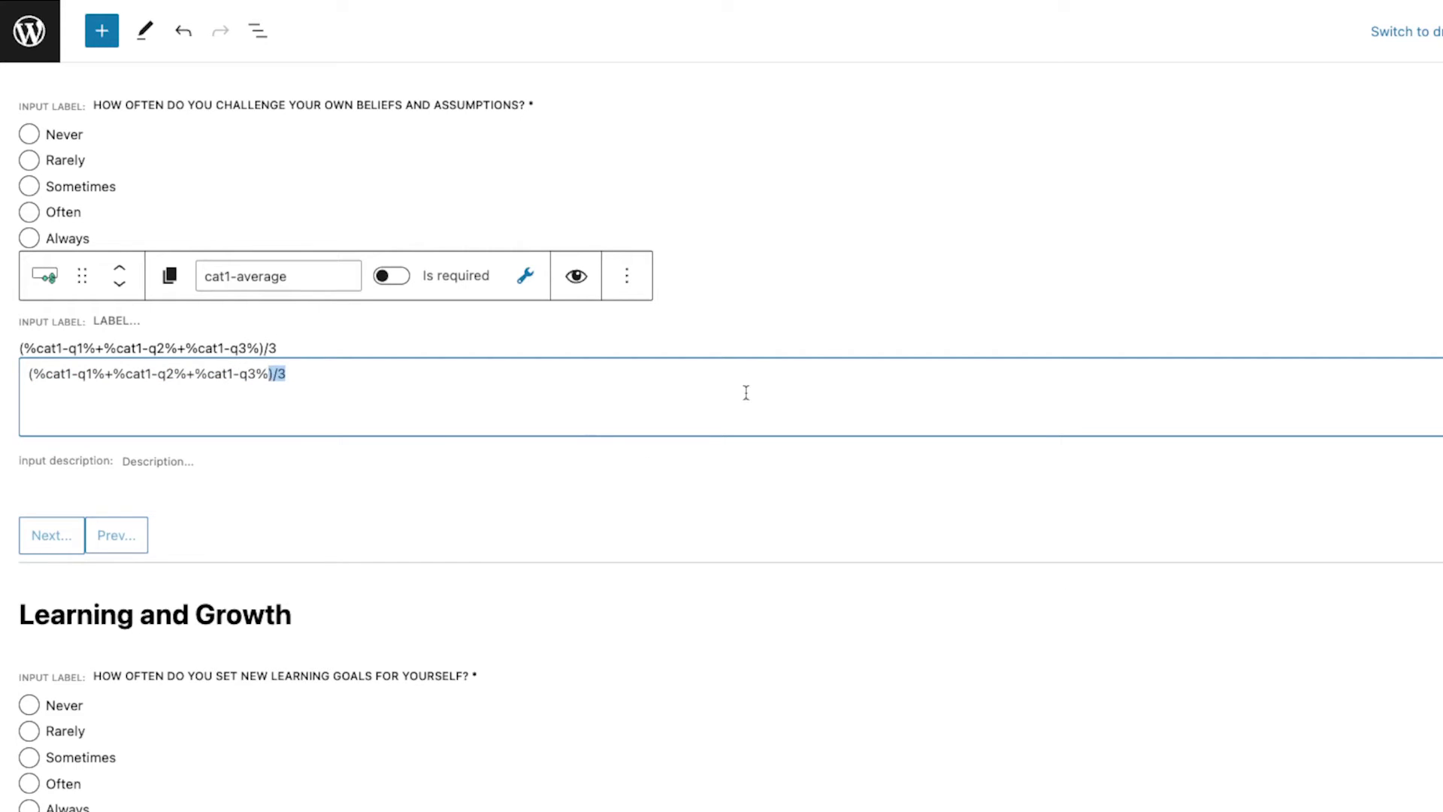
Set the field's Decimal Places Number from 2 to 1 and save the form.
click(742, 344)
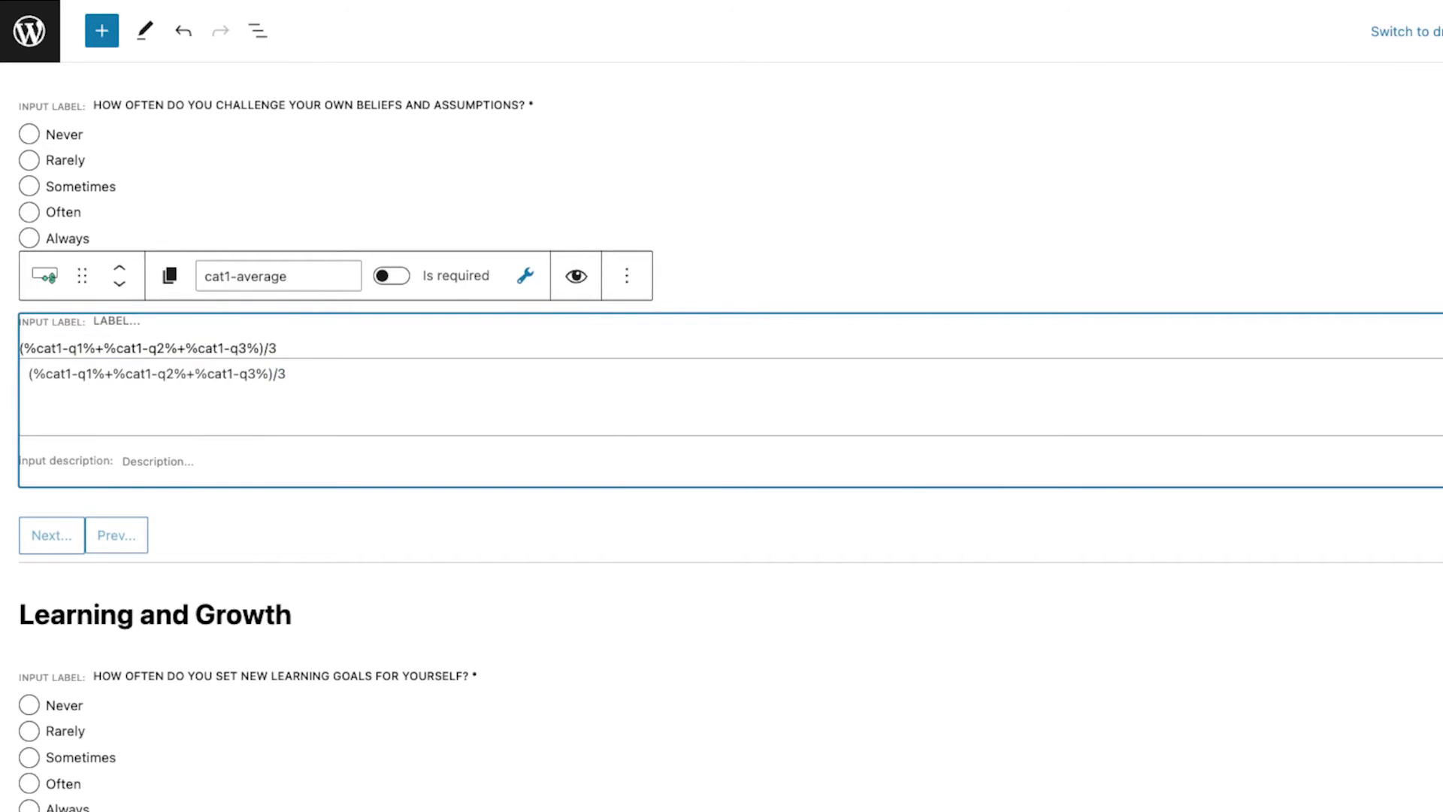
click(1278, 31)
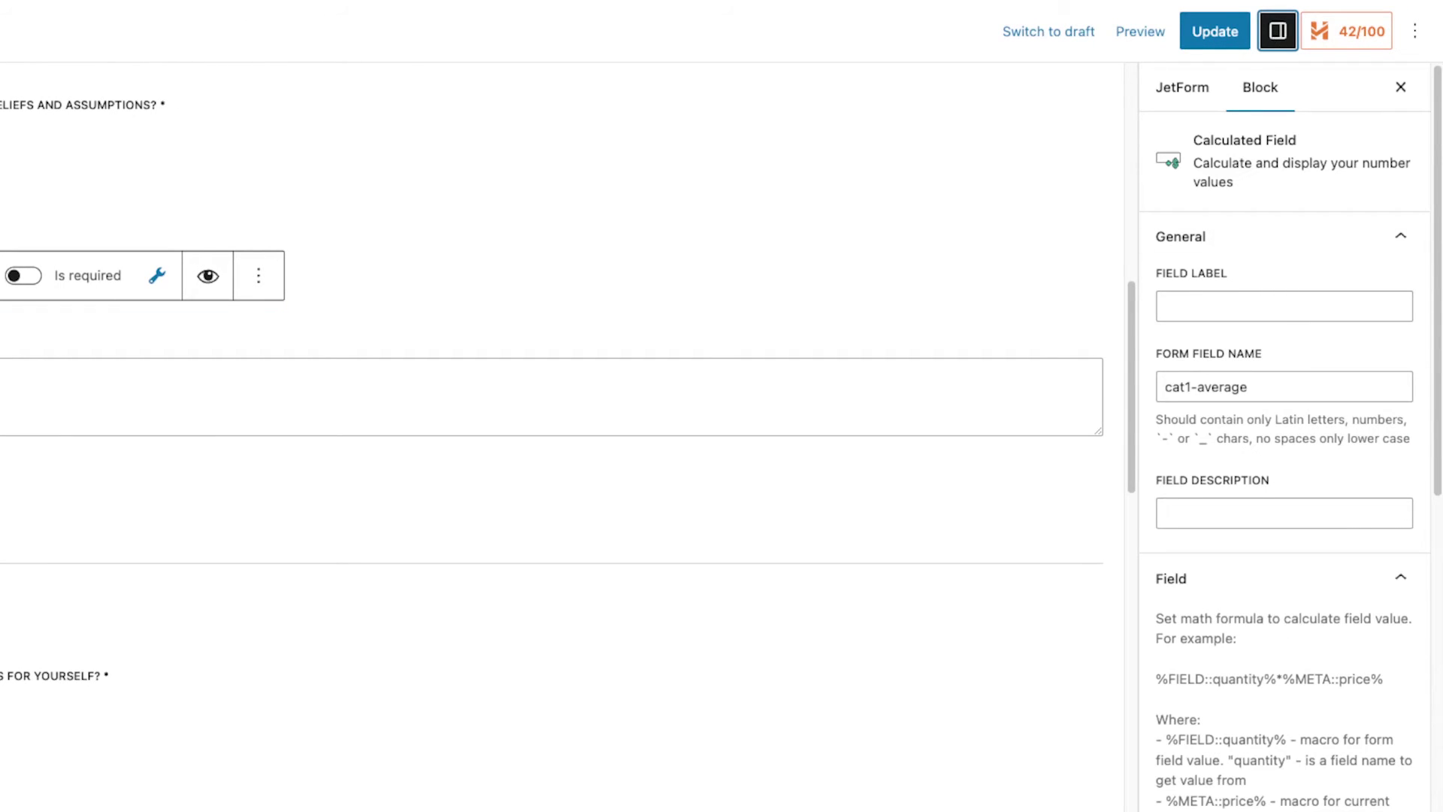
scroll(1321, 316, down, 8)
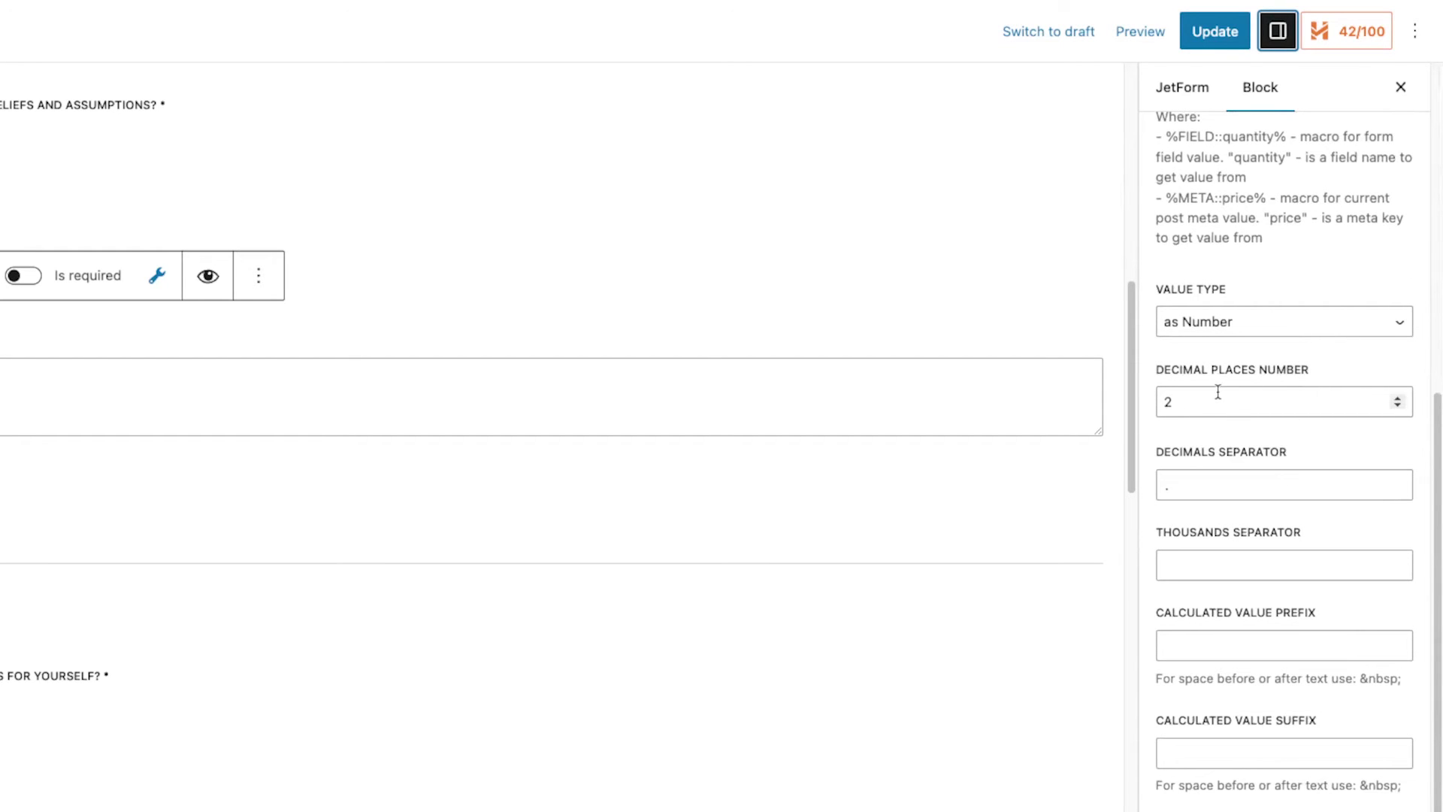
click(1194, 398)
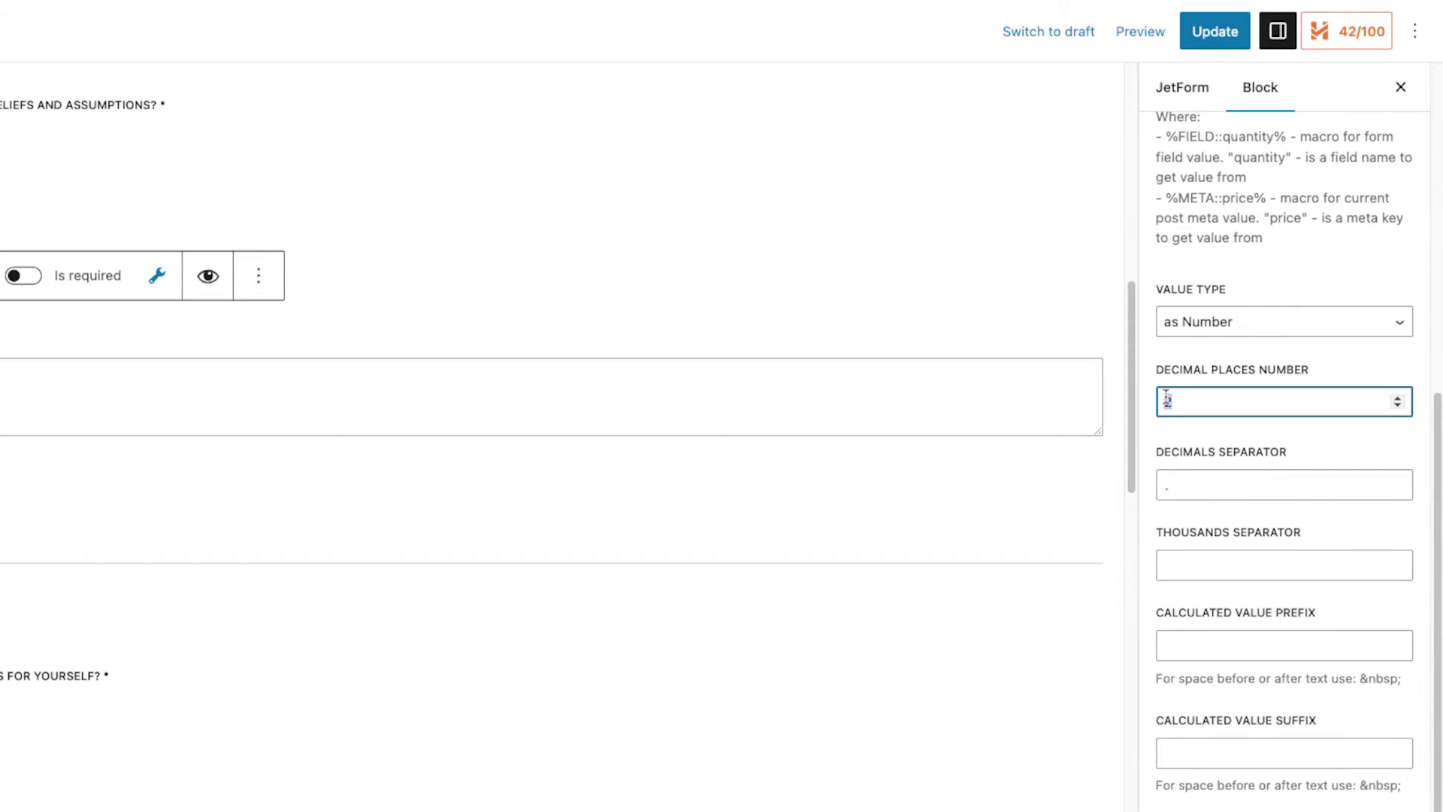
key(BackSpace)
text(1)
scroll(1234, 372, down, 1)
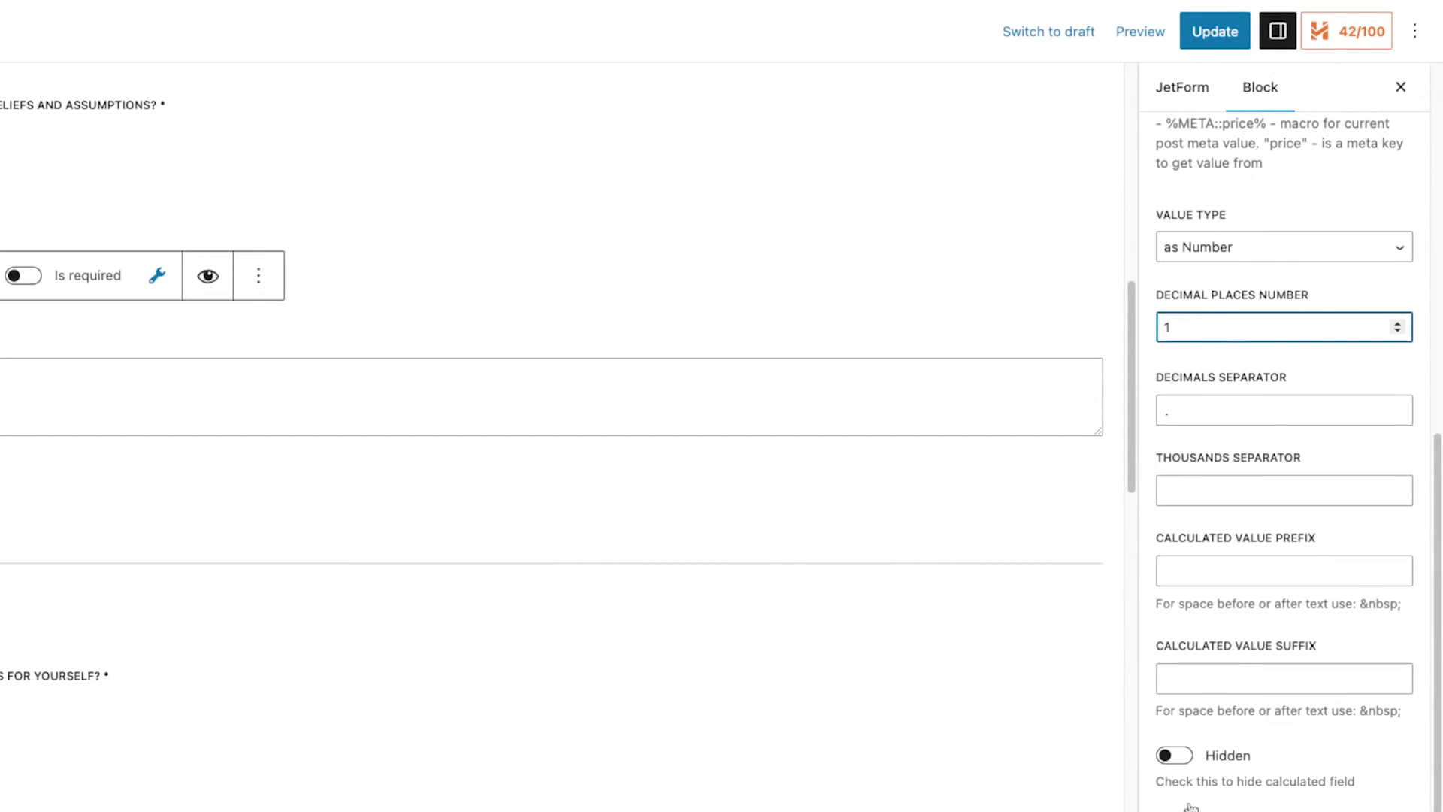
click(1240, 38)
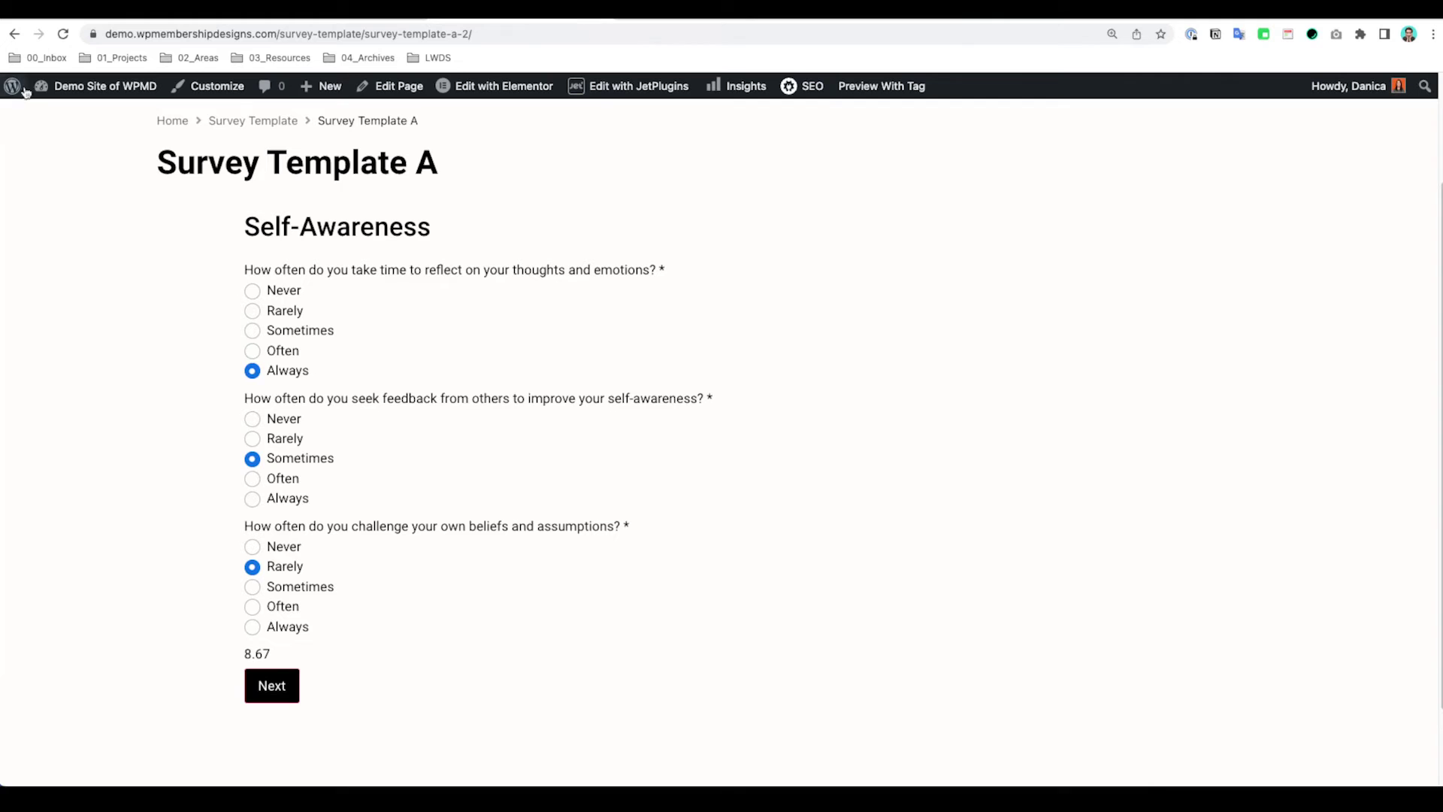
Reload the survey, answer Never to the first question, and recheck the cat1-average formula.
click(63, 33)
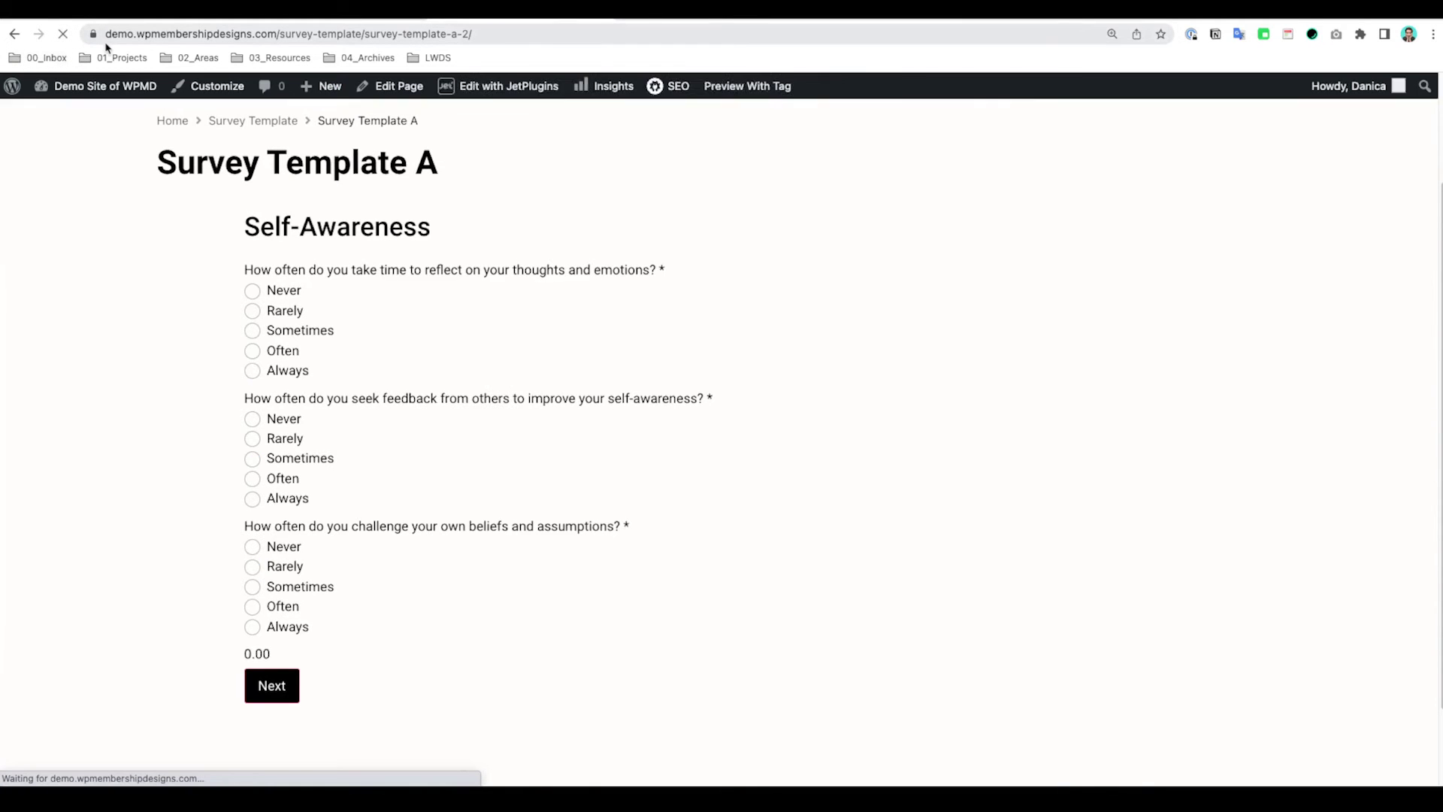
click(253, 293)
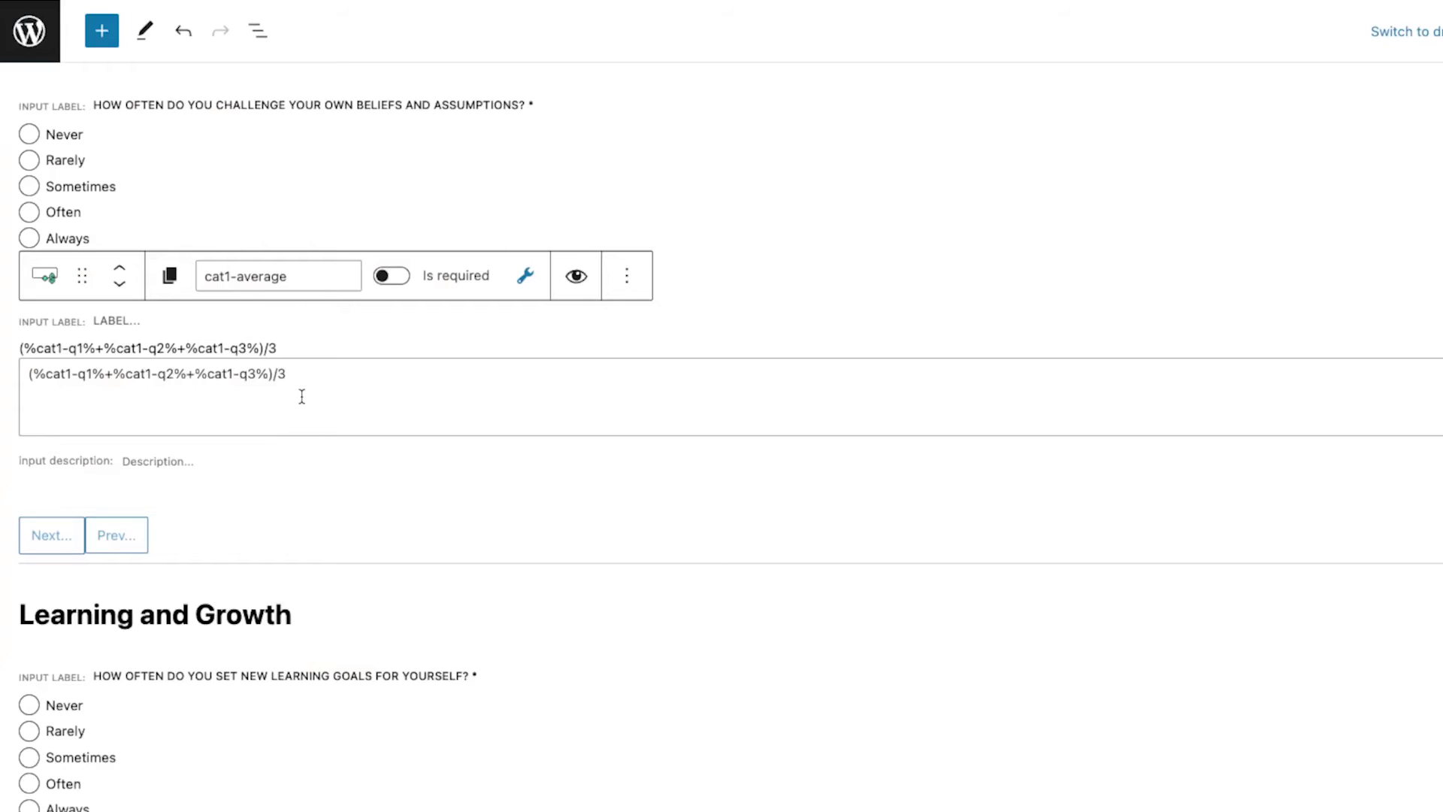
click(302, 396)
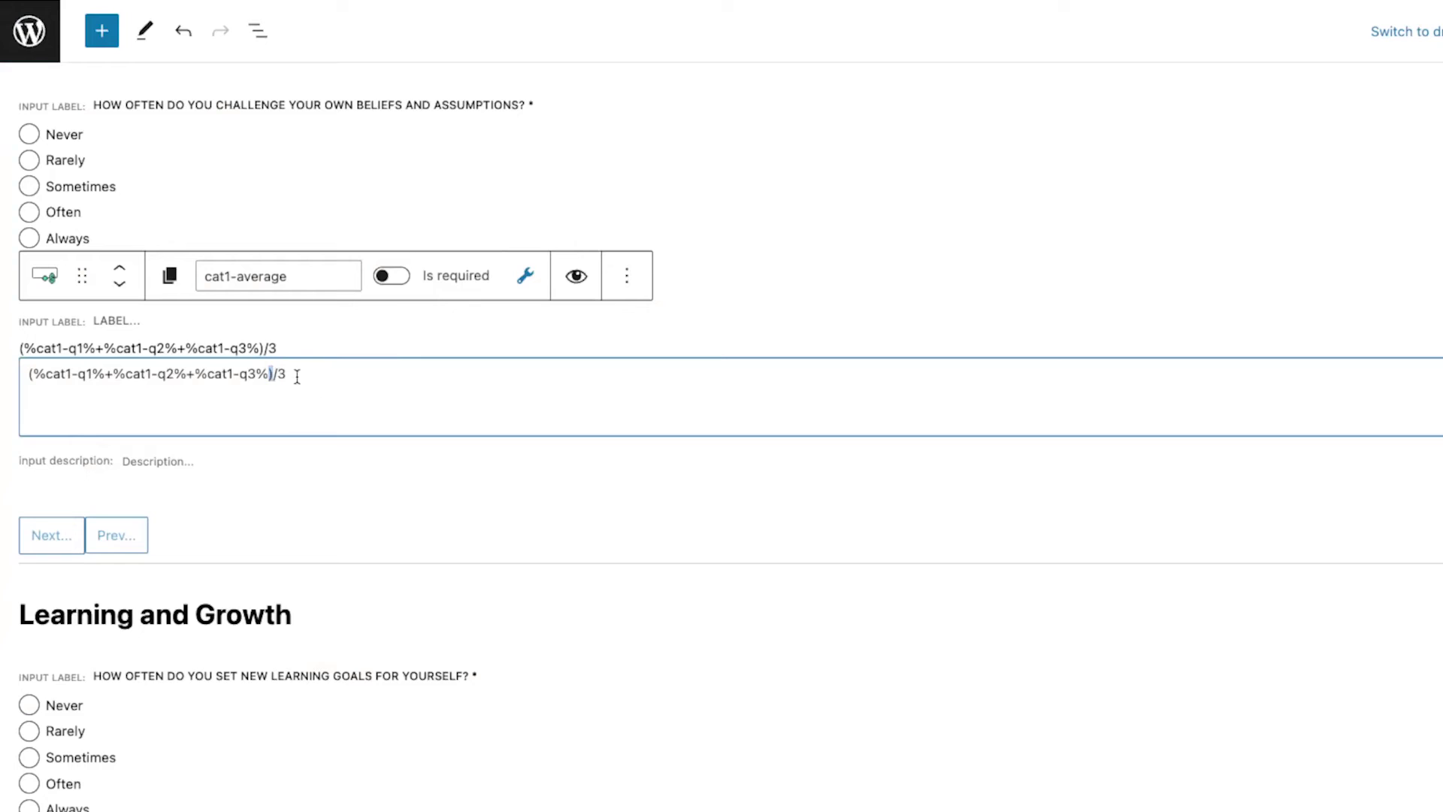
drag(301, 372, 205, 370)
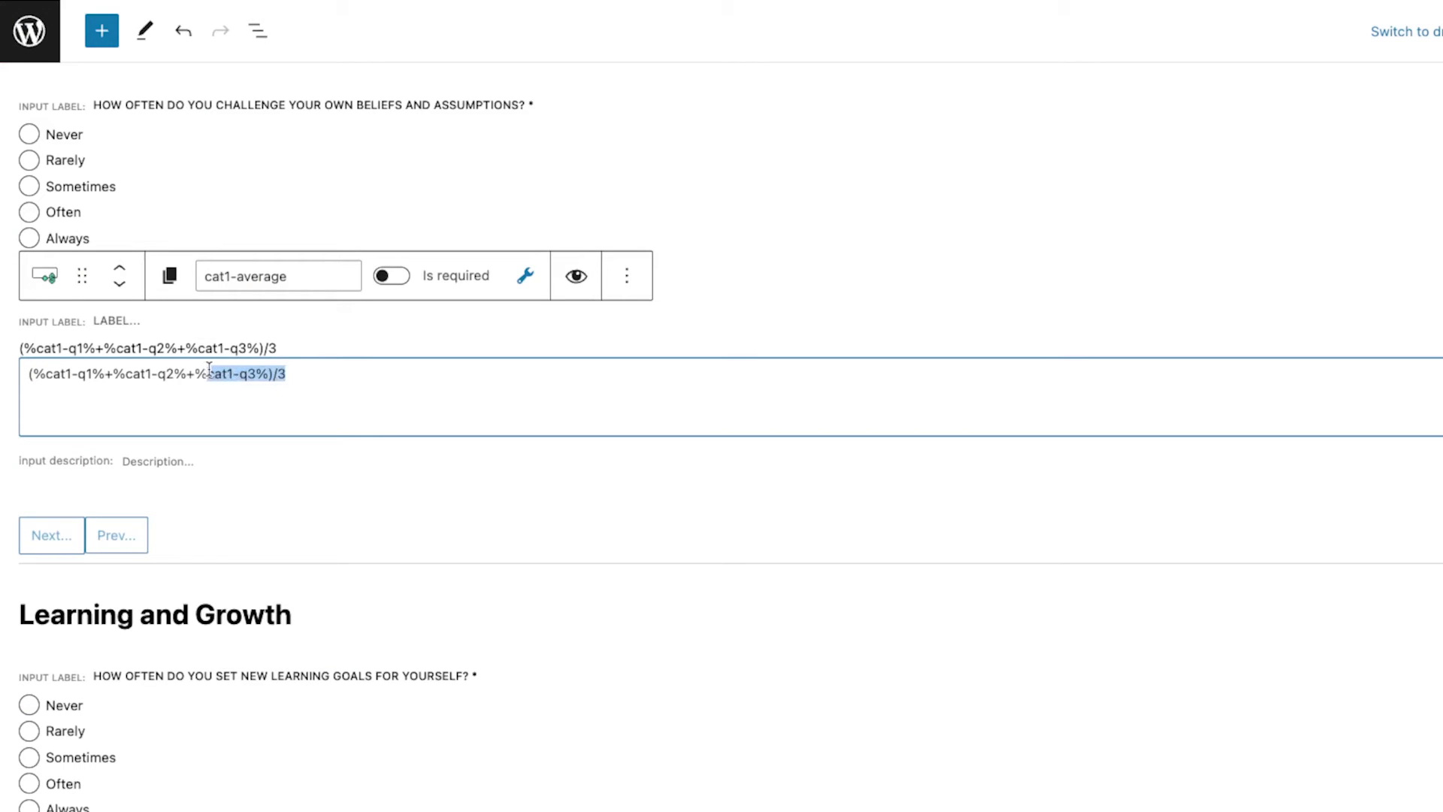
drag(209, 369, 195, 369)
click(304, 375)
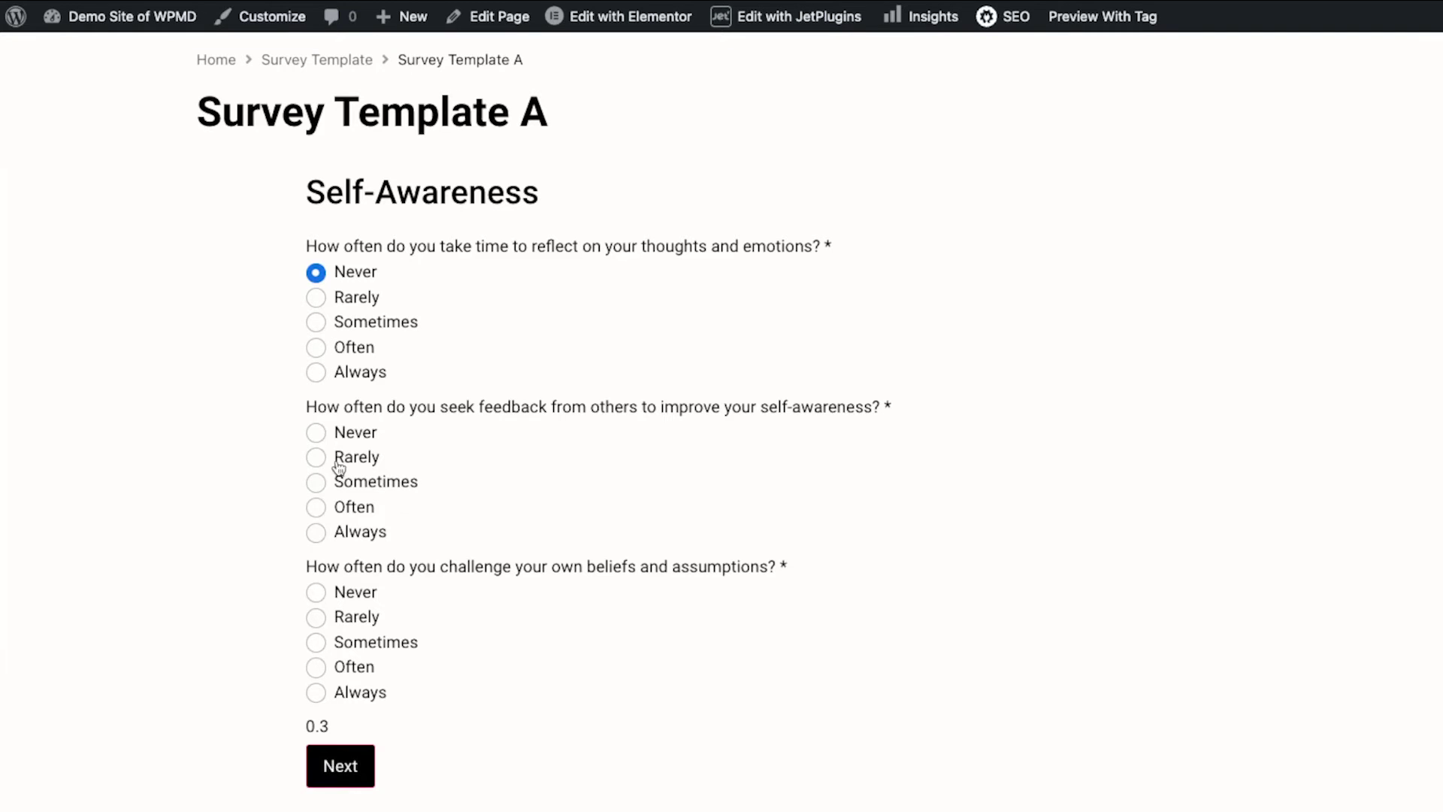
Test answers Never, Rarely, then Always, Sometimes, Always to see one-decimal averages.
click(316, 433)
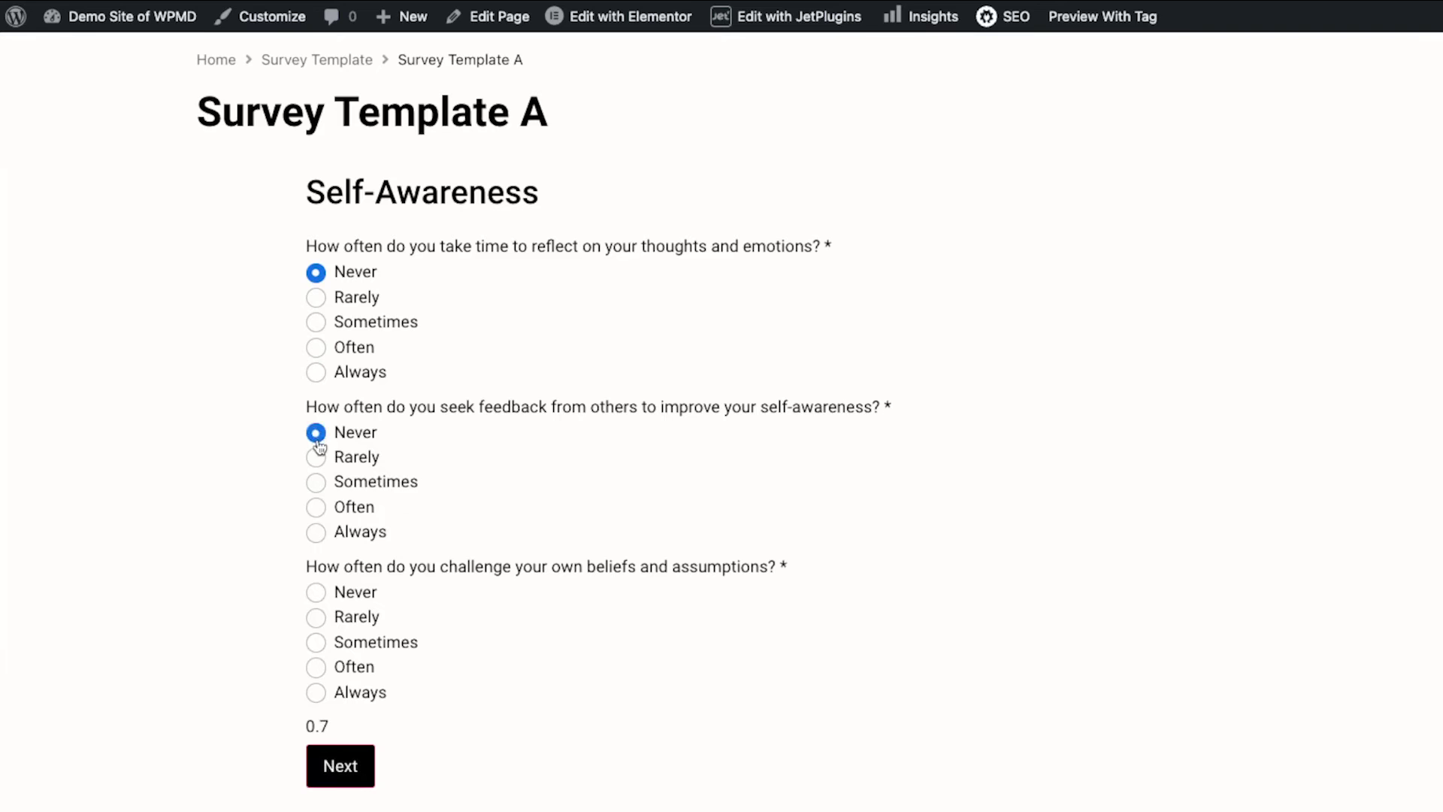
click(315, 618)
click(316, 372)
click(316, 482)
click(315, 693)
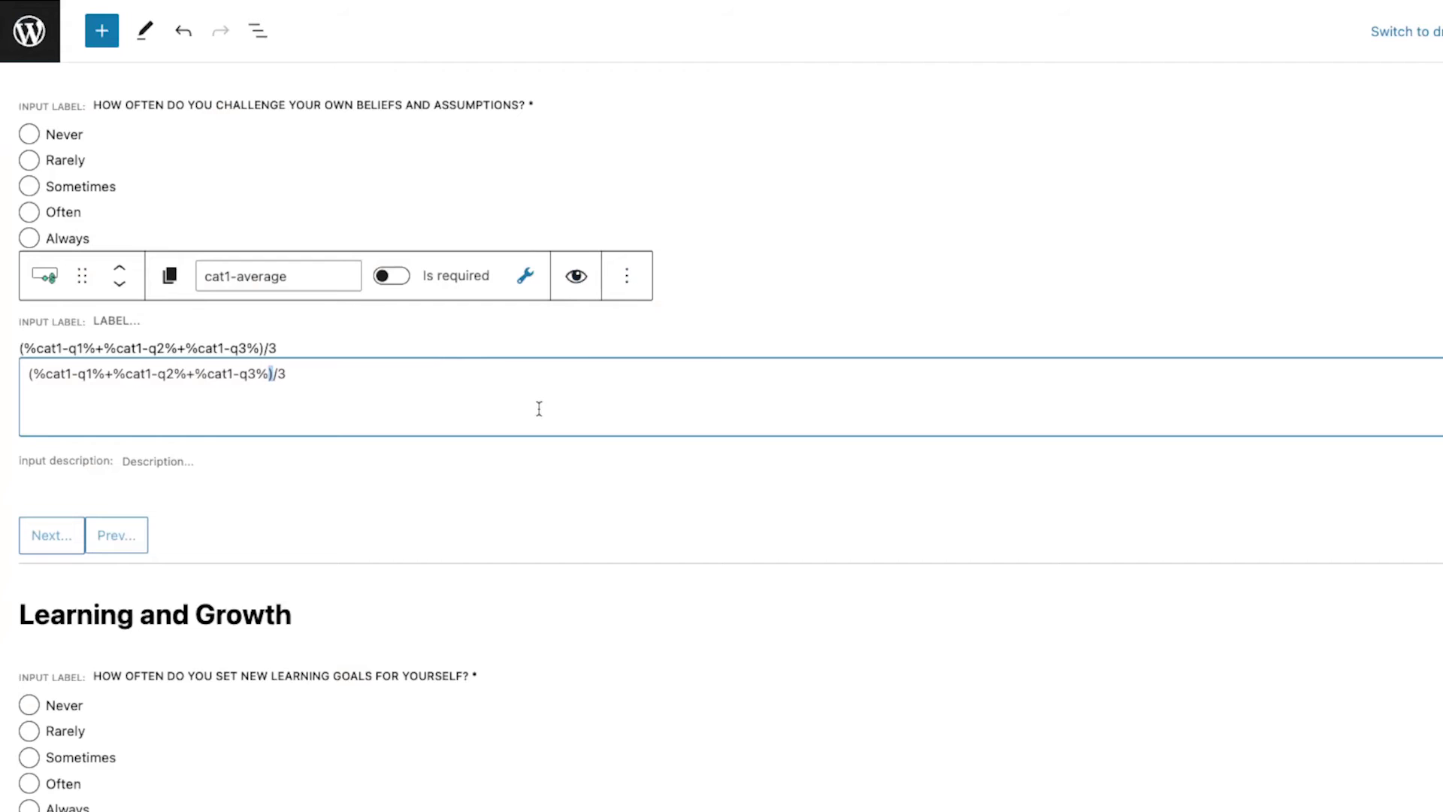
Duplicate cat1-average into a cat2-average field after Learning and Growth, using cat2 macros.
click(628, 280)
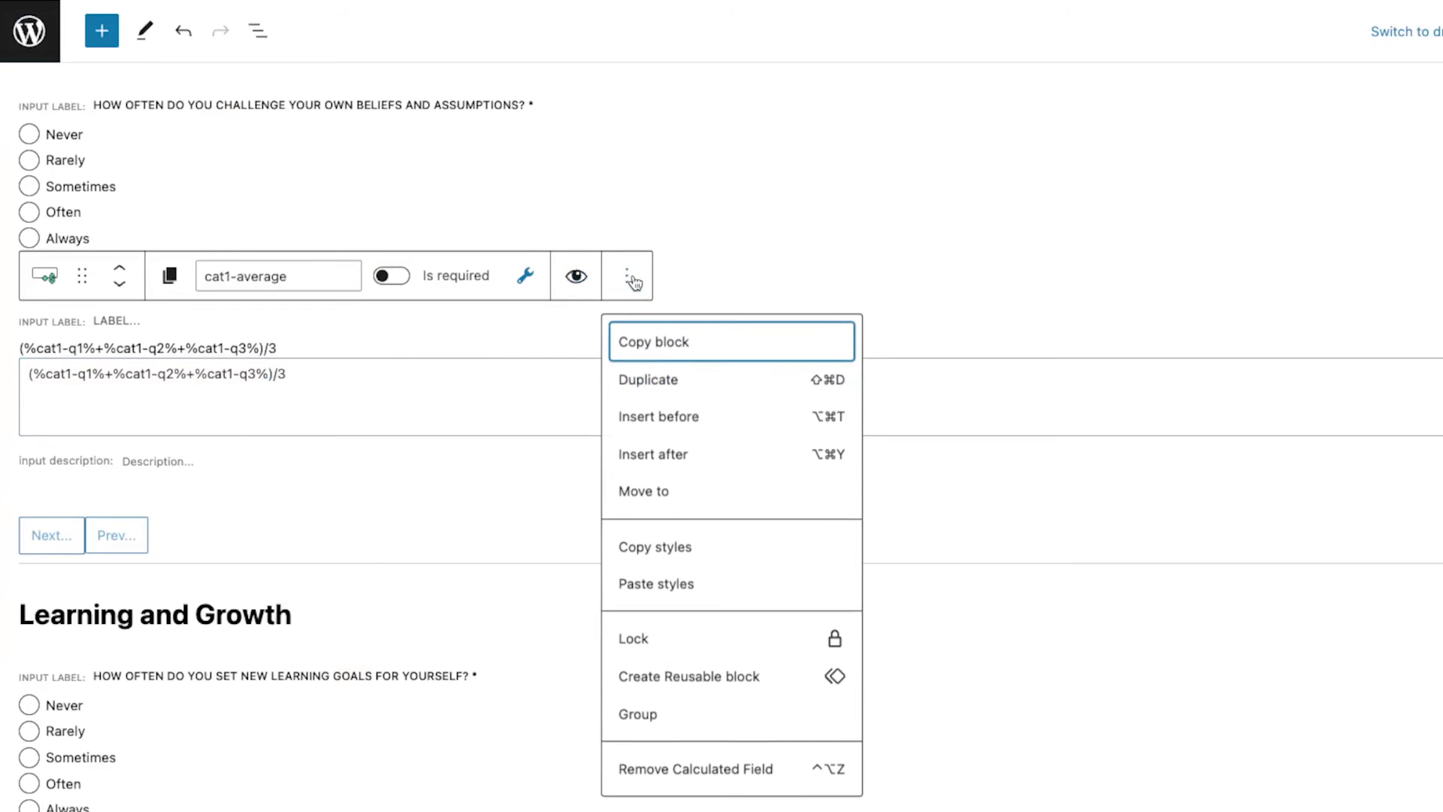
click(681, 381)
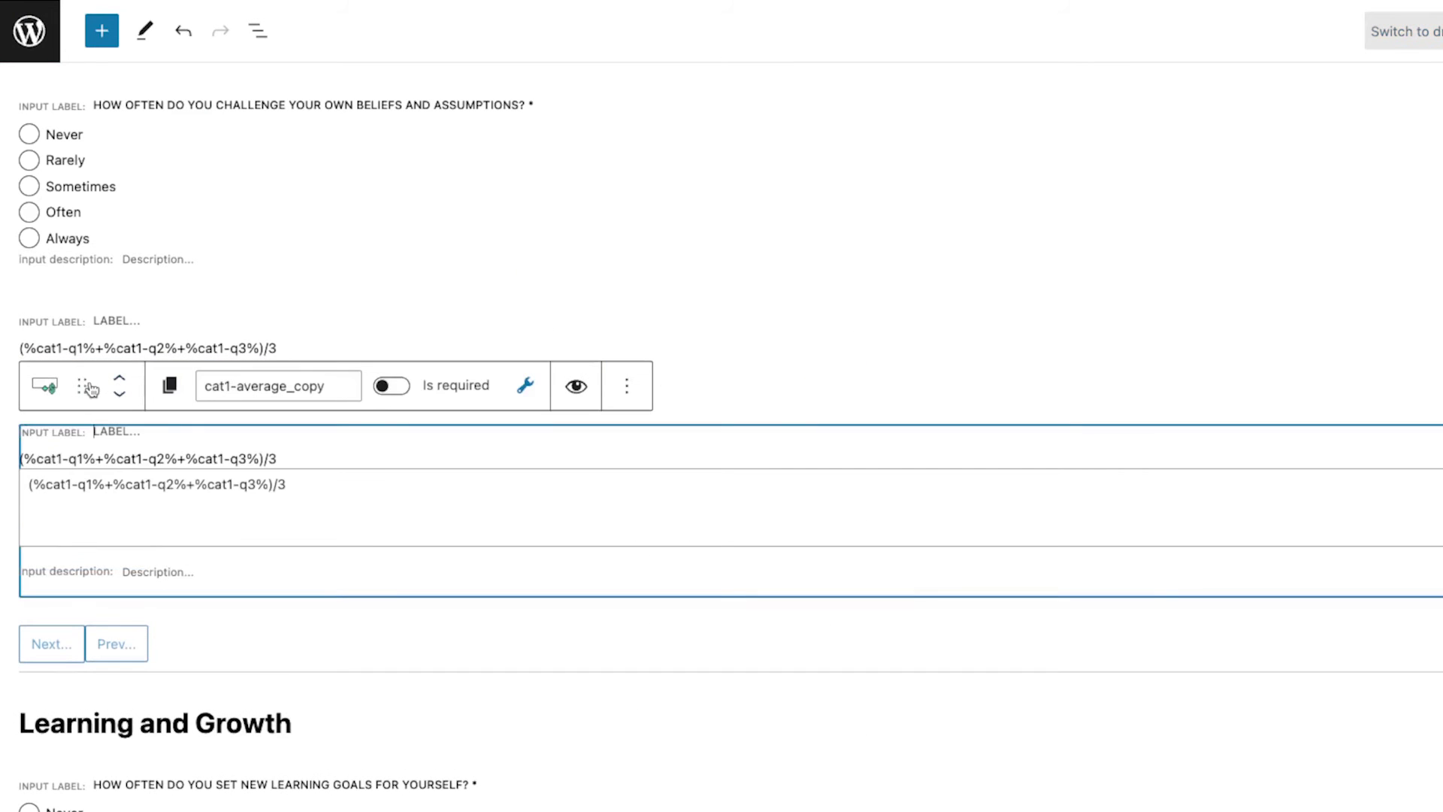
drag(84, 382, 118, 356)
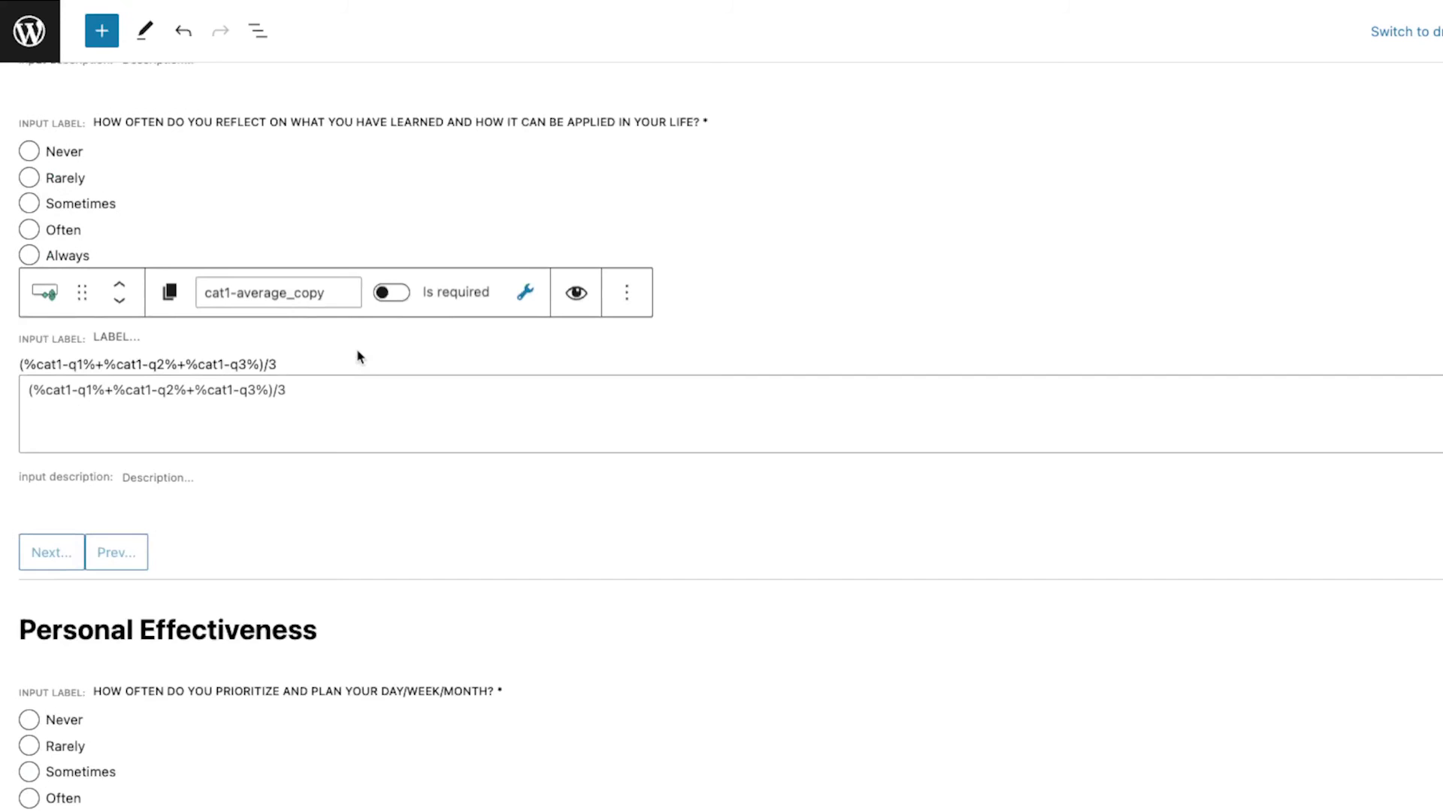
click(181, 419)
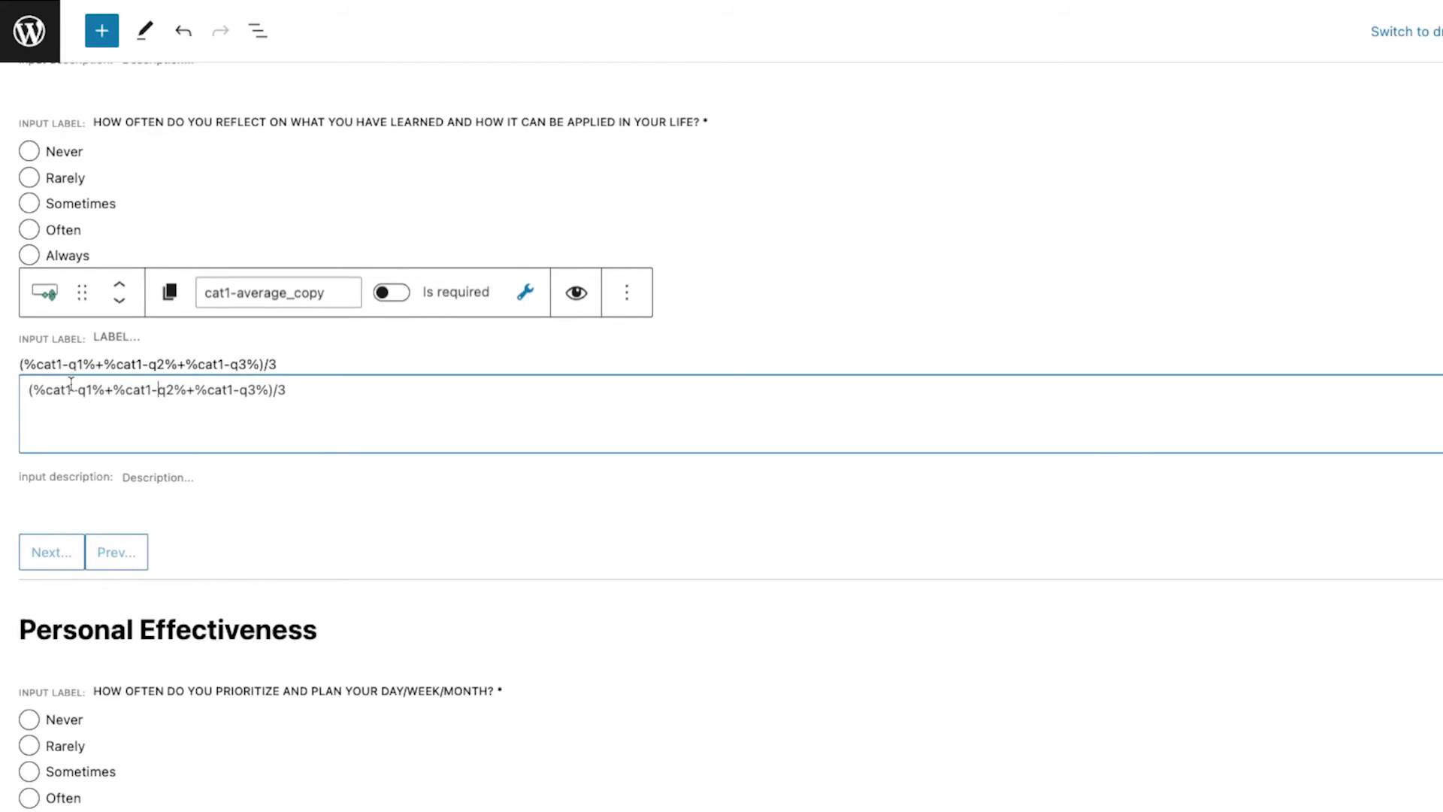
click(226, 290)
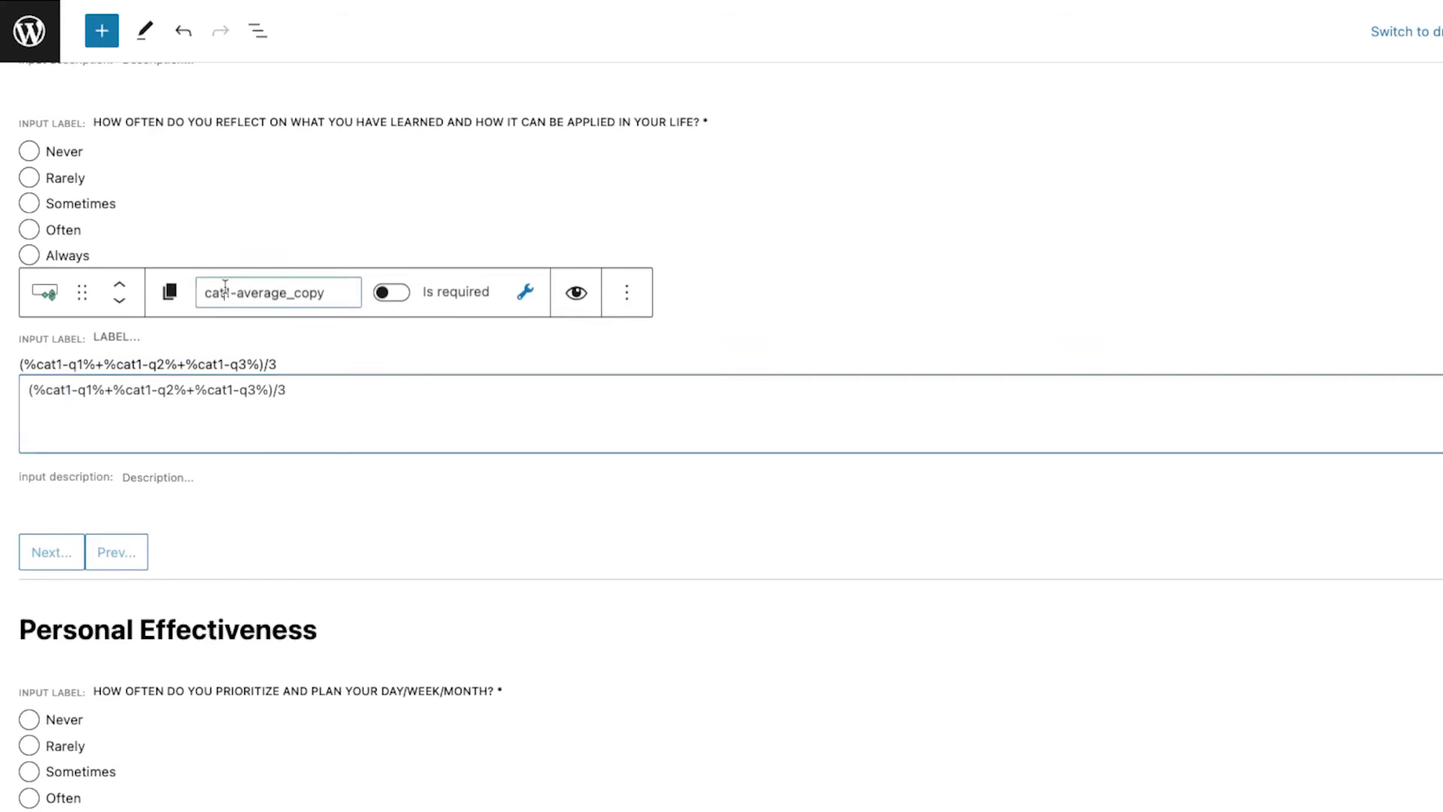
text(2)
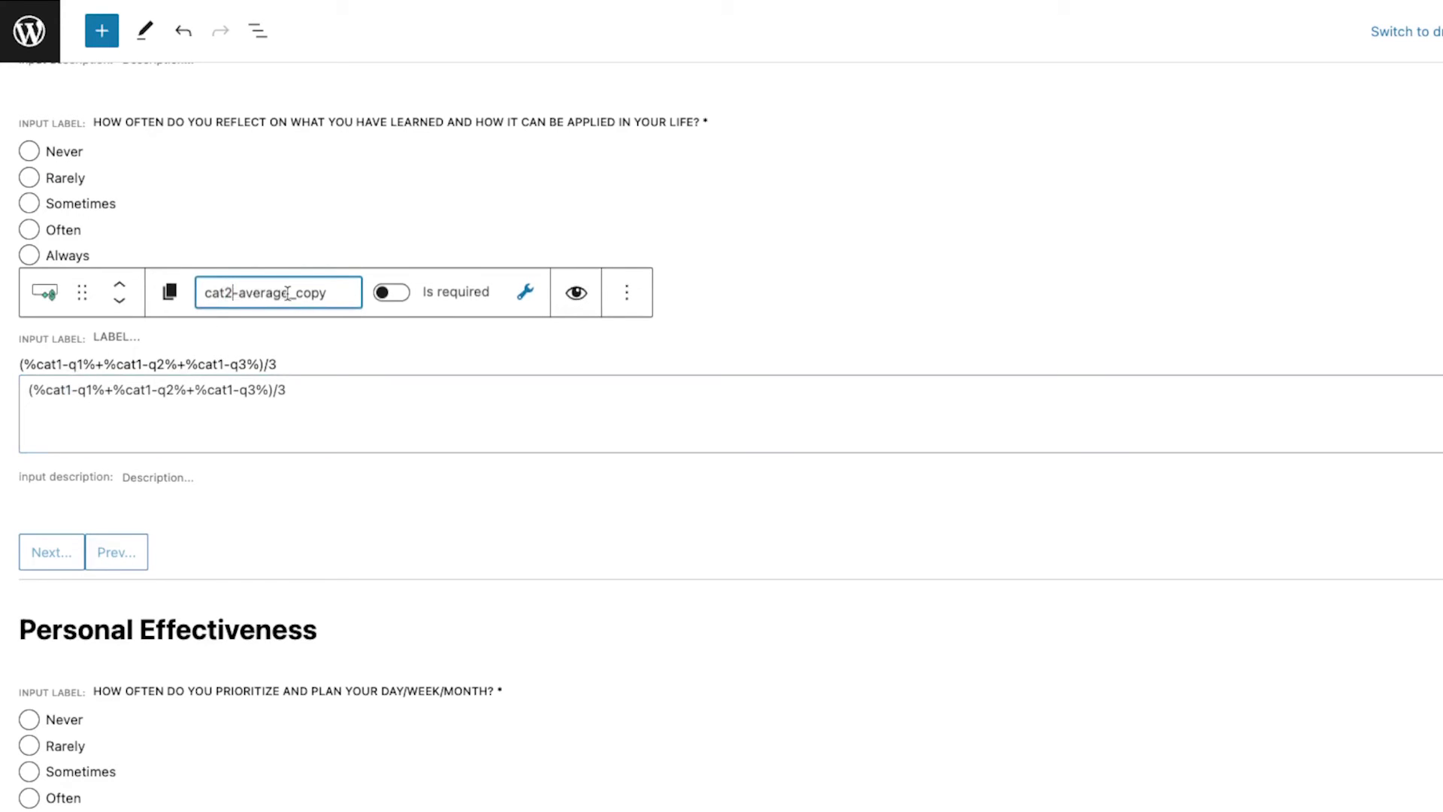
drag(289, 292, 385, 304)
key(BackSpace)
click(69, 388)
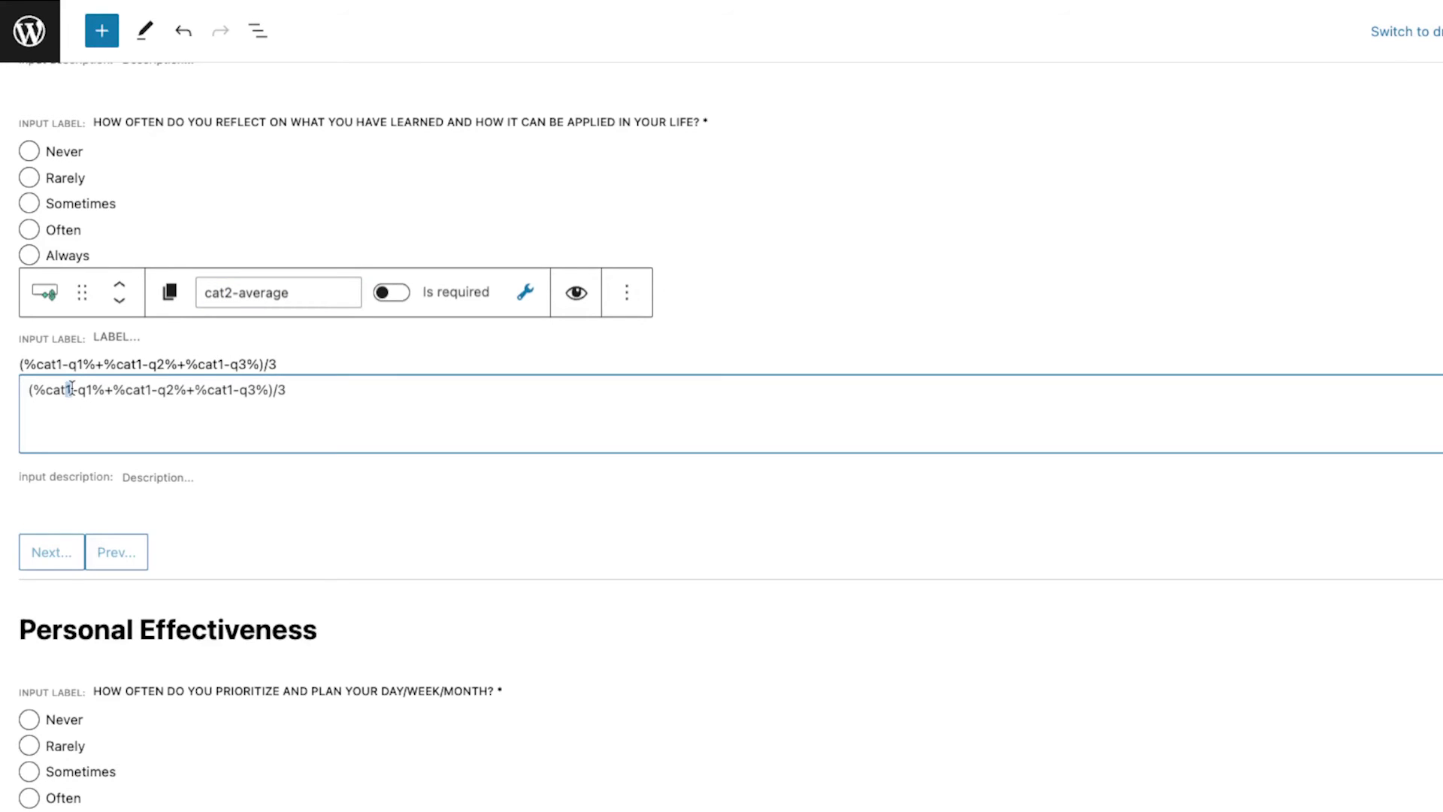
text(2)
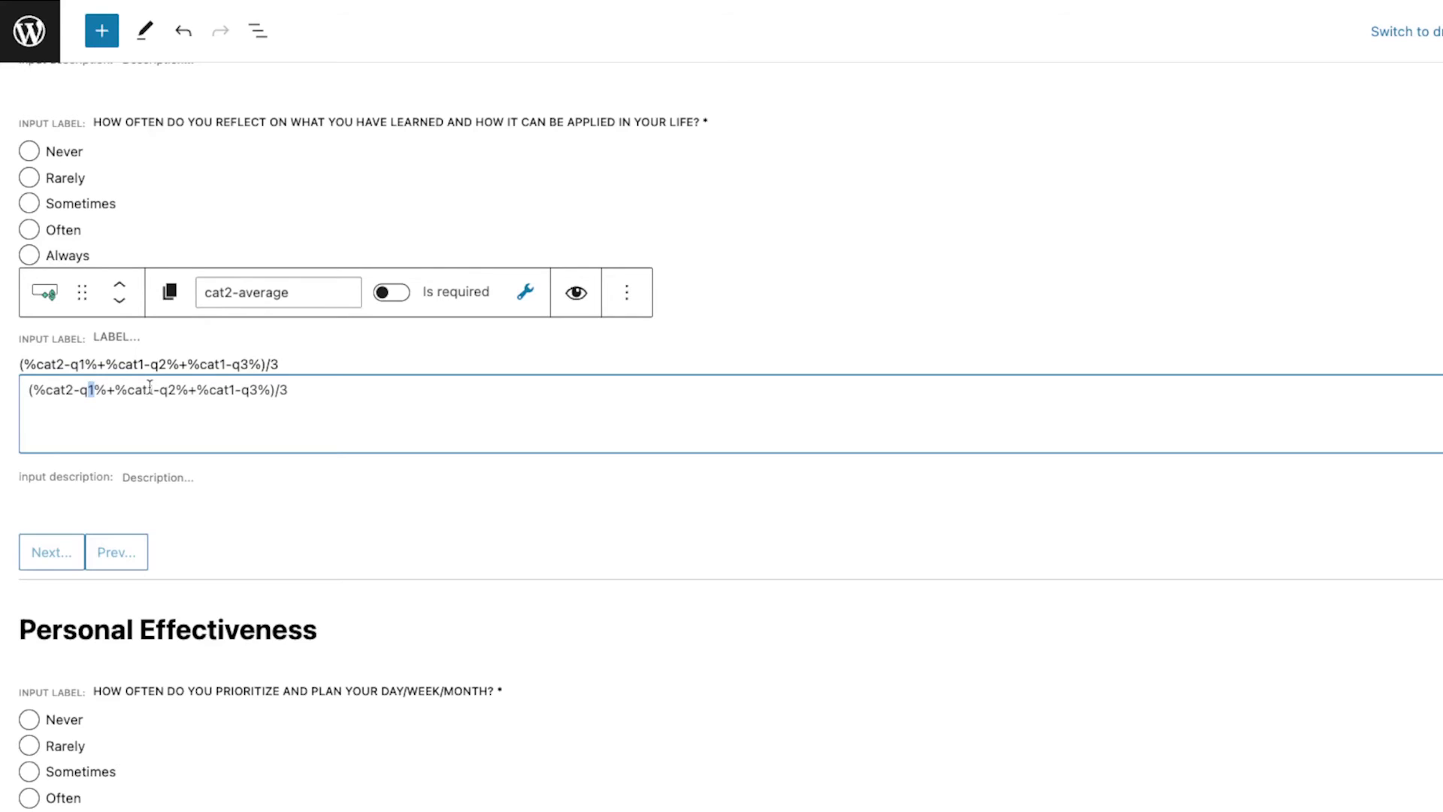
text(2)
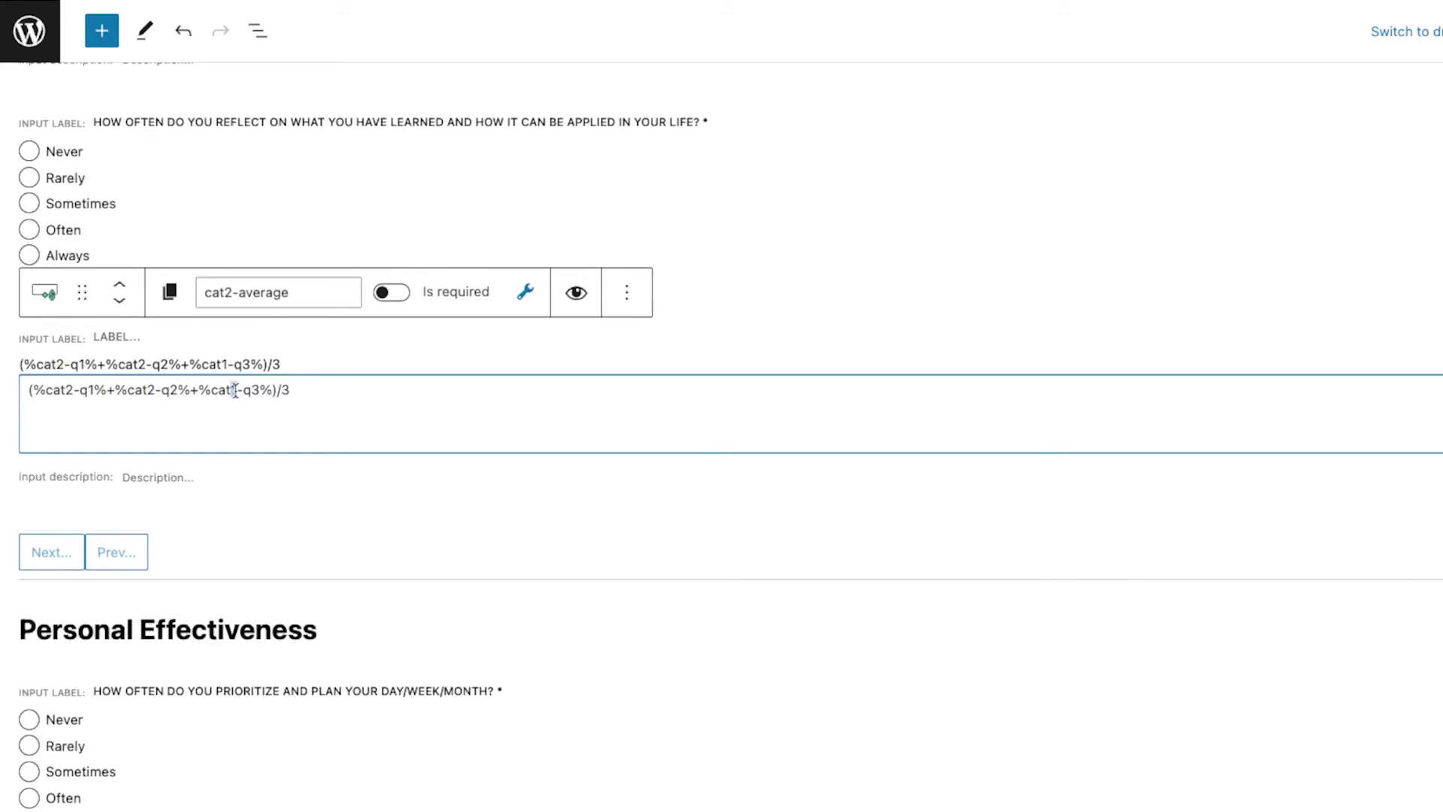
text(2)
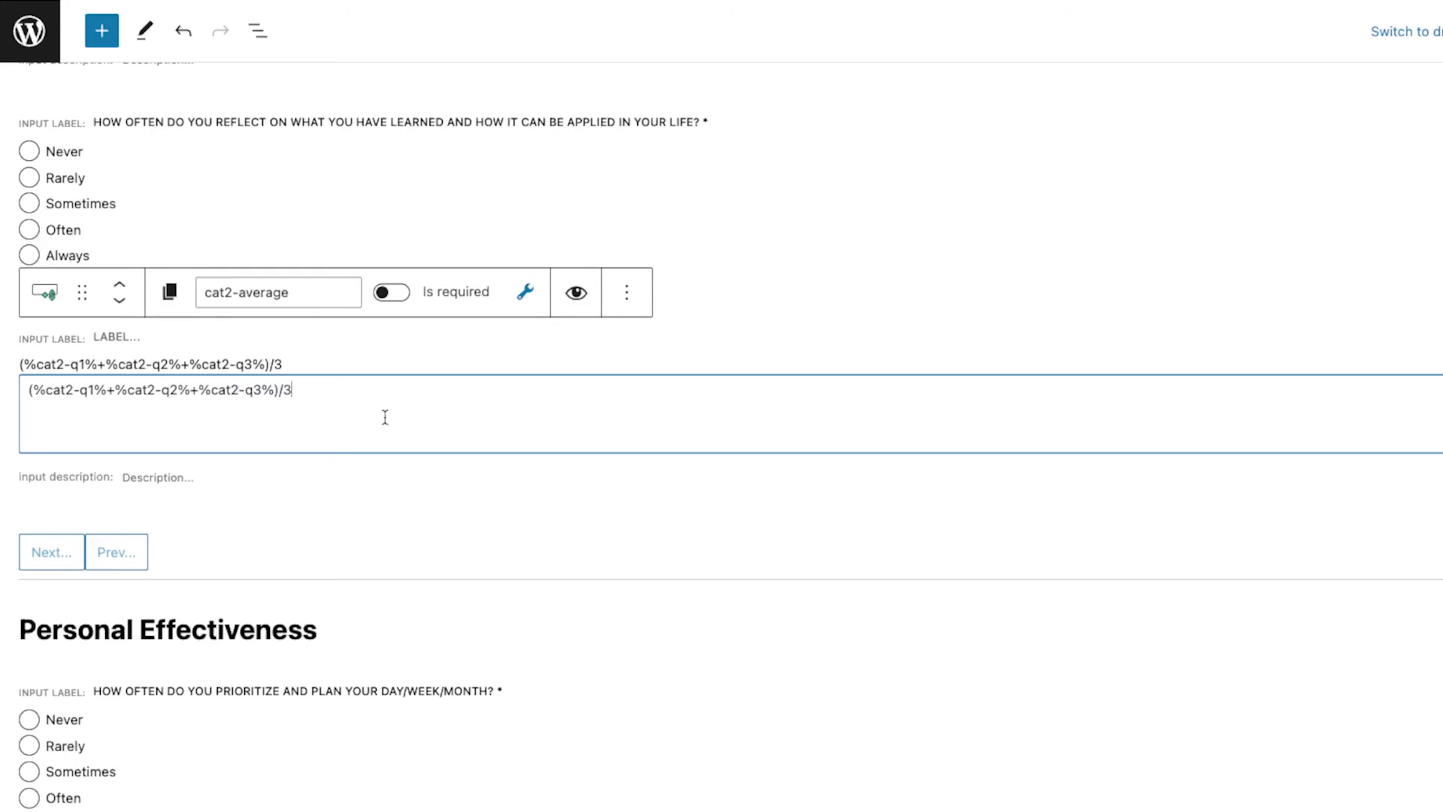
Duplicate it as cat3-average at the form's end with cat3 macros, then save.
click(628, 293)
click(672, 407)
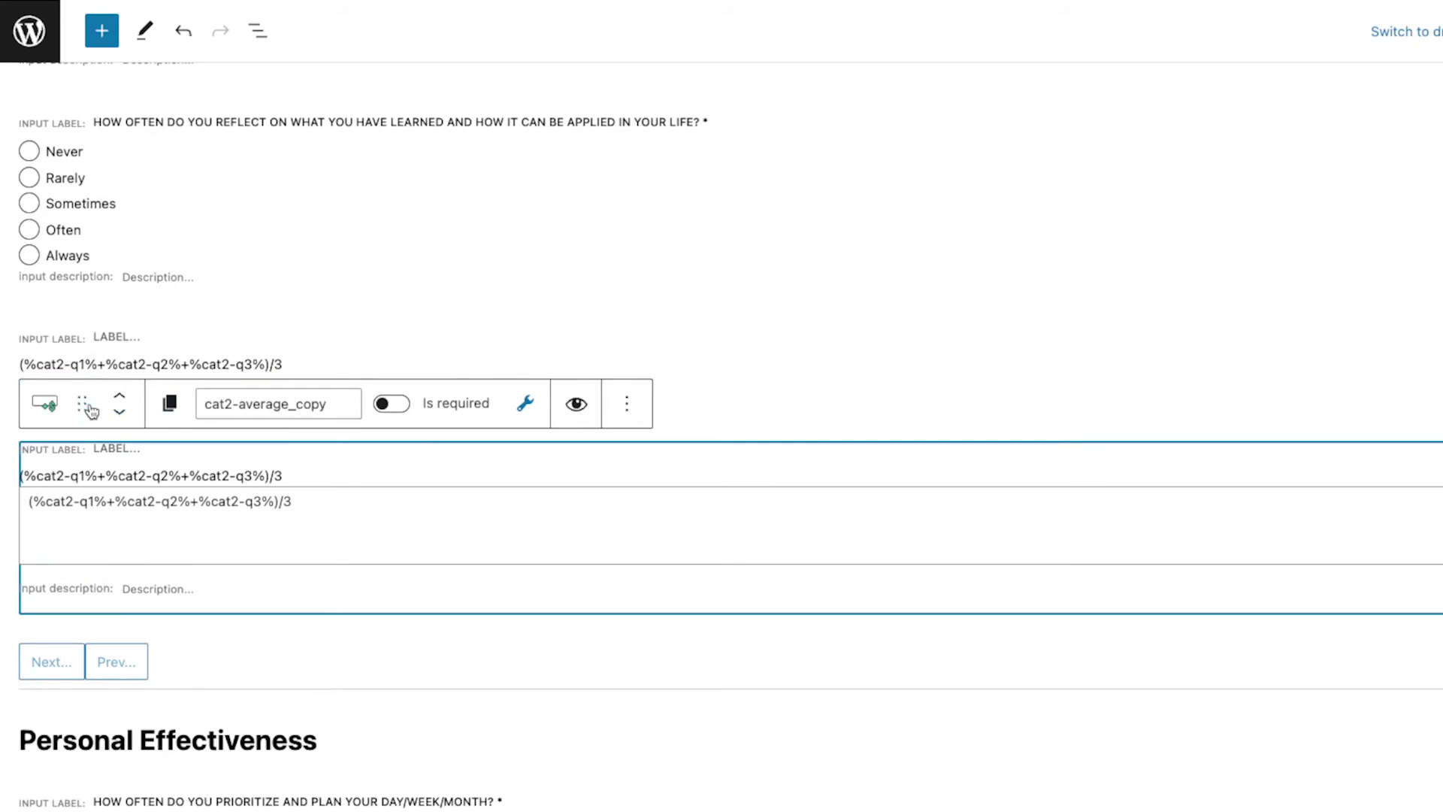
drag(82, 402, 103, 733)
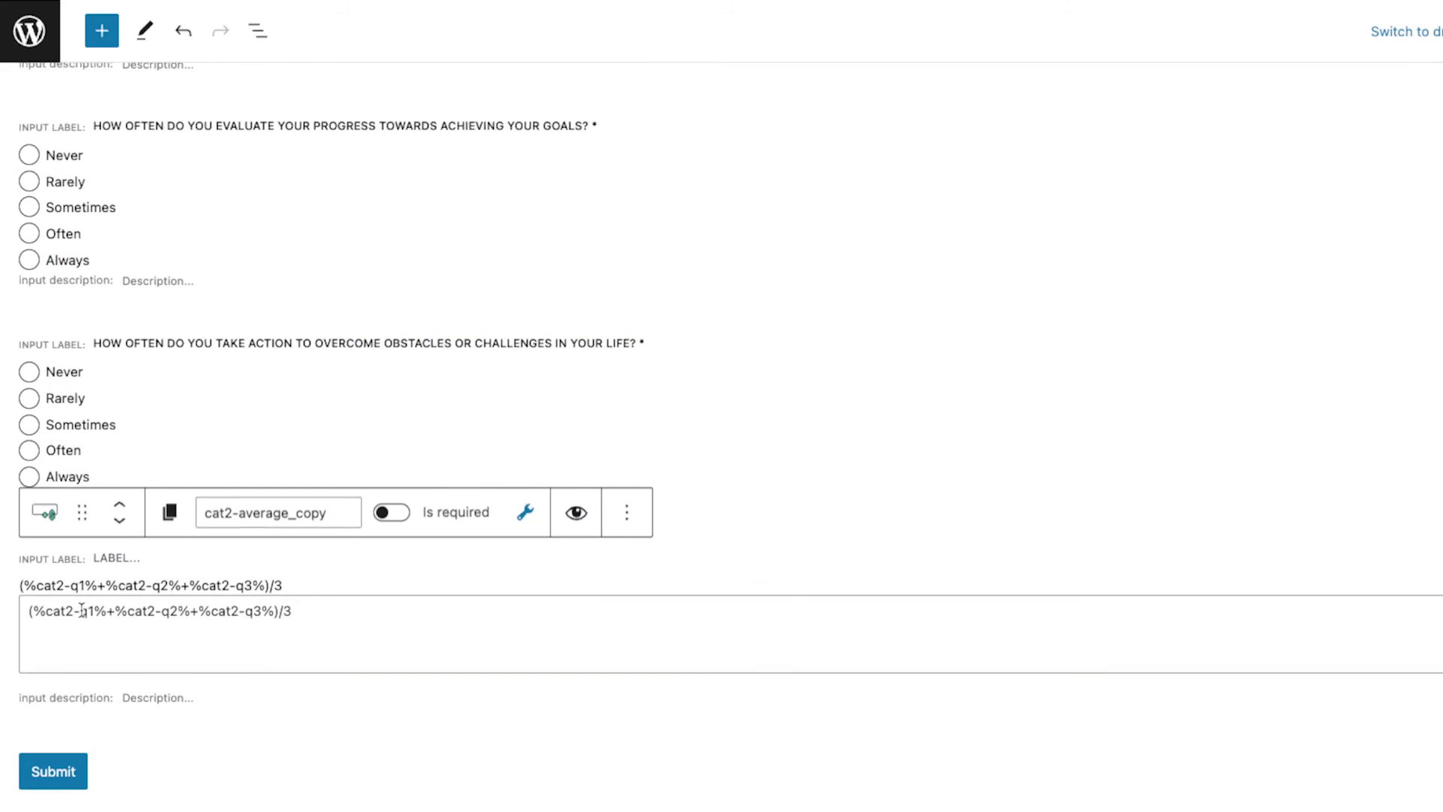
click(82, 611)
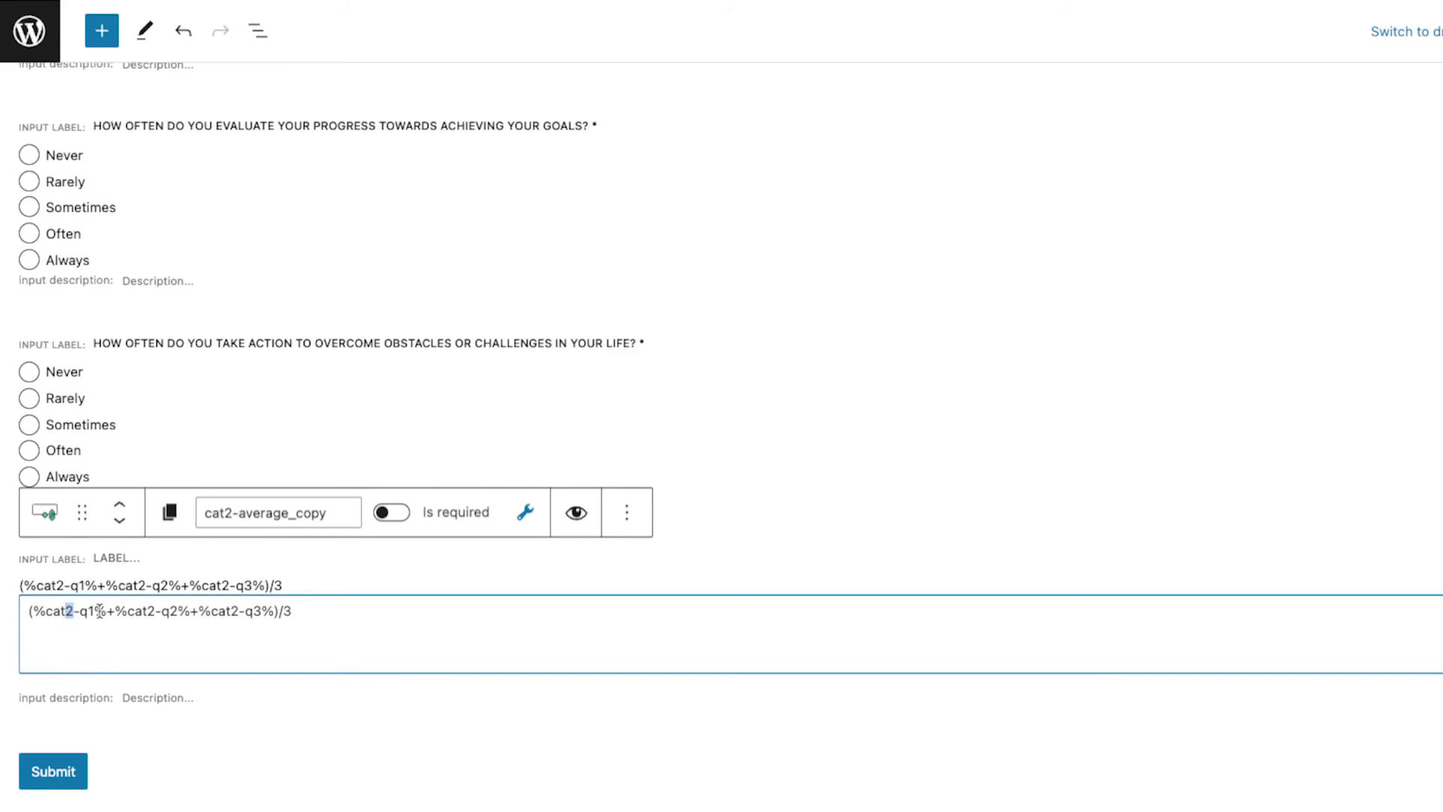
text(3)
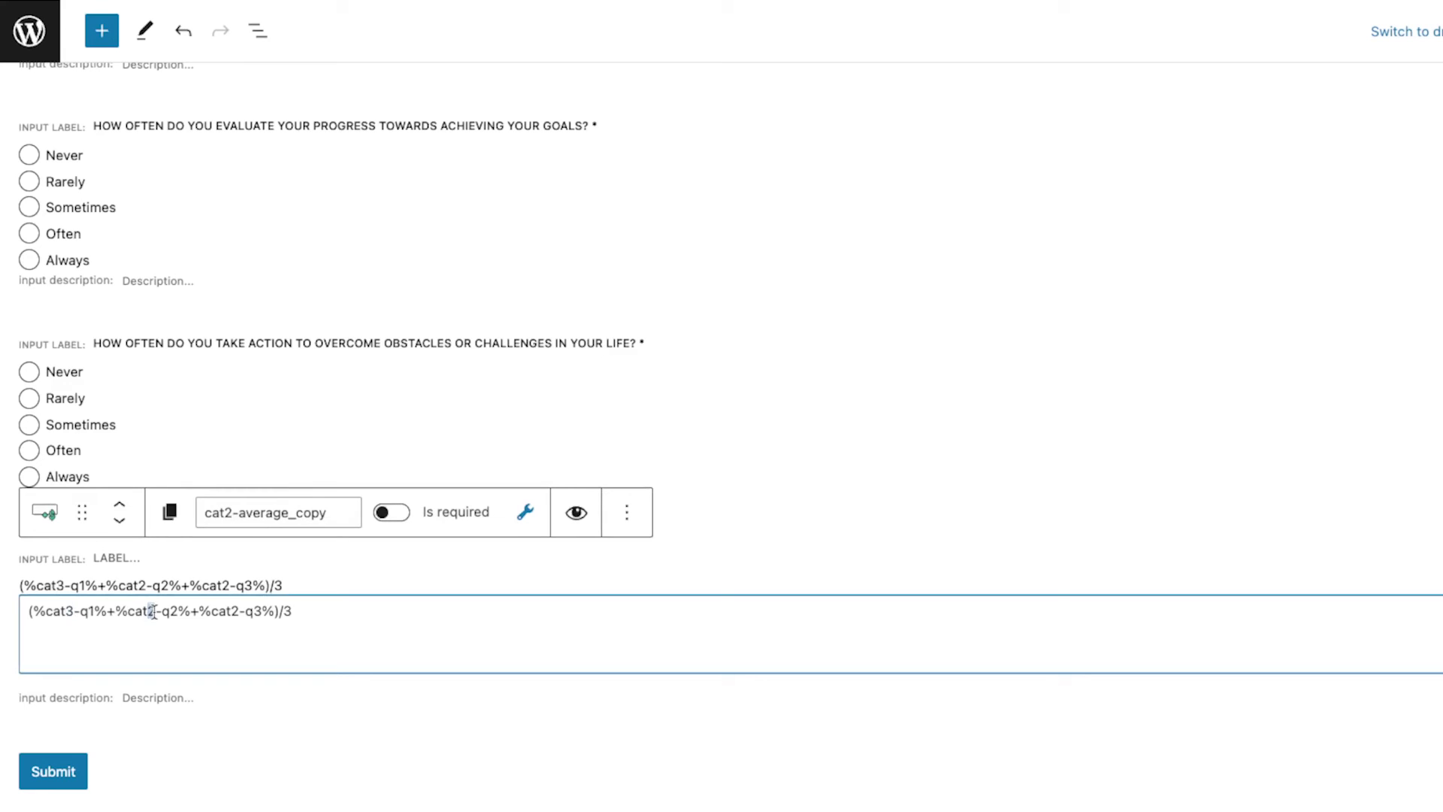
text(3)
text(3)
drag(224, 514, 332, 518)
text(3)
key(BackSpace)
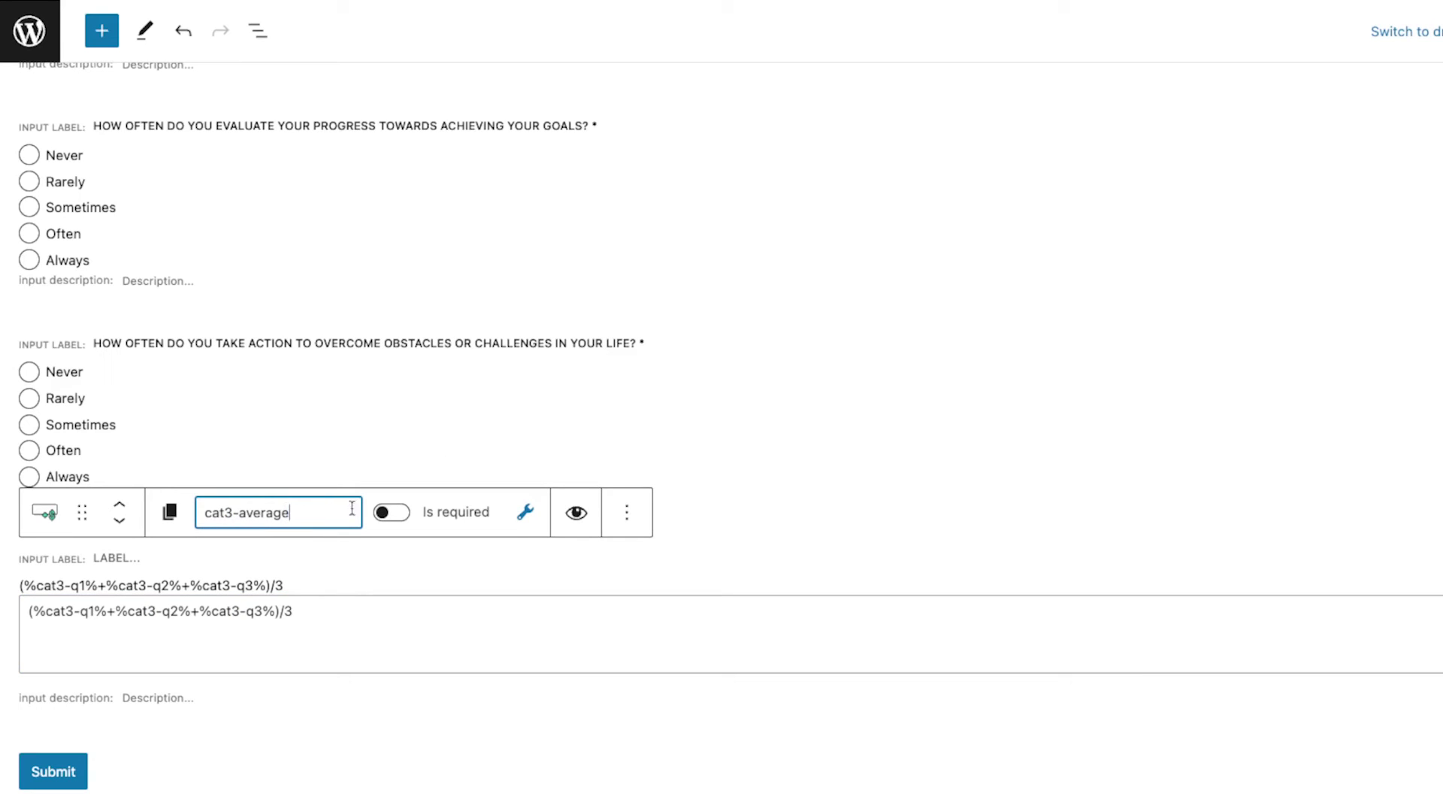
click(1202, 33)
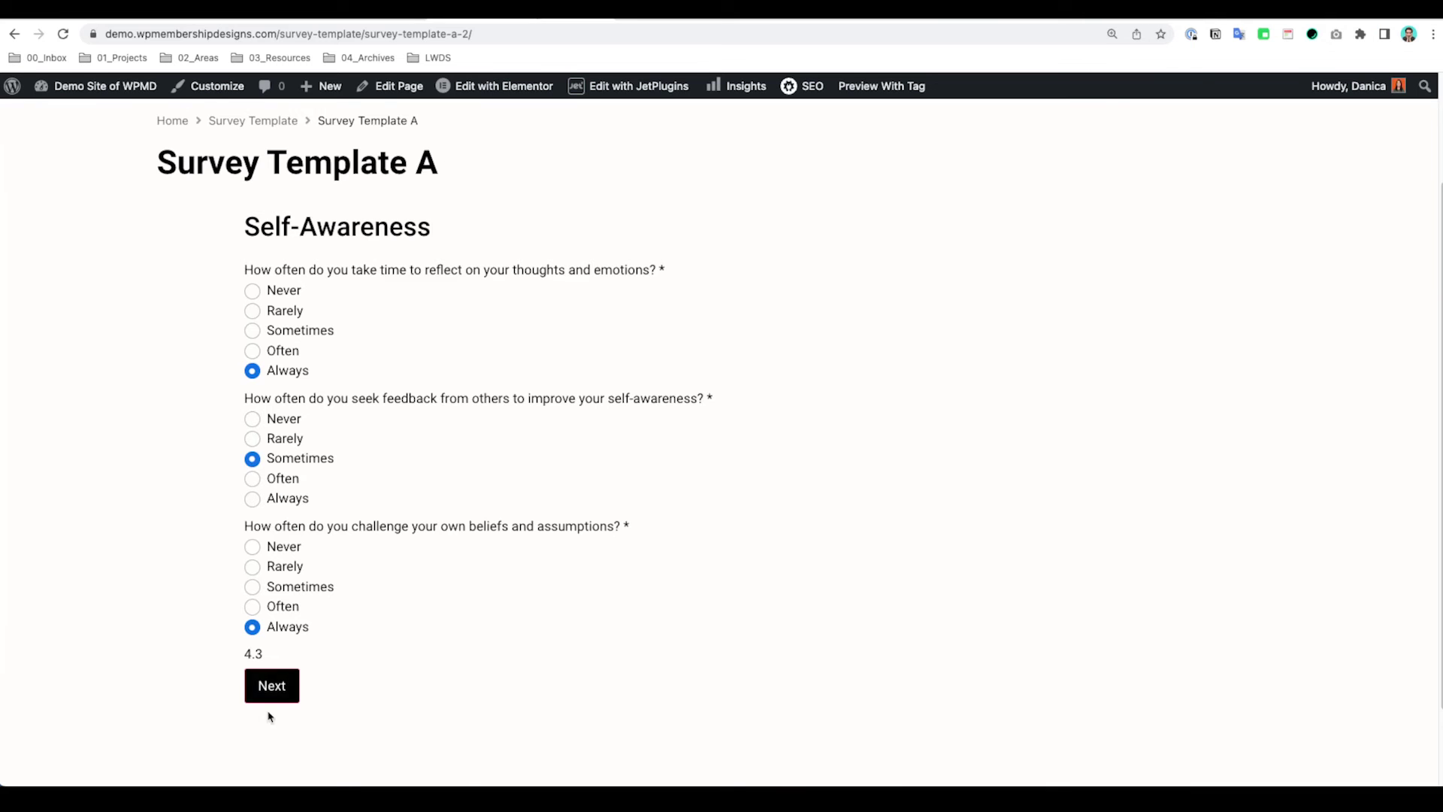
Reload the survey and answer Never, Always, Always on the Self-Awareness page.
click(275, 698)
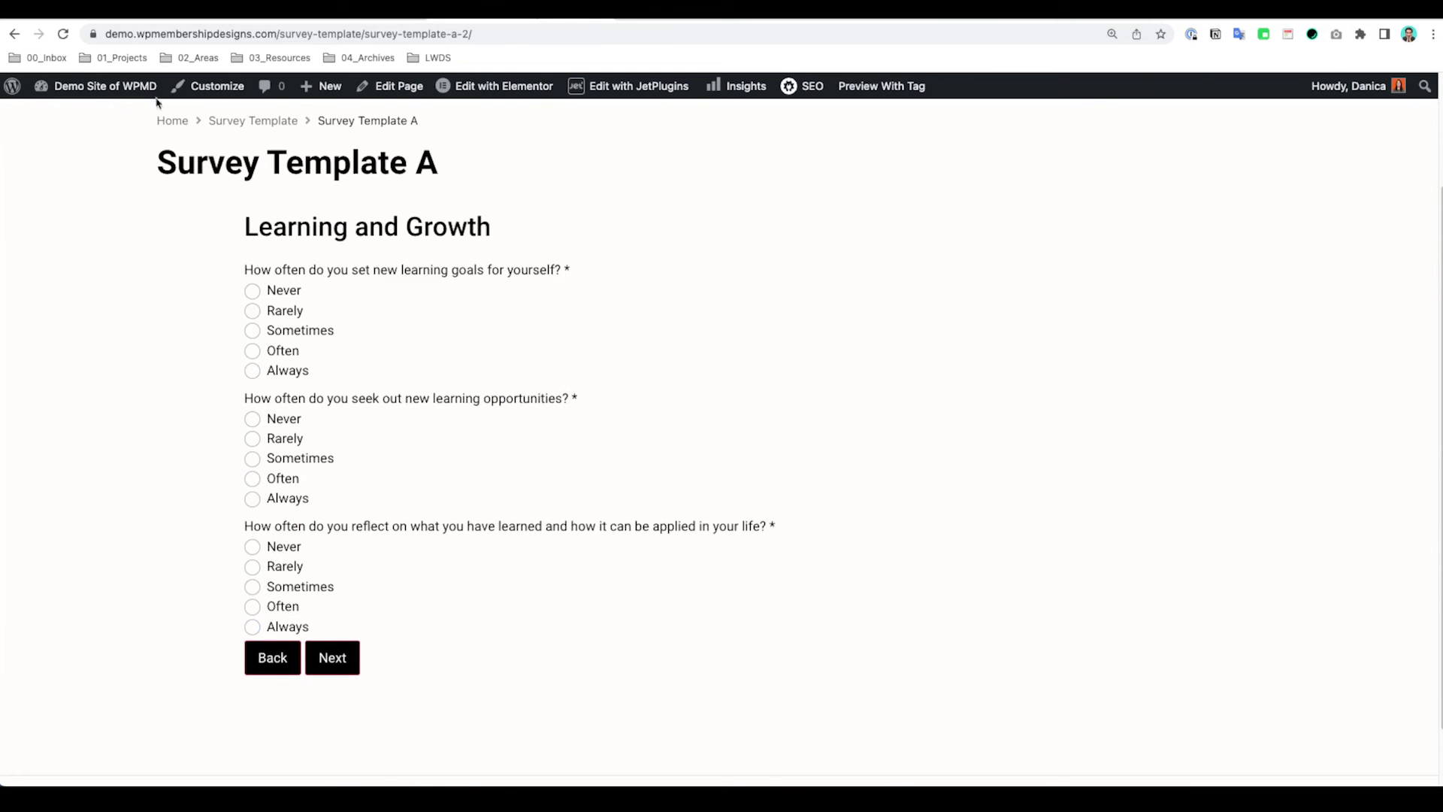
click(63, 34)
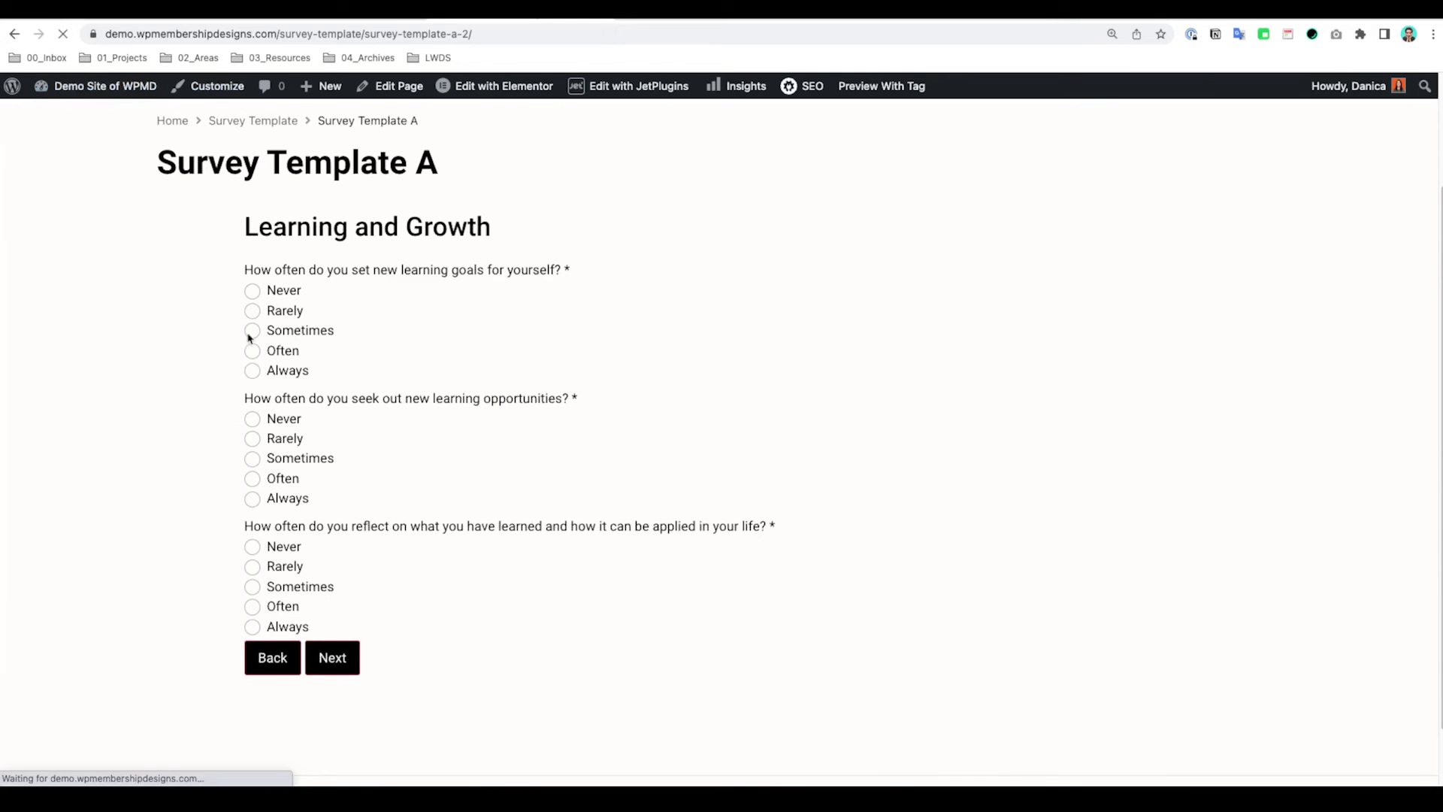
click(272, 292)
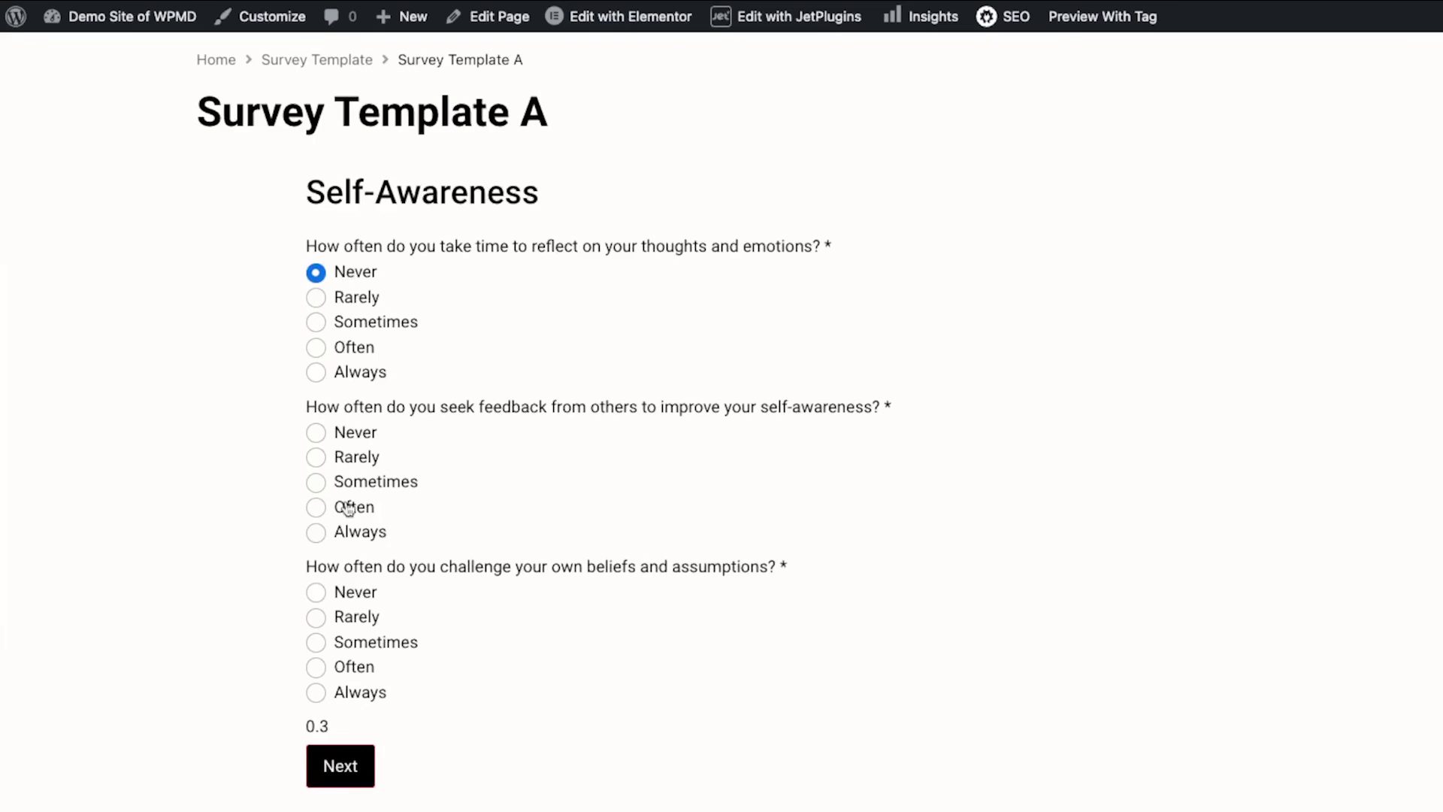
click(287, 498)
click(345, 693)
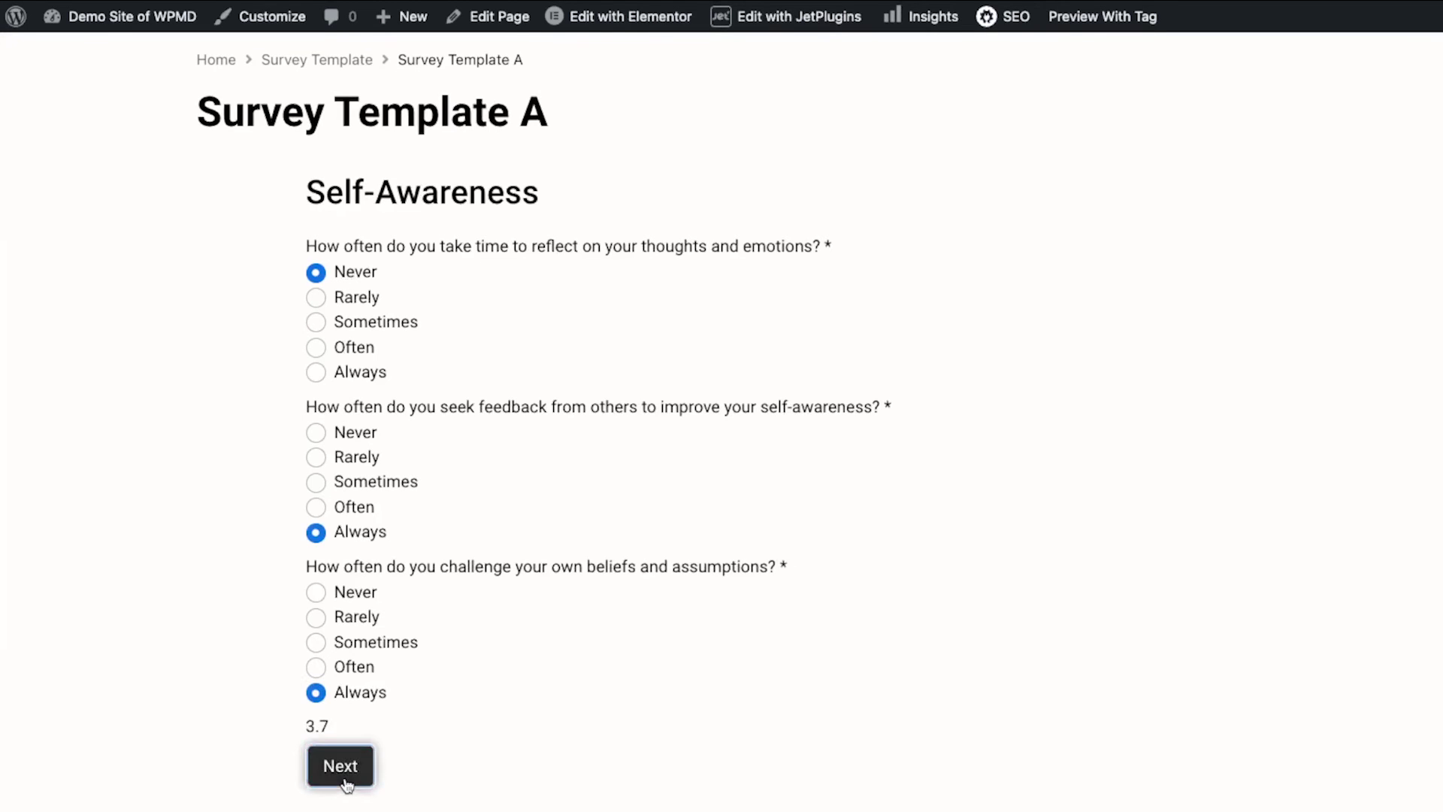
click(340, 771)
Answer Often, Sometimes and Sometimes to the Learning and Growth questions.
click(349, 350)
click(361, 487)
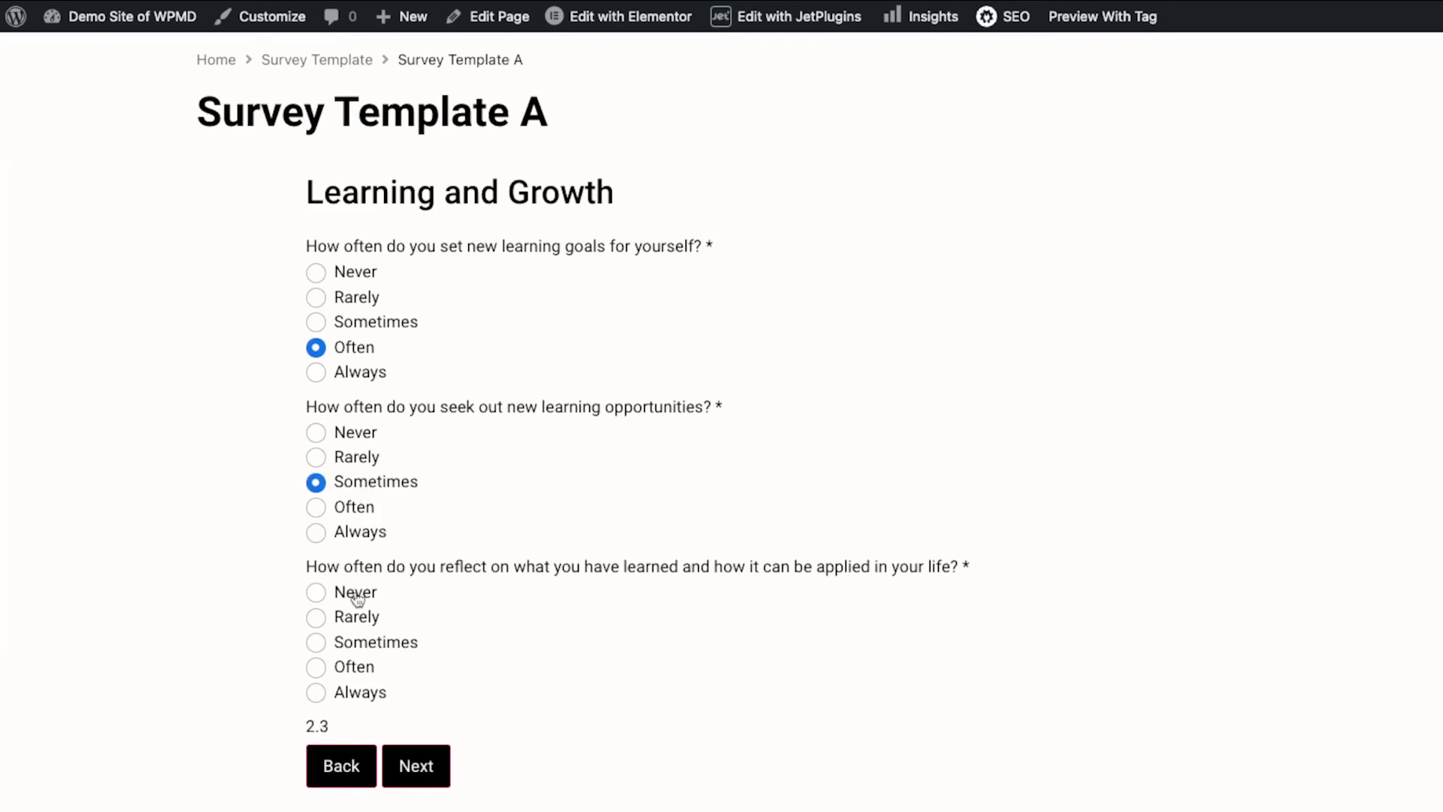
click(357, 639)
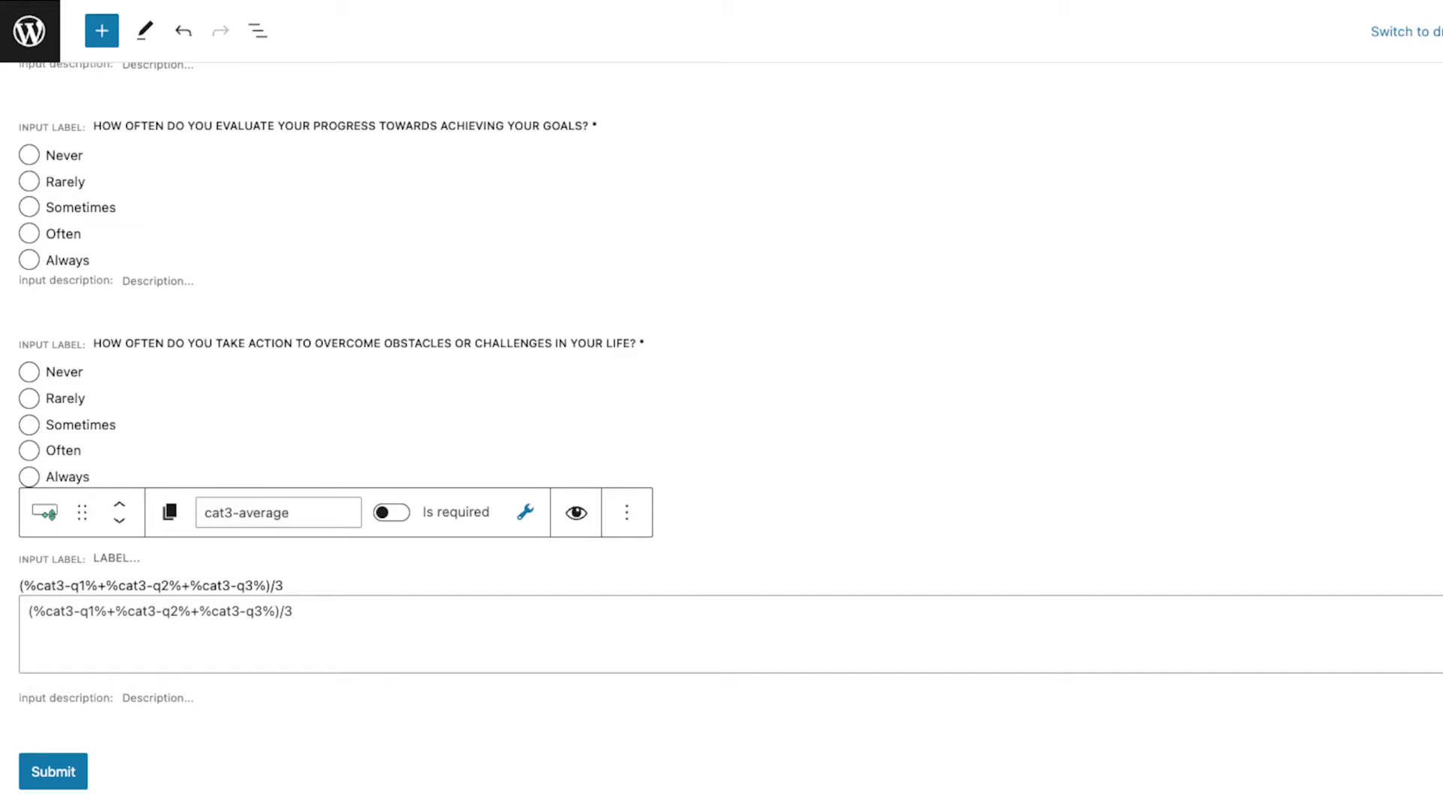
Duplicate the cat3-average field and rename the copy overall-average.
click(182, 601)
drag(371, 628, 28, 610)
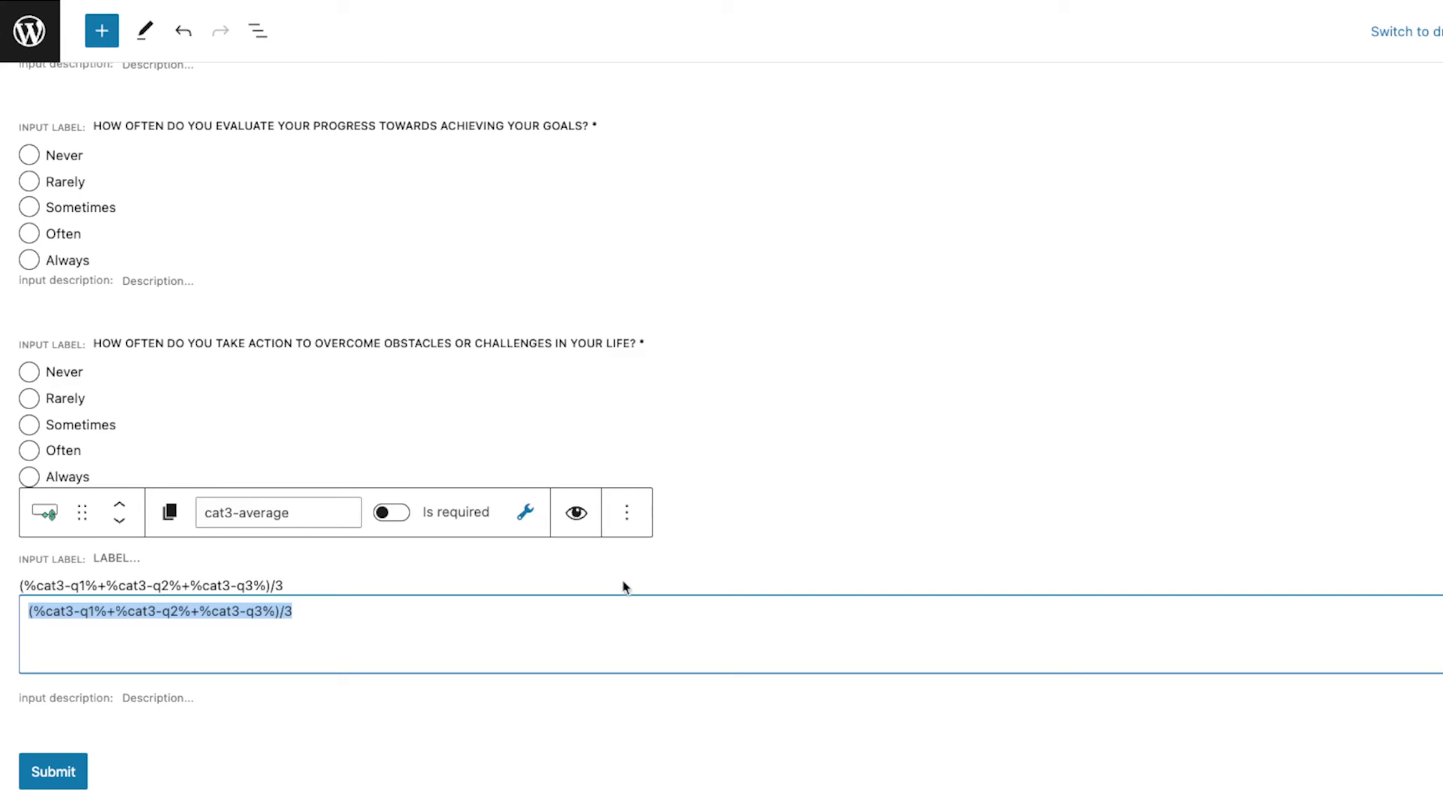
click(627, 512)
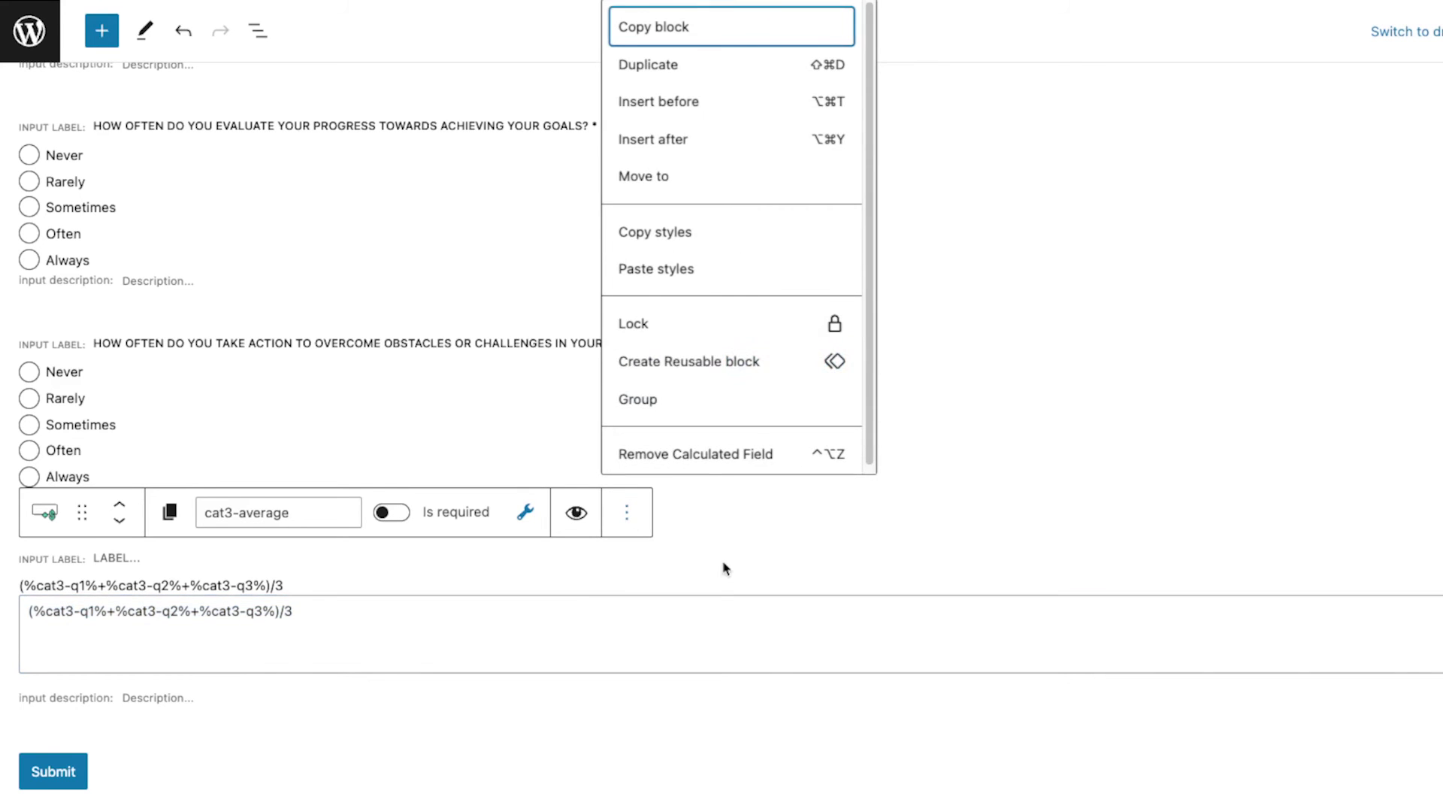
click(712, 67)
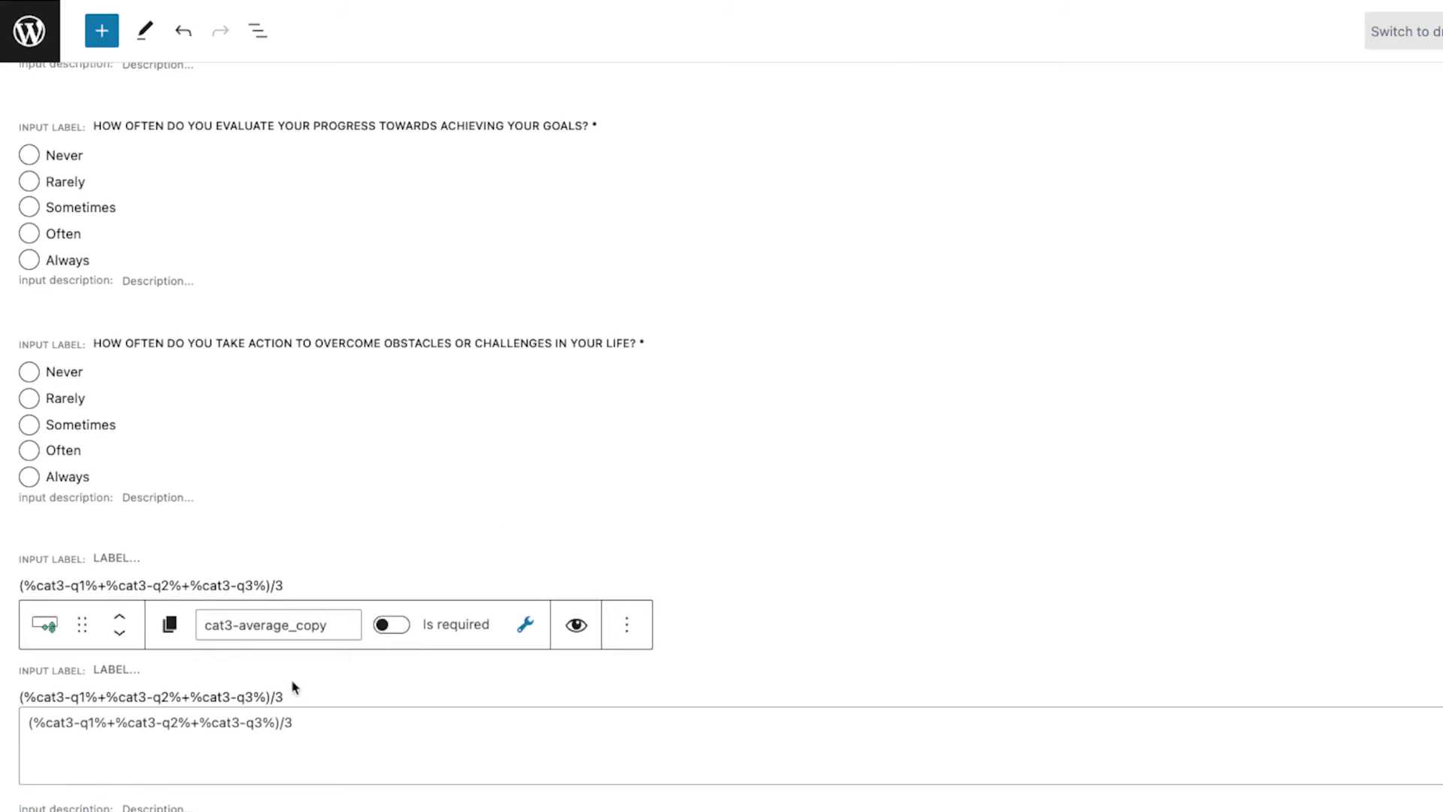
click(237, 625)
key(ctrl+a)
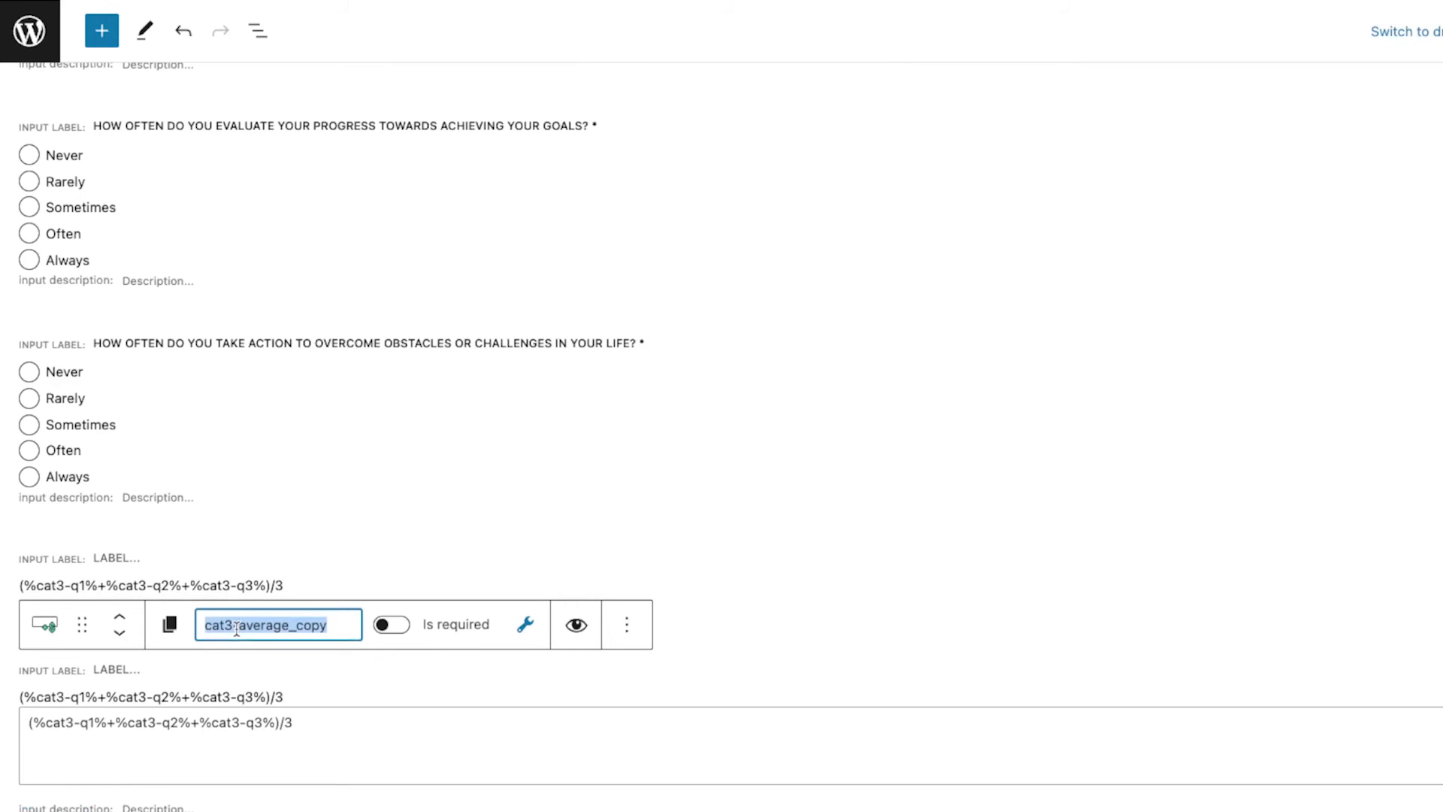
text(overall)
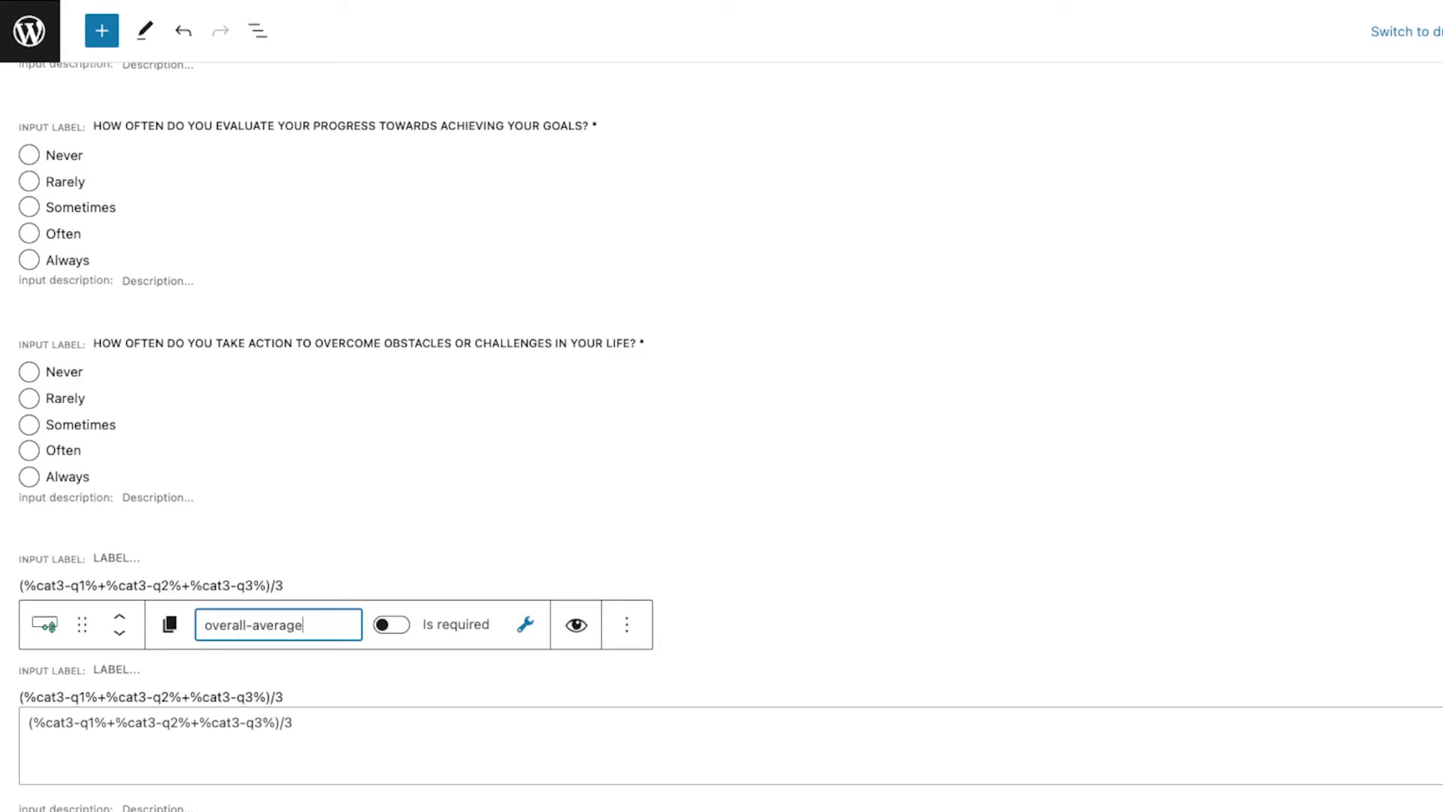
Clear the copied formula and start it with %cat1-average%+.
click(297, 720)
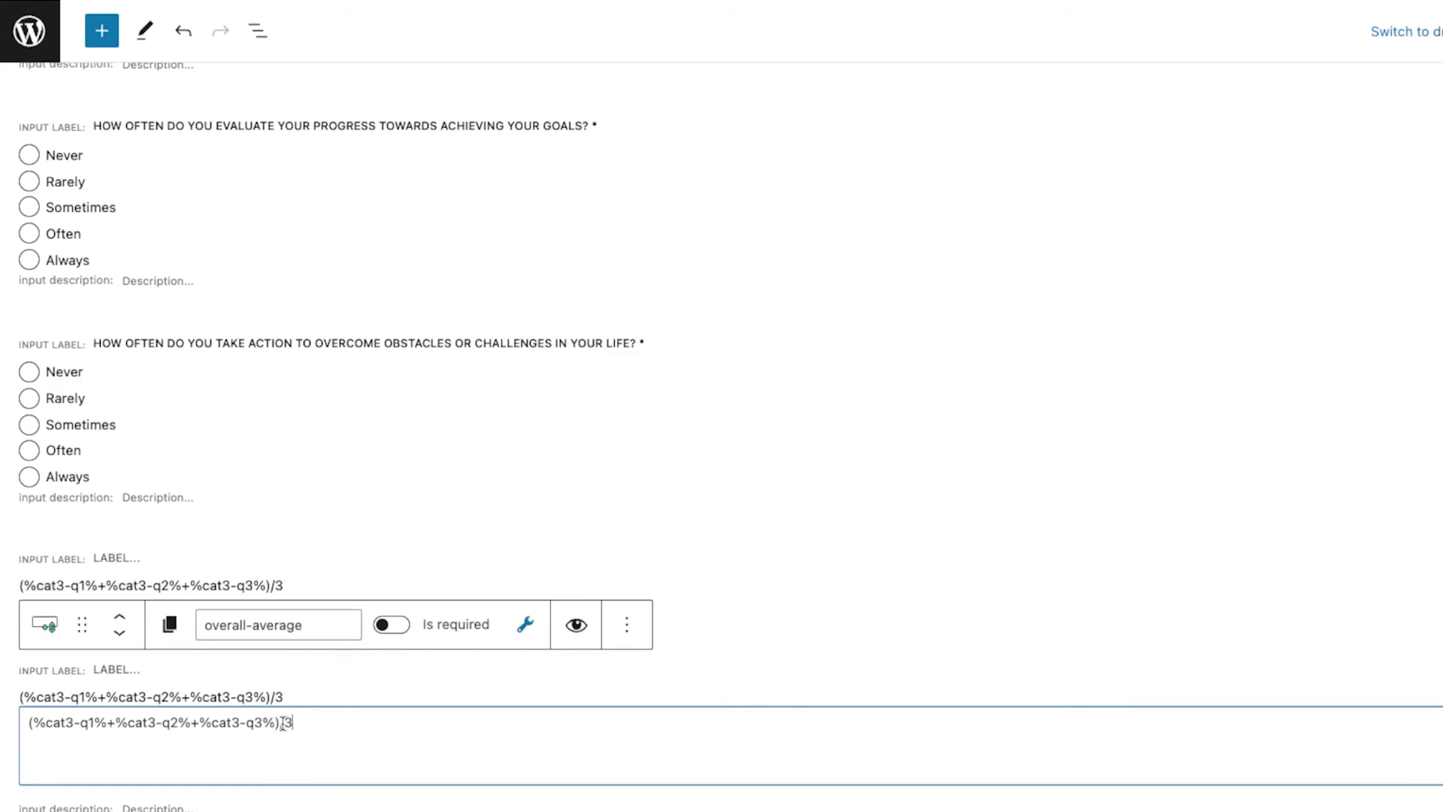
key(ctrl+a)
key(BackSpace)
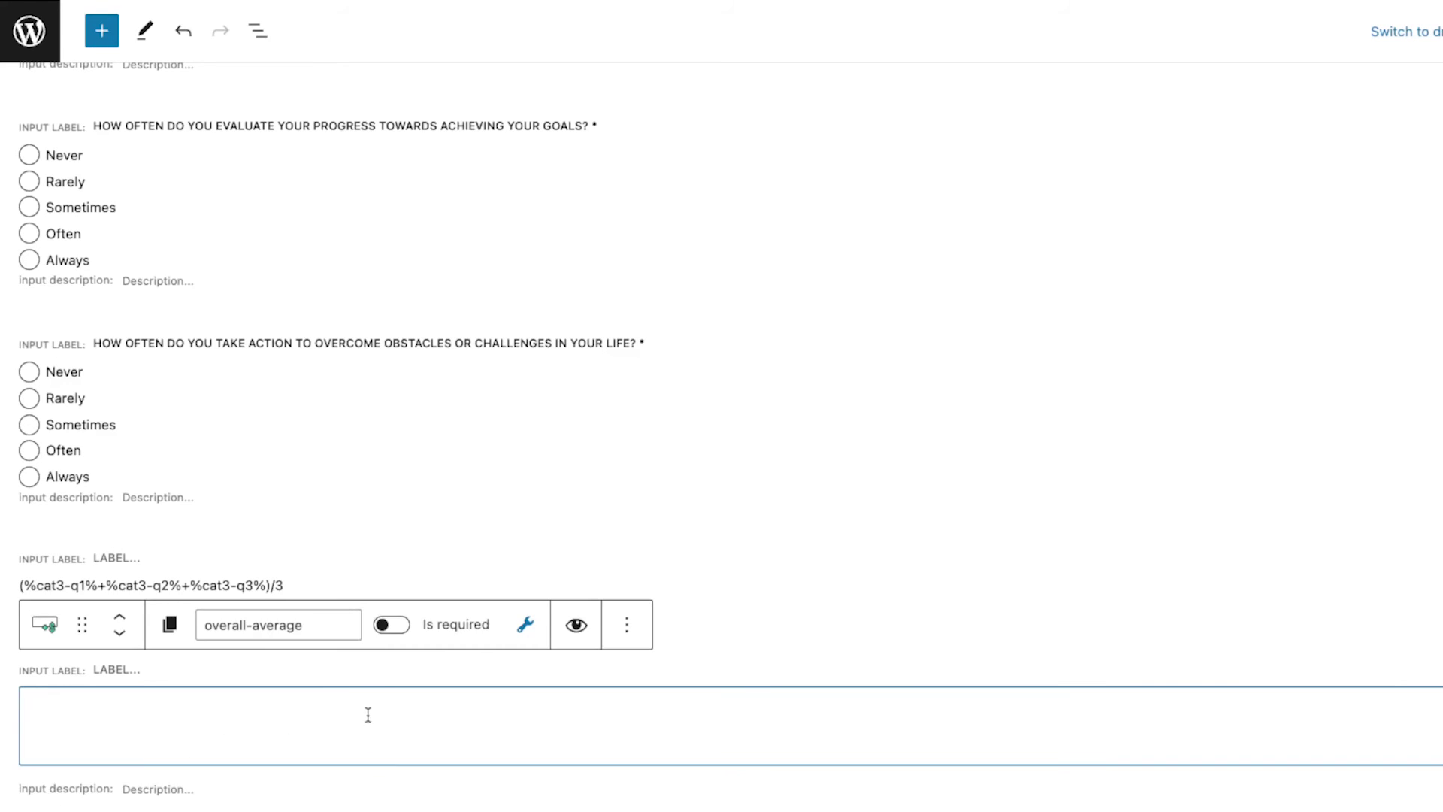
click(526, 627)
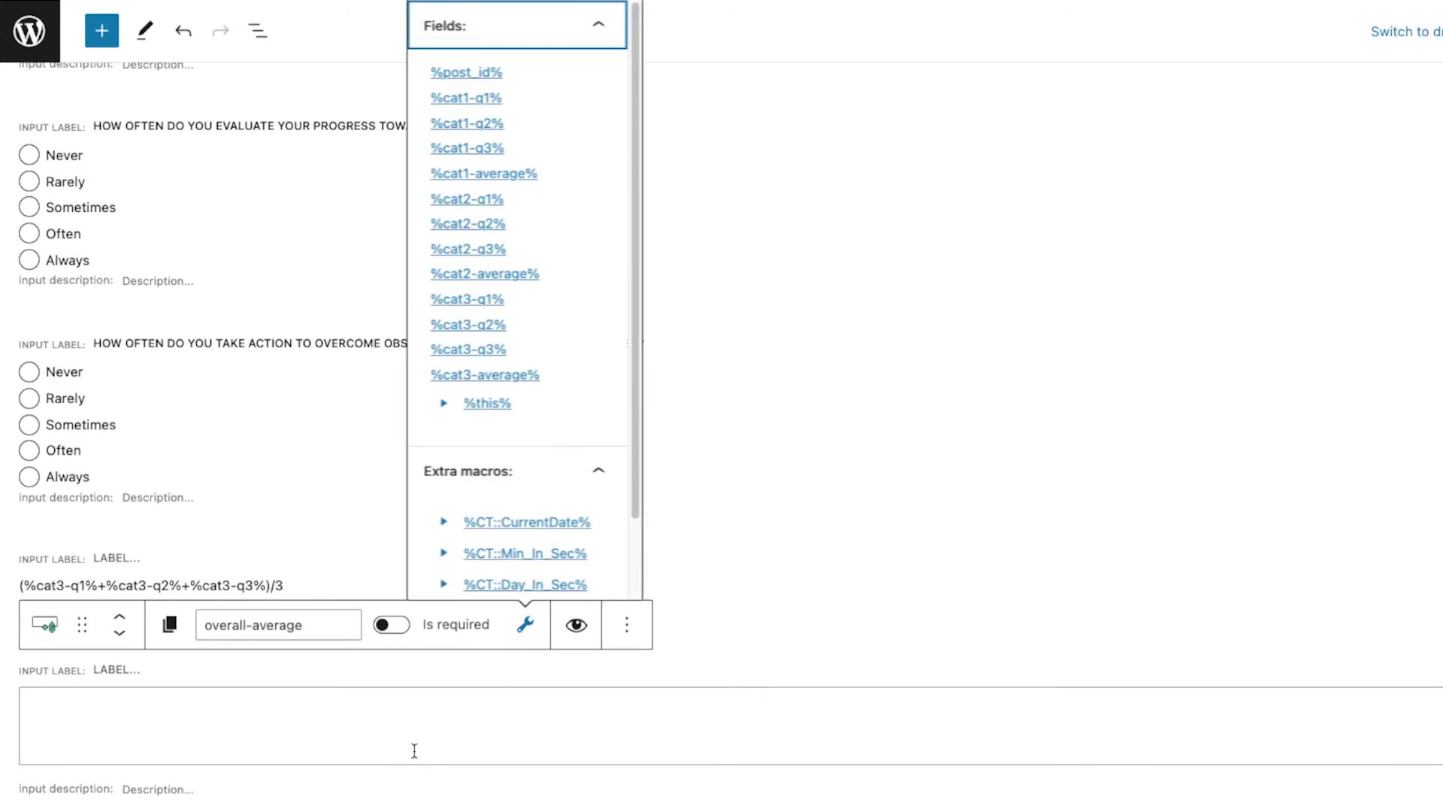
click(509, 178)
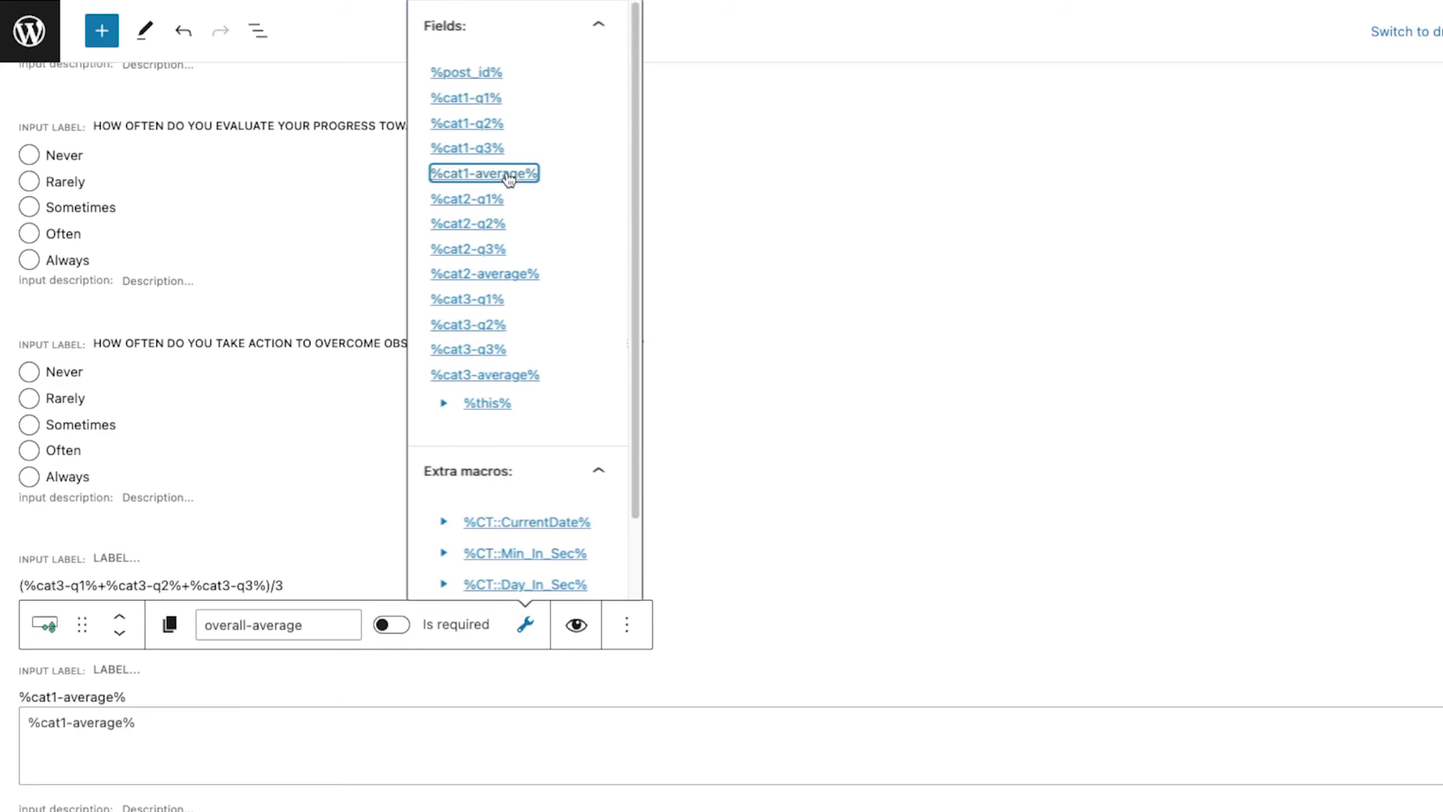
click(325, 734)
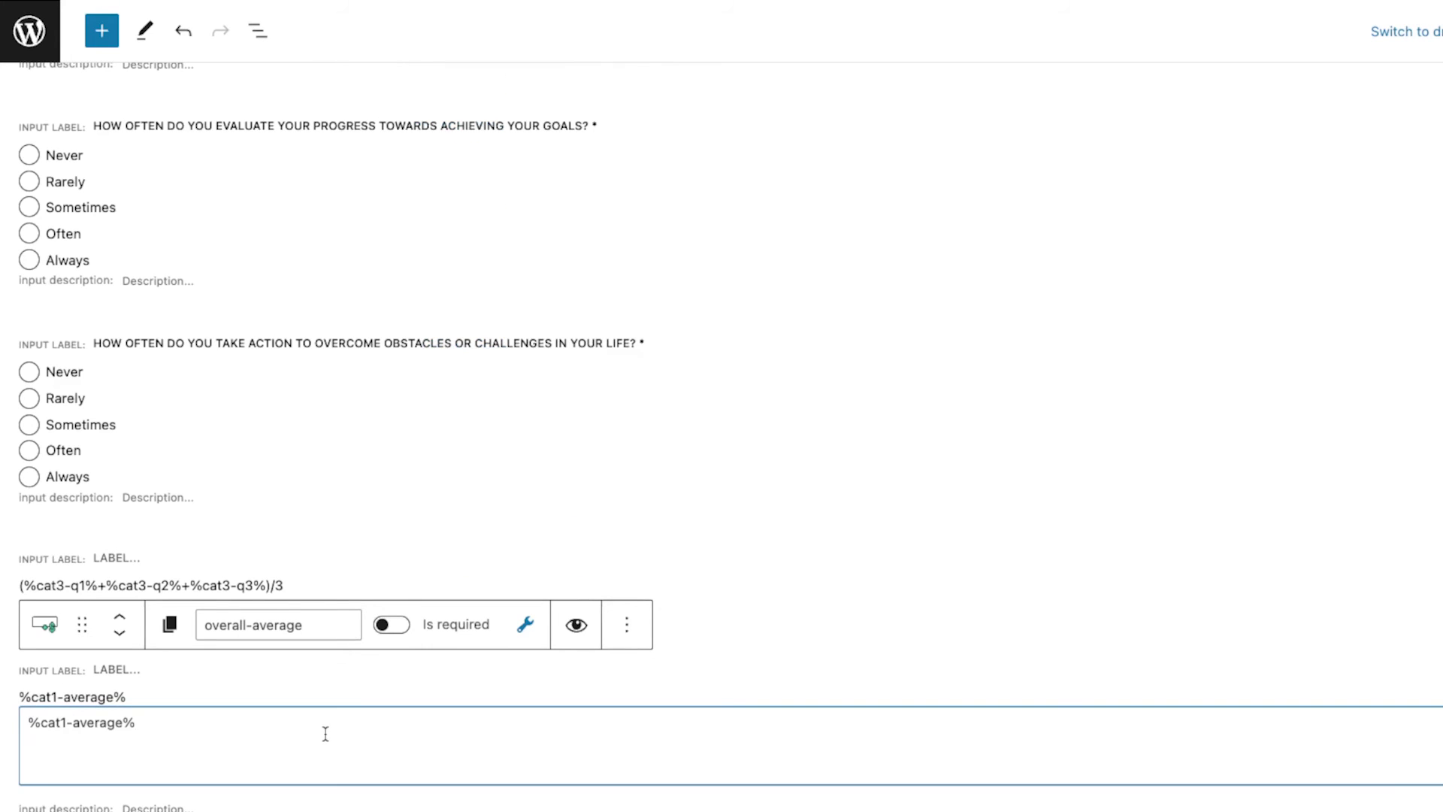
text(+)
Add %cat2-average%+%cat3-average% and wrap the sum in parentheses.
click(528, 635)
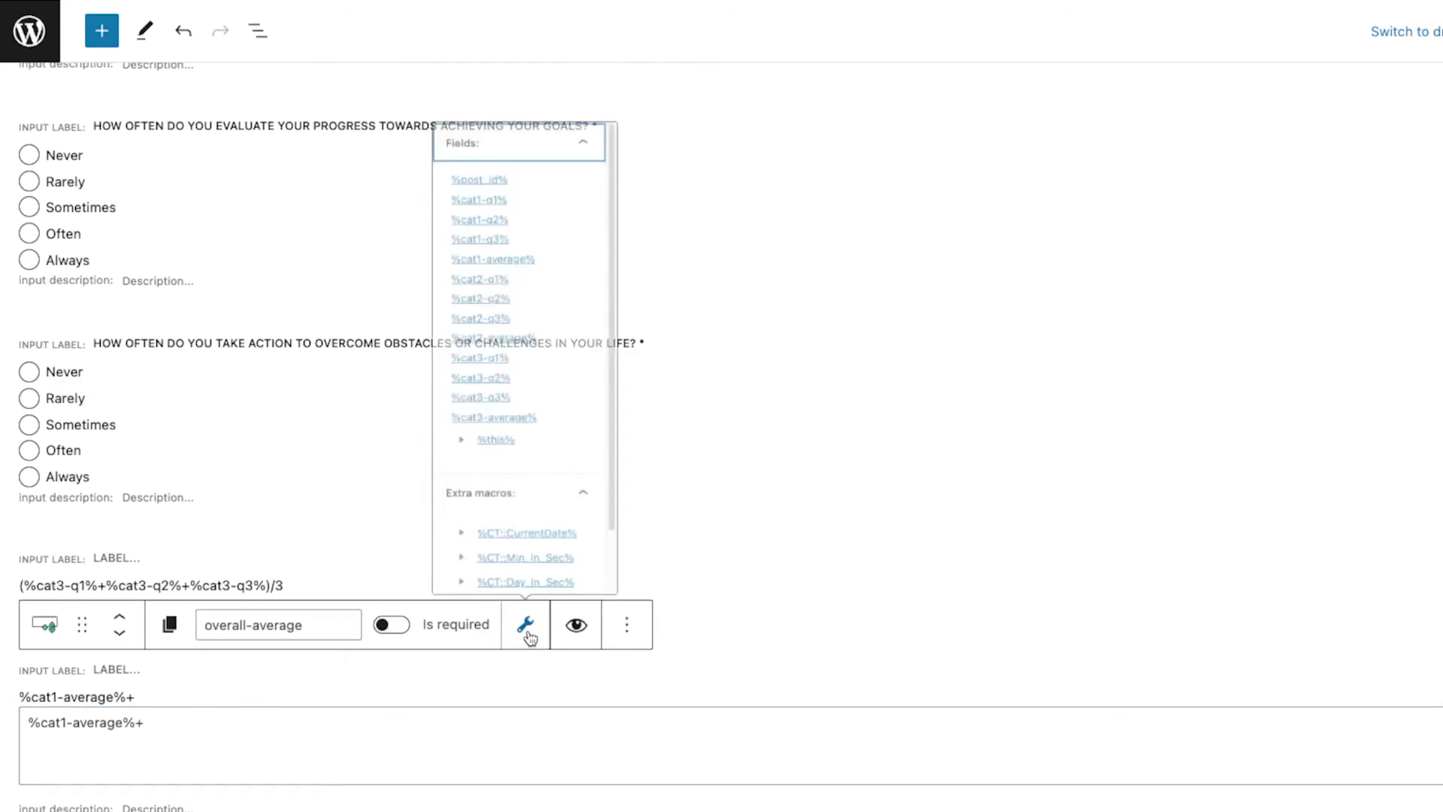
click(520, 277)
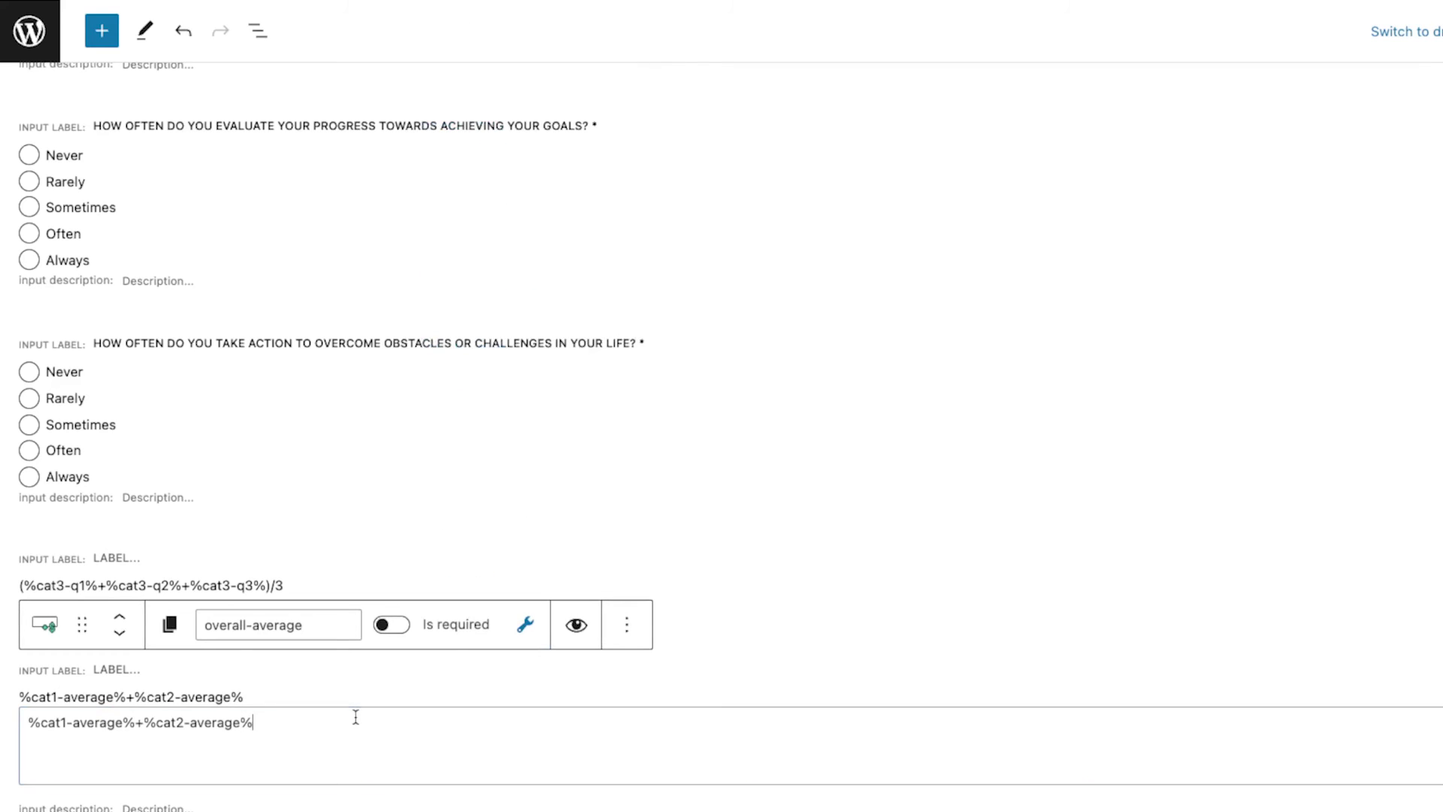
text(+)
click(524, 626)
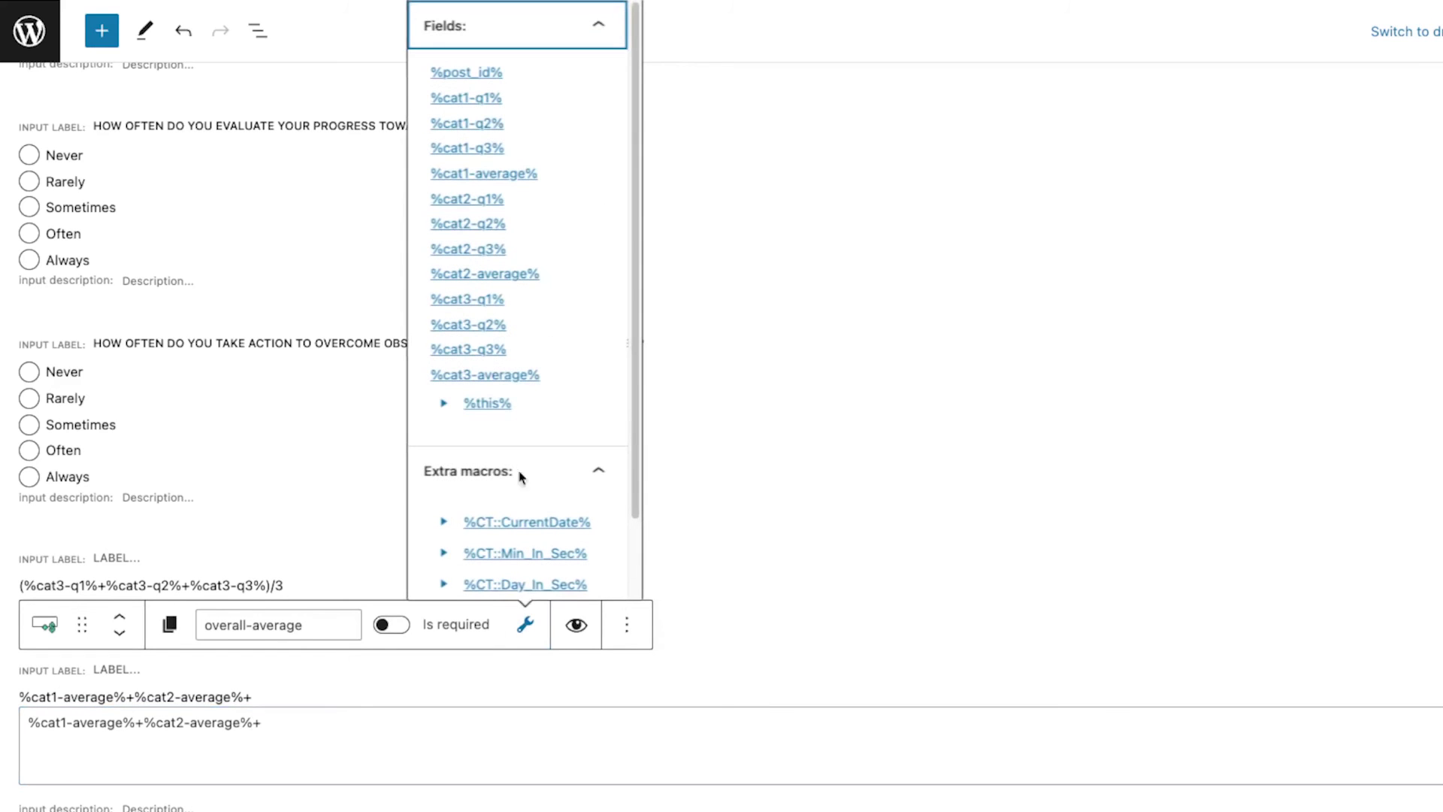
click(514, 381)
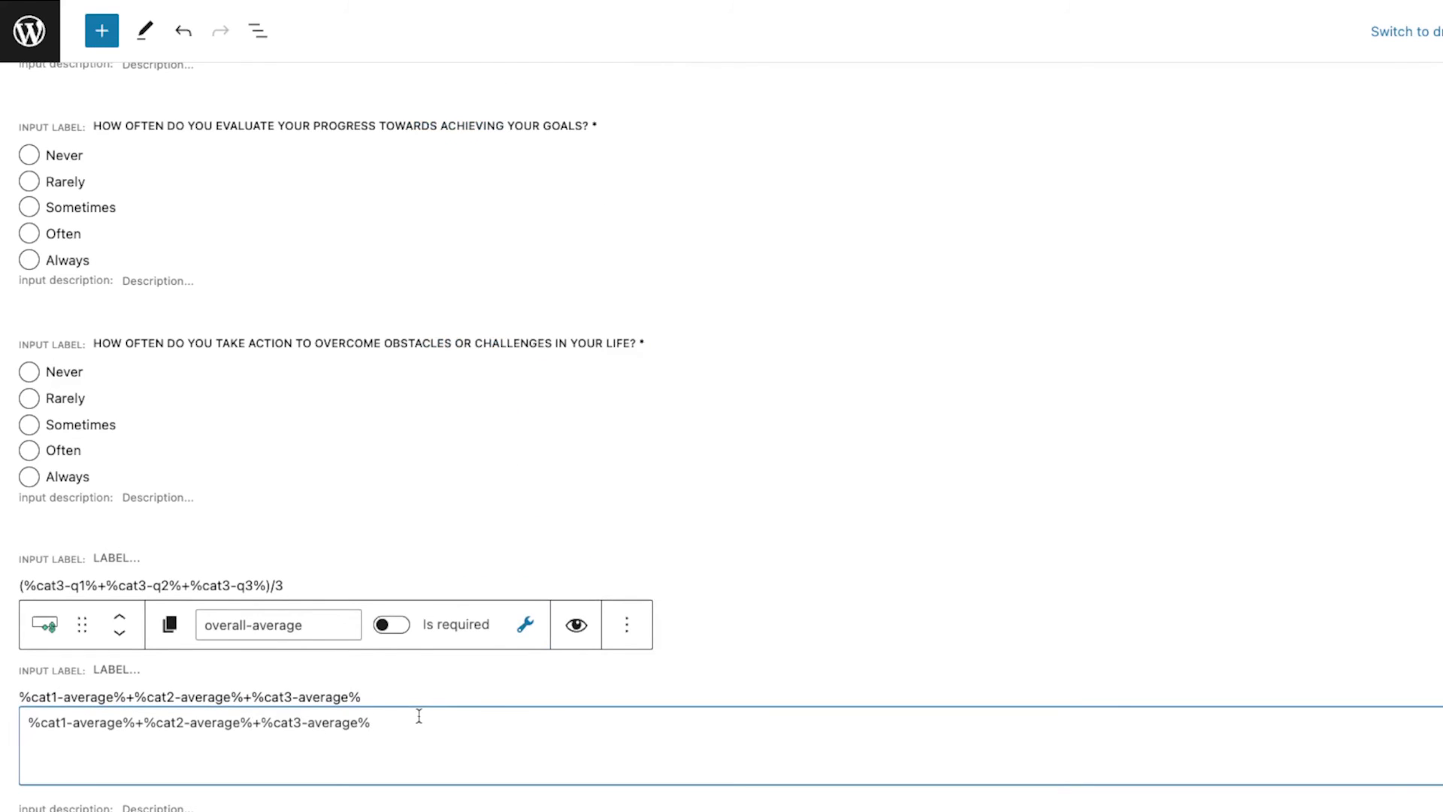
text())
click(24, 726)
text(()
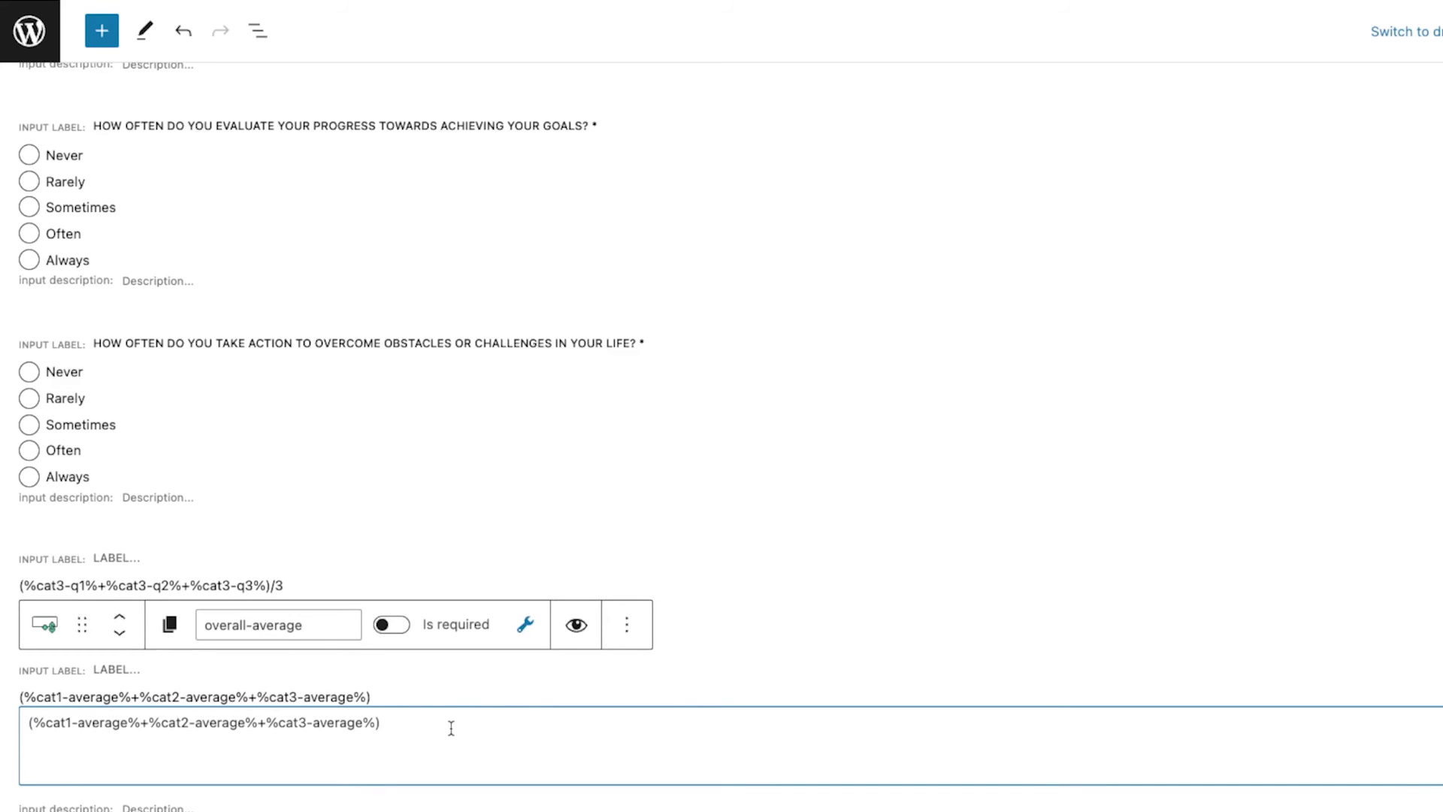
text(/3)
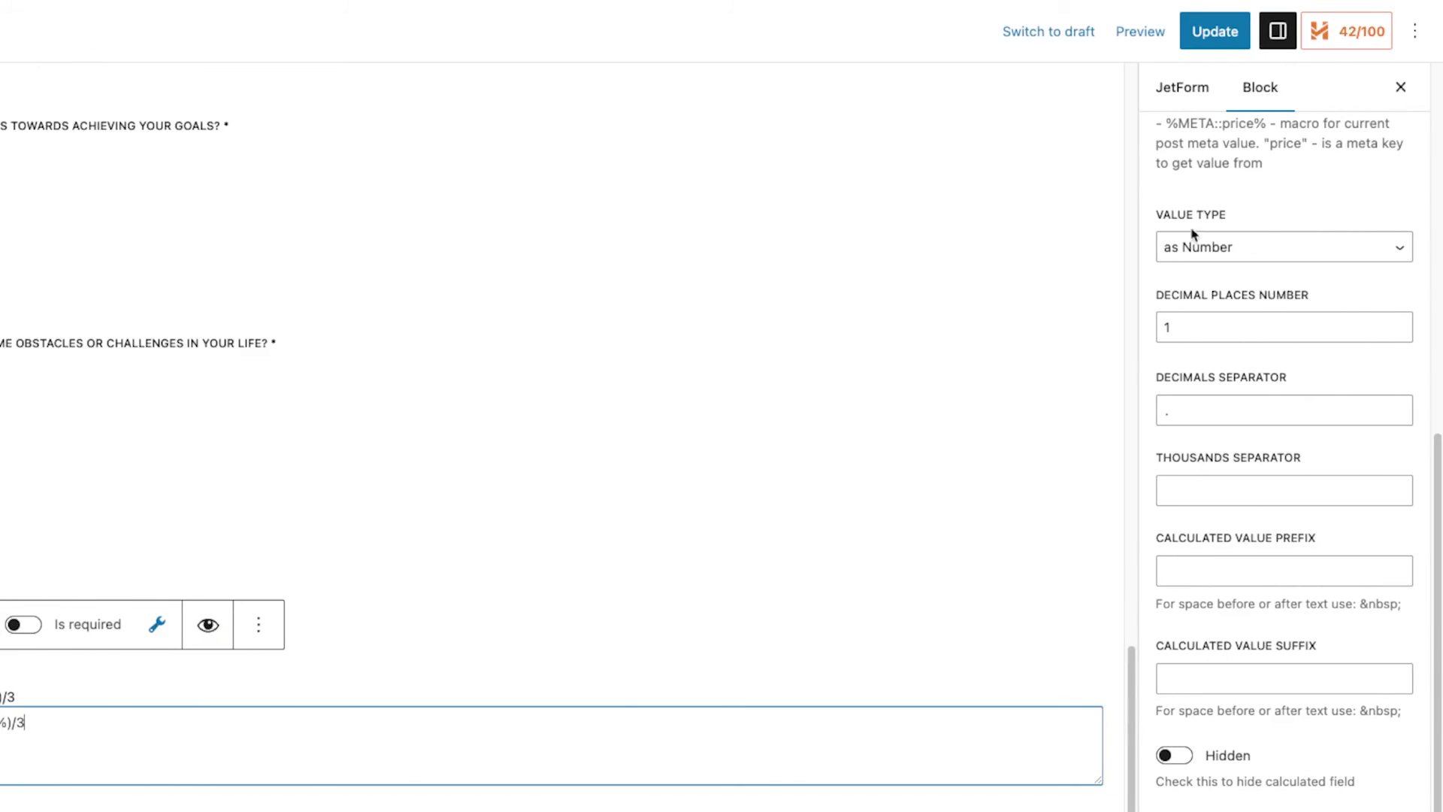
Save the form, reload the survey and answer the Self-Awareness questions Always, Often, Sometimes.
click(1210, 30)
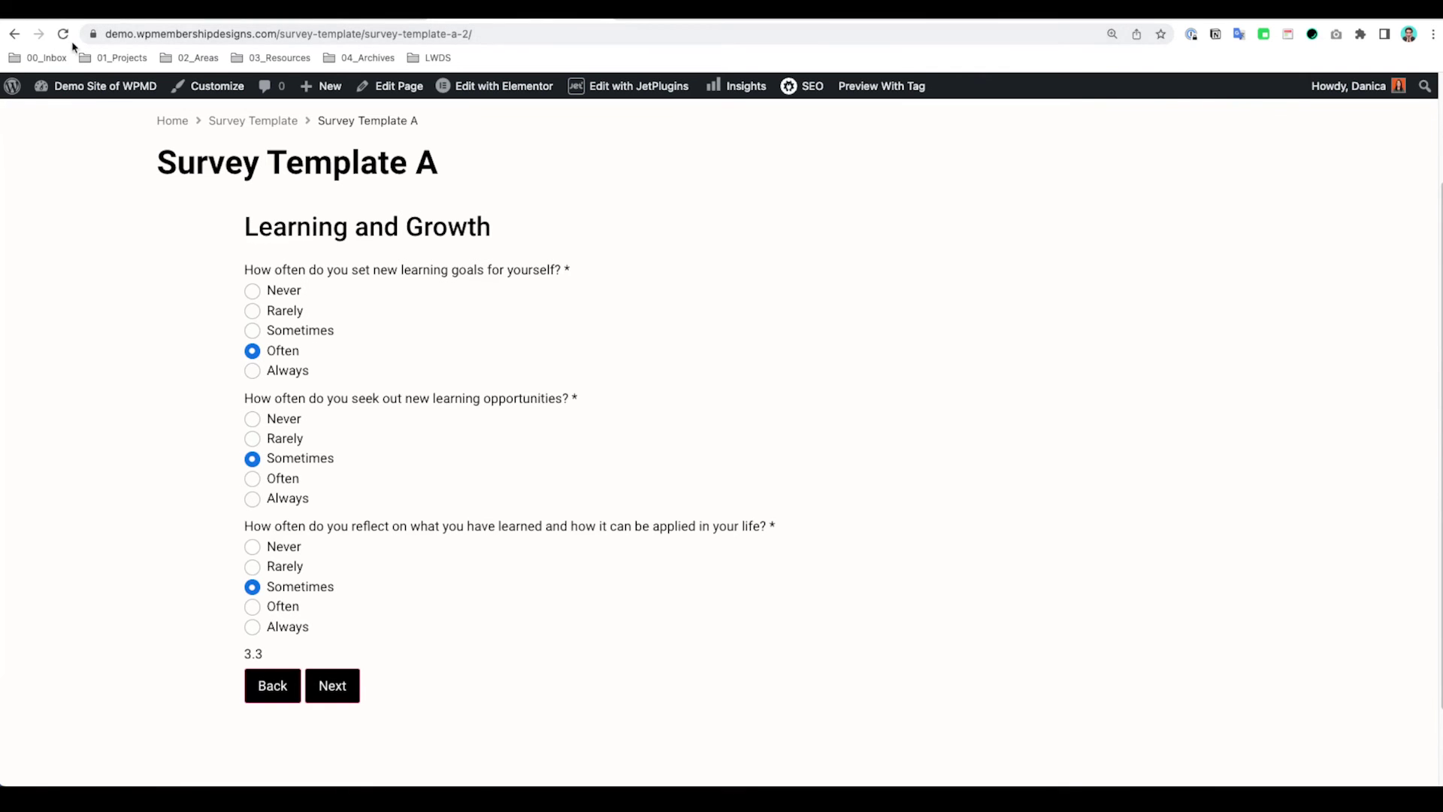
click(63, 33)
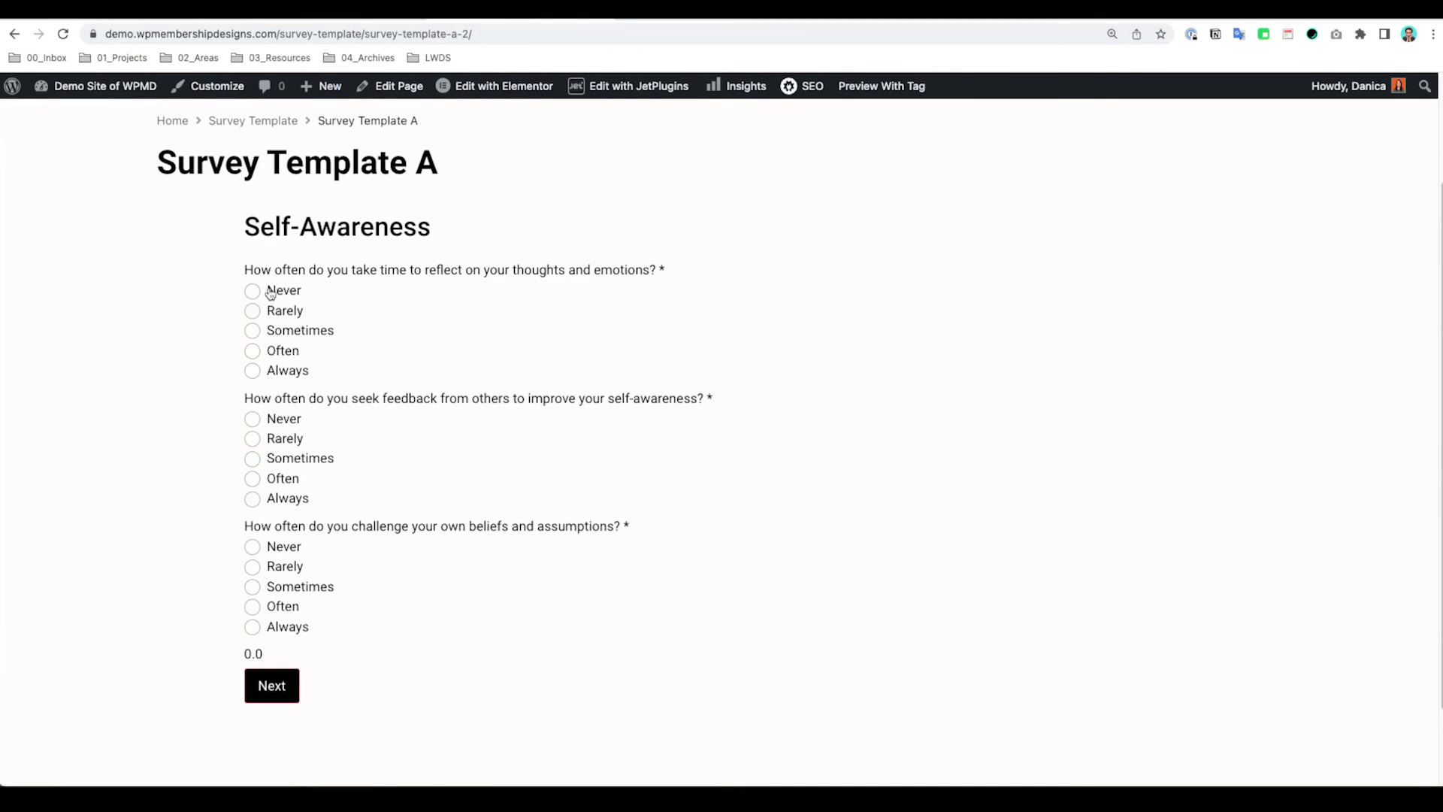
click(272, 292)
click(273, 372)
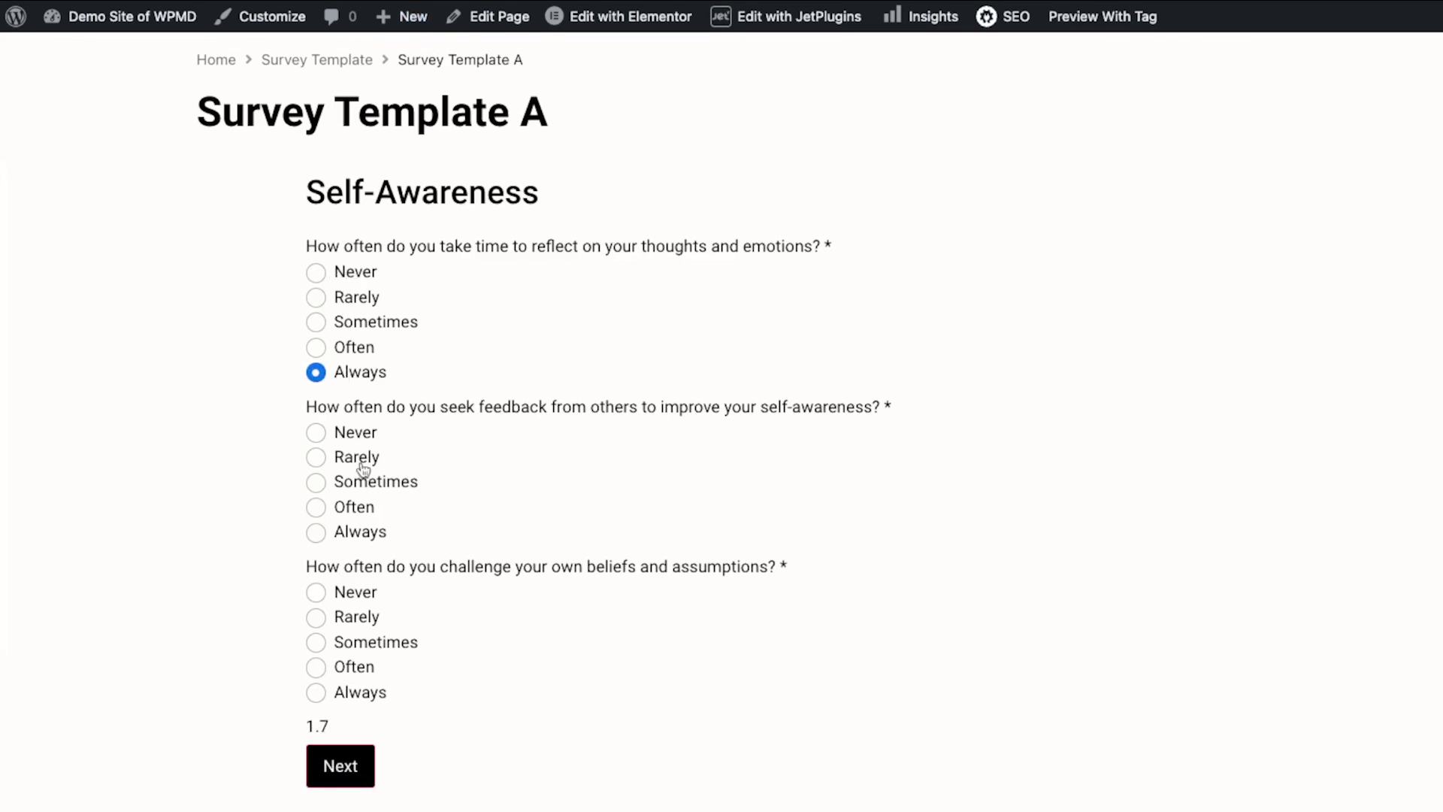
click(356, 509)
click(342, 641)
click(342, 766)
Answer the Learning and Growth questions Often, Always, Often.
click(356, 355)
click(365, 534)
click(366, 669)
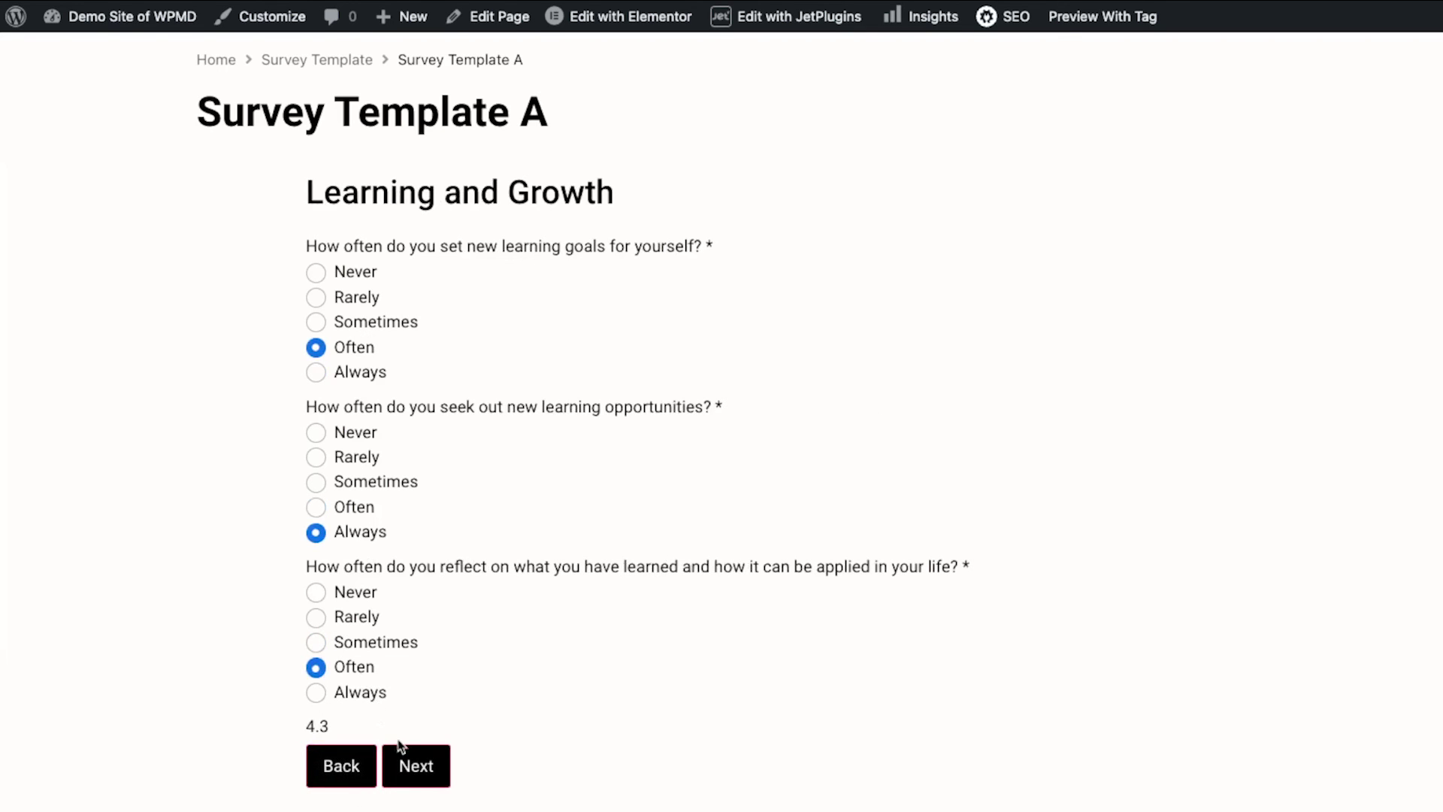
click(401, 748)
Answer the Personal Effectiveness questions, varying the third answer to watch the averages update.
click(354, 322)
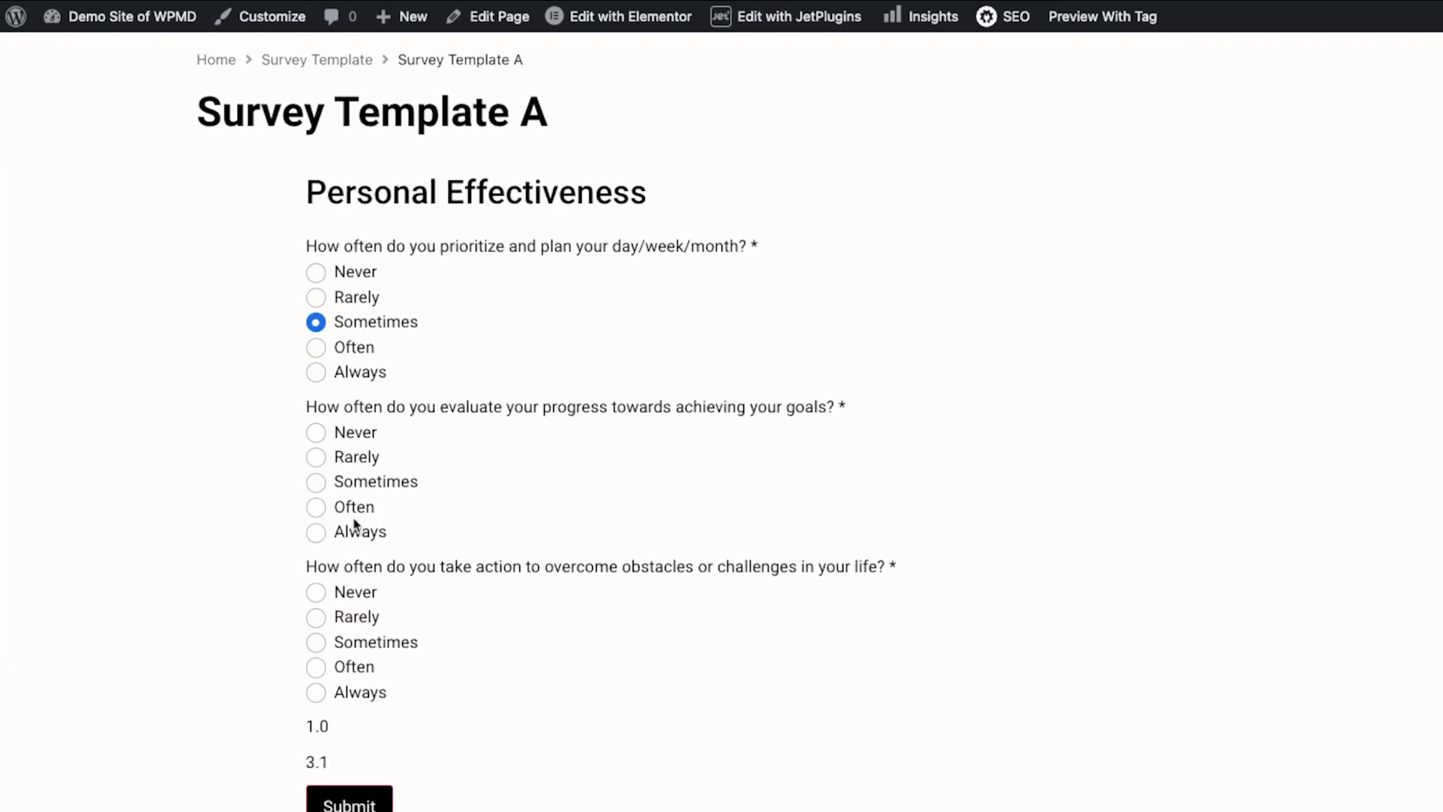
click(355, 508)
click(356, 669)
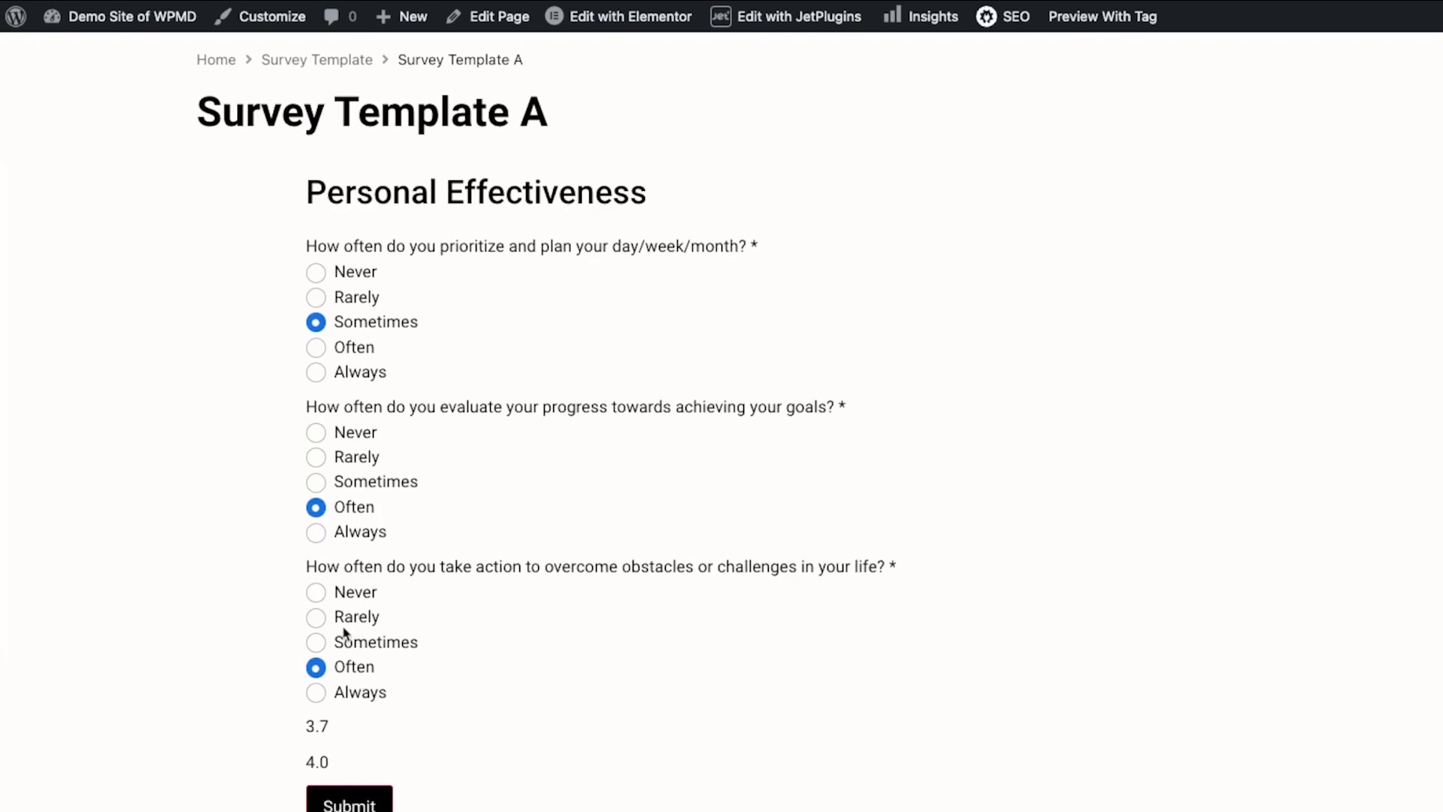
click(350, 618)
click(364, 668)
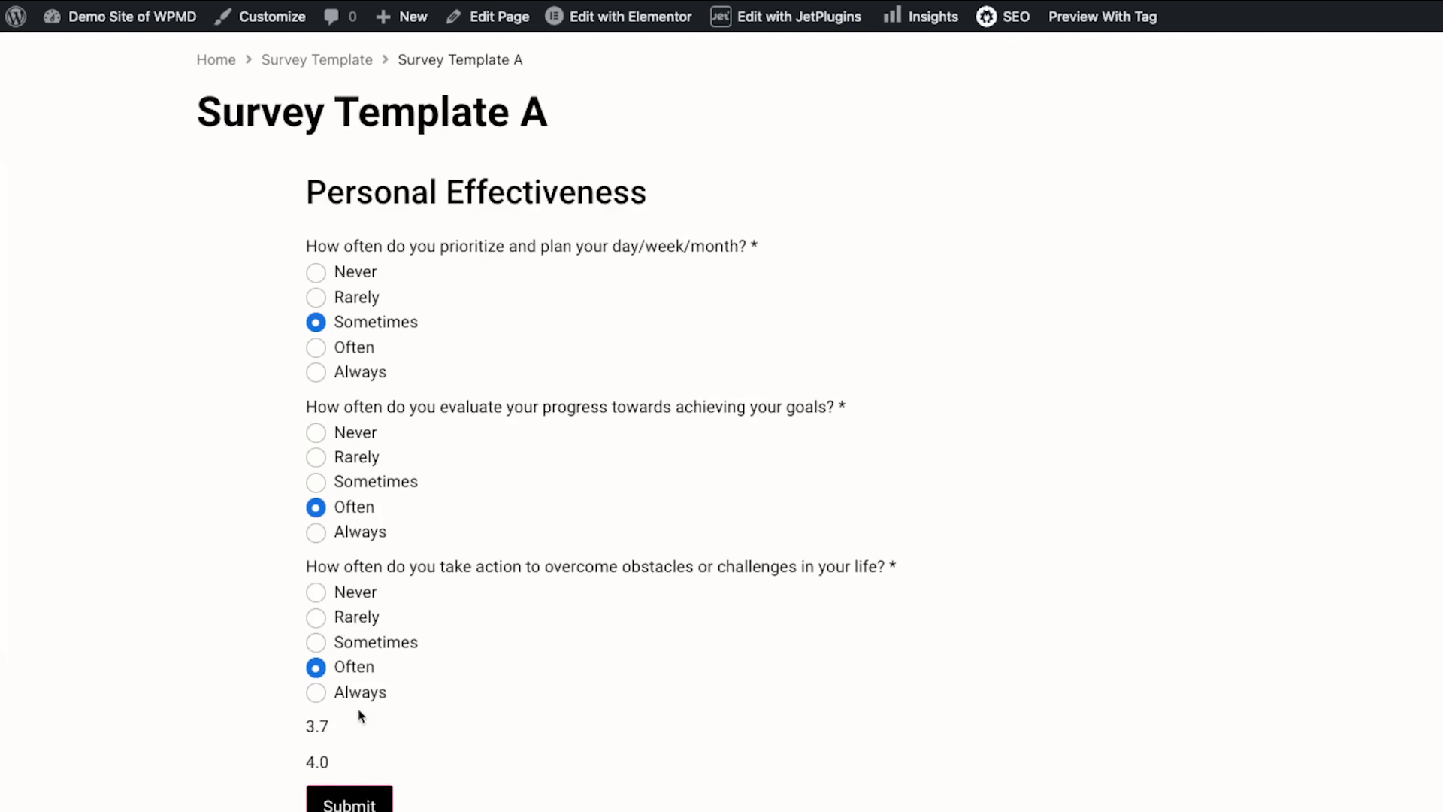
double_click(326, 762)
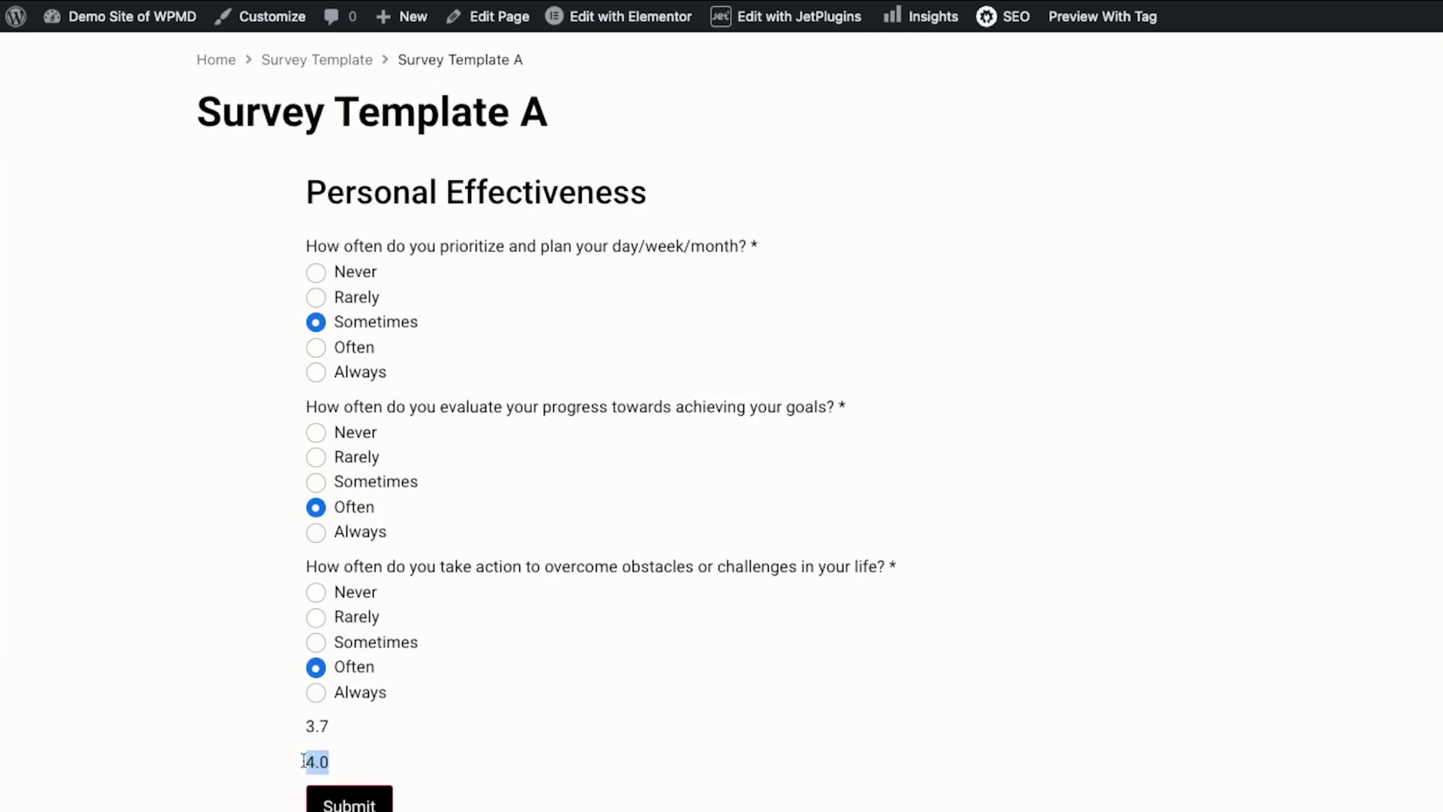
click(344, 618)
click(349, 643)
click(355, 692)
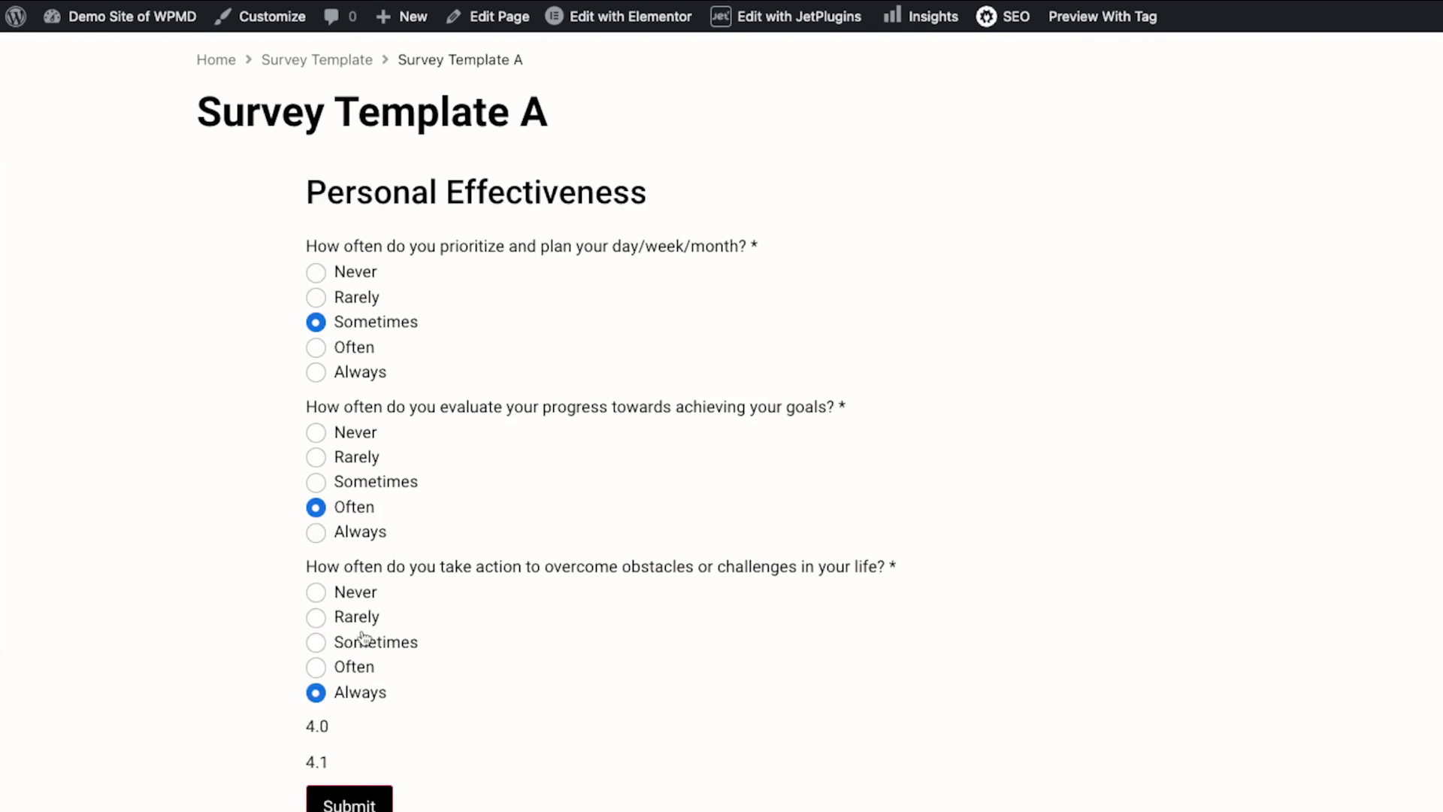
click(353, 615)
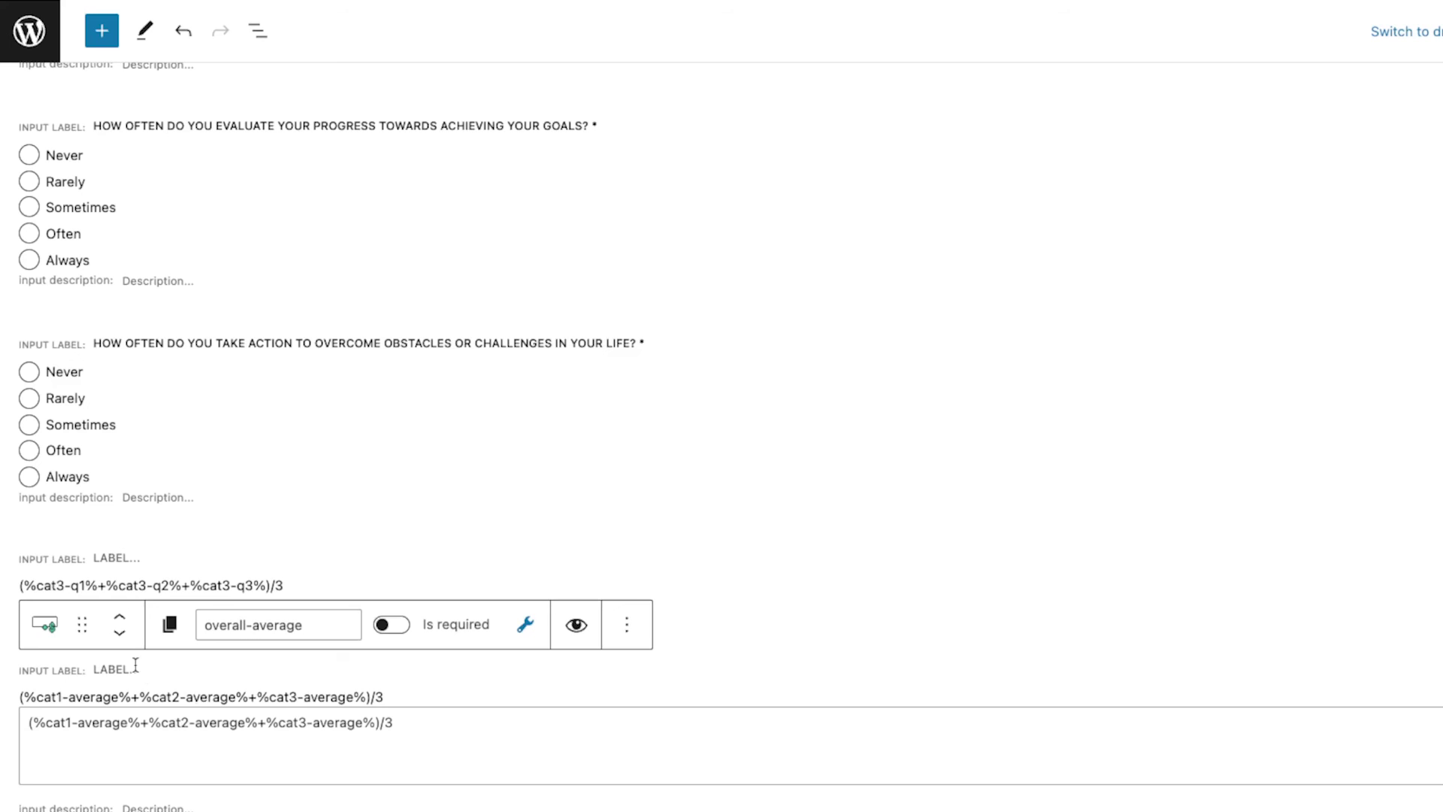
Label the overall and category 3 average fields OVERALL AVERAGE and CAT 3 AVERAGE.
click(136, 667)
text(OVERALL A)
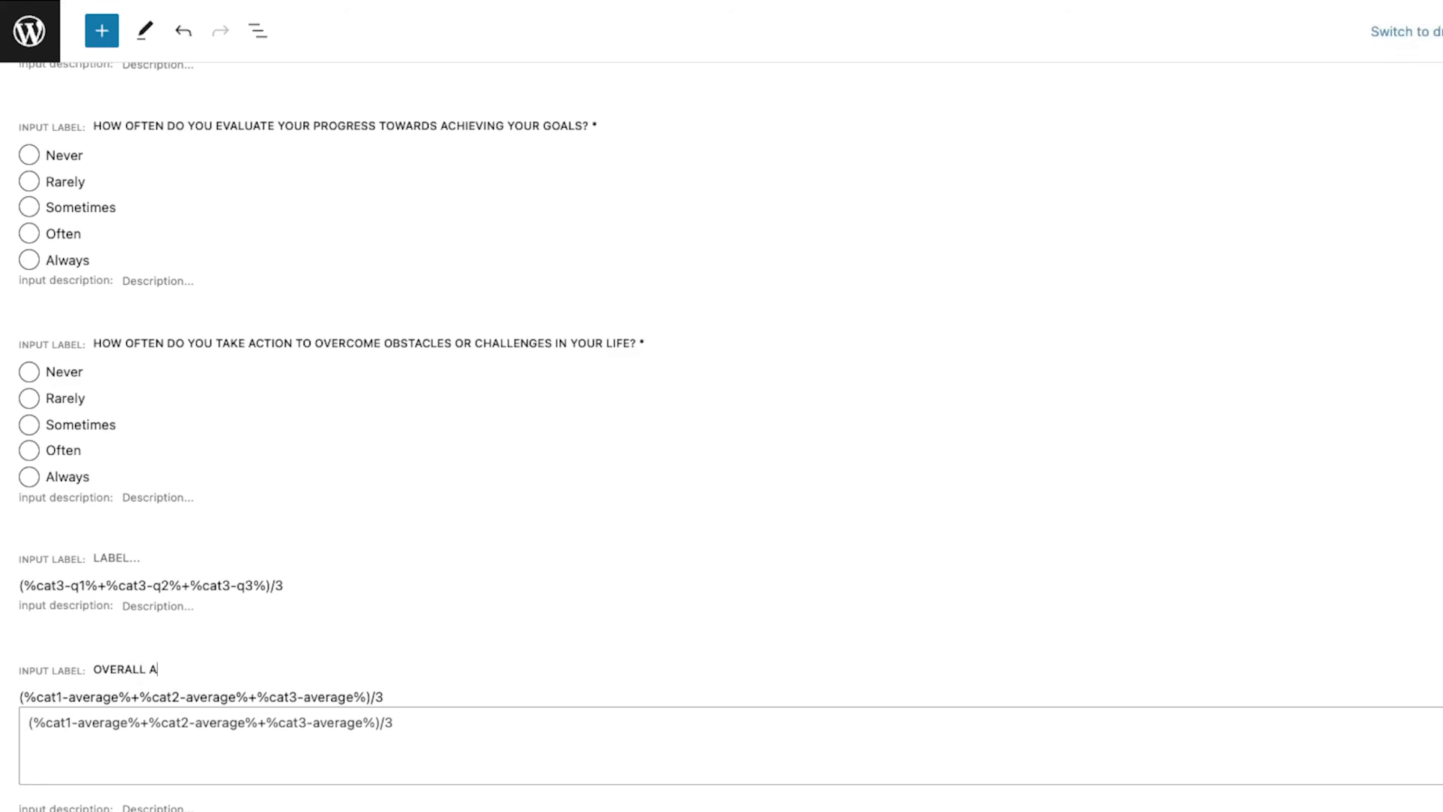
text(VERAGE)
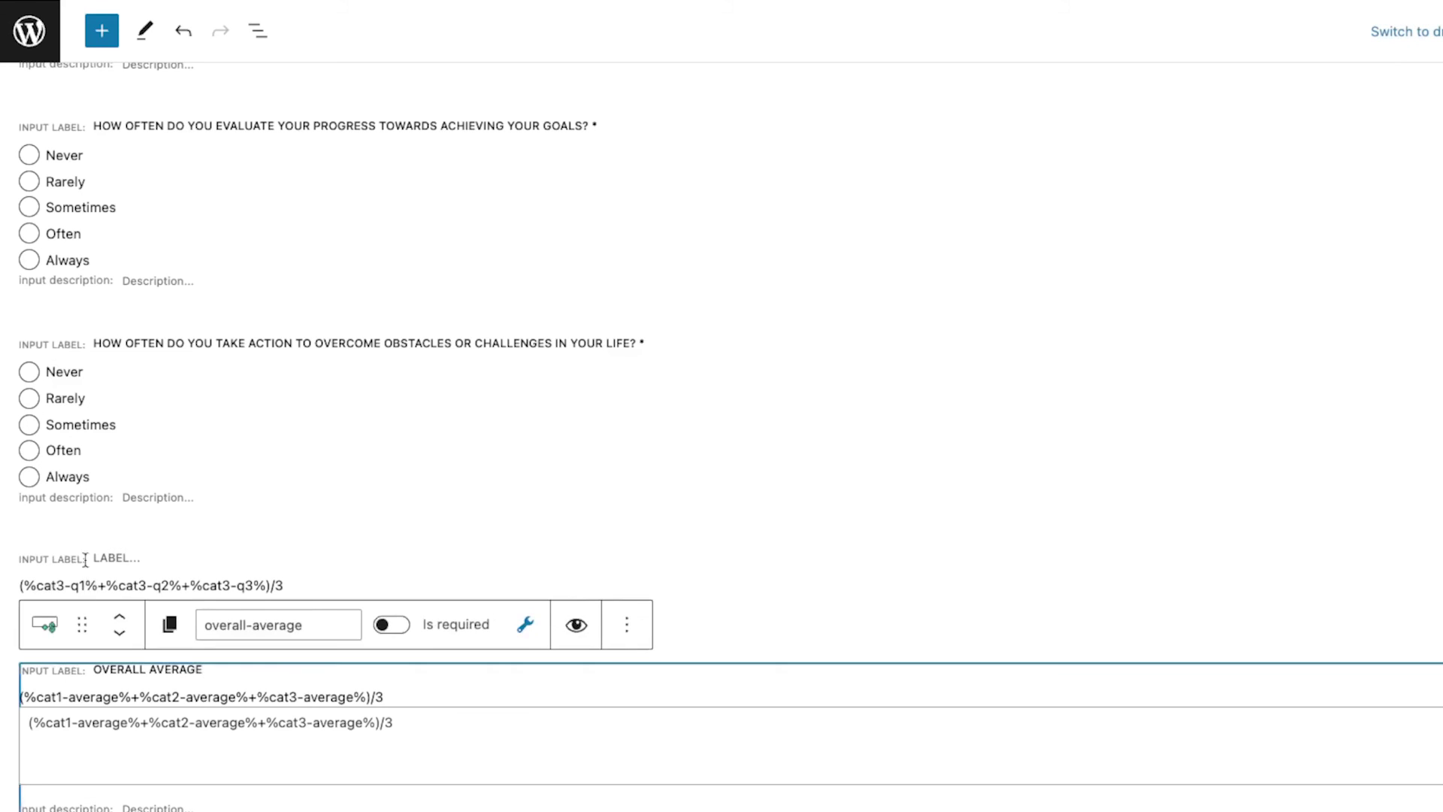
click(85, 560)
click(121, 464)
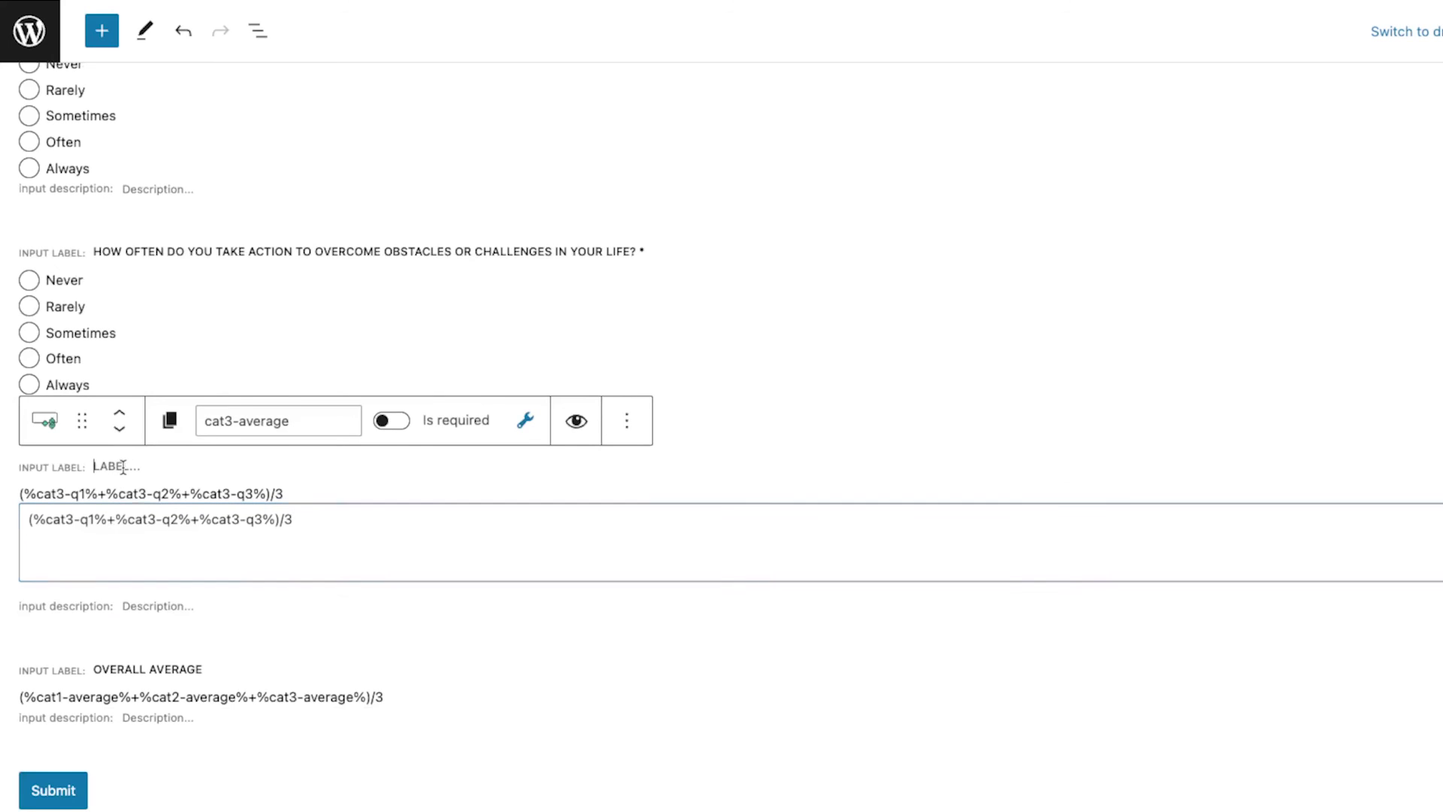
text(CAT)
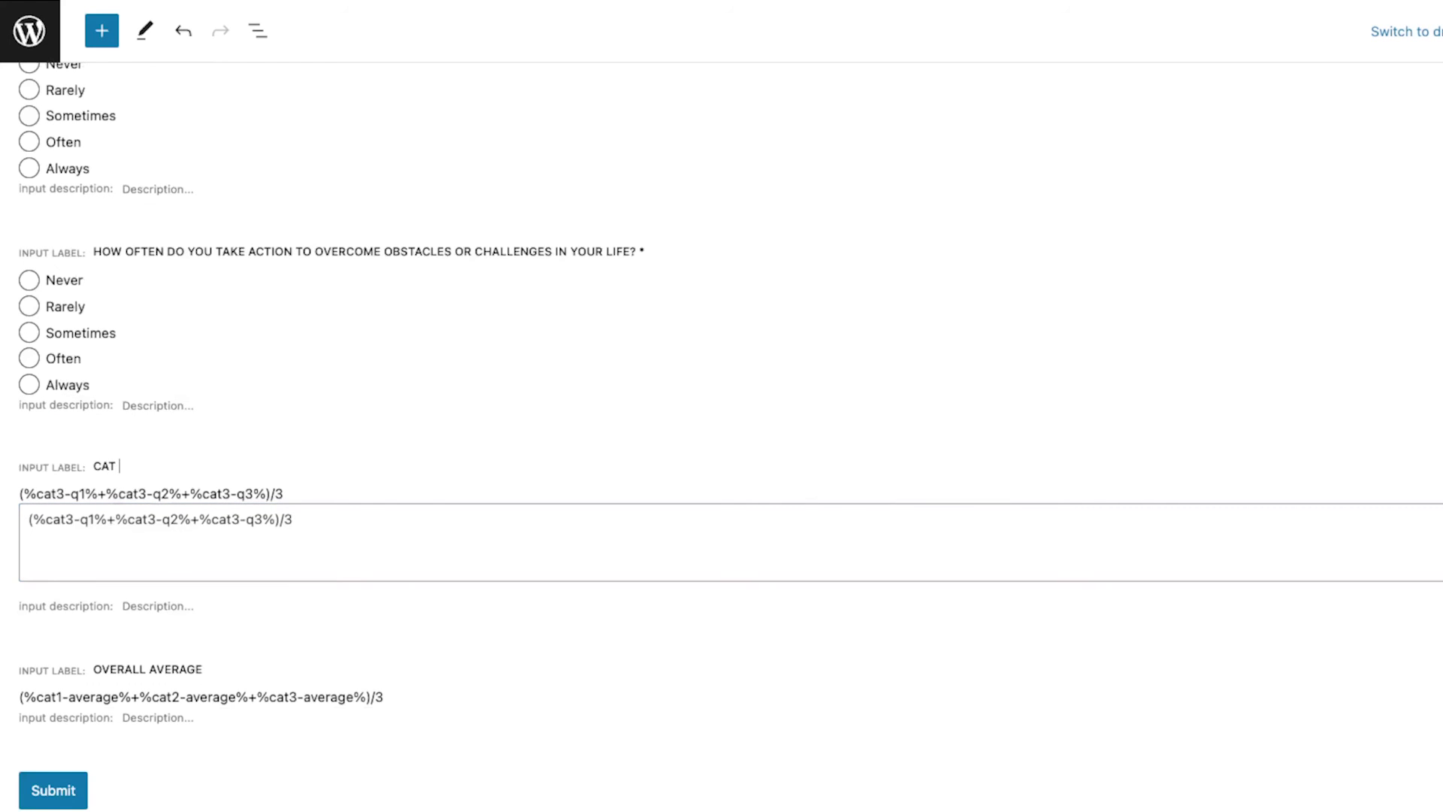
text( 3 C)
key(BackSpace)
text(AVERAGE)
key(ctrl+a)
key(ctrl+c)
Paste the copied label onto the category 1 average field as CAT 1 AVERAGE.
scroll(123, 467, up, 20)
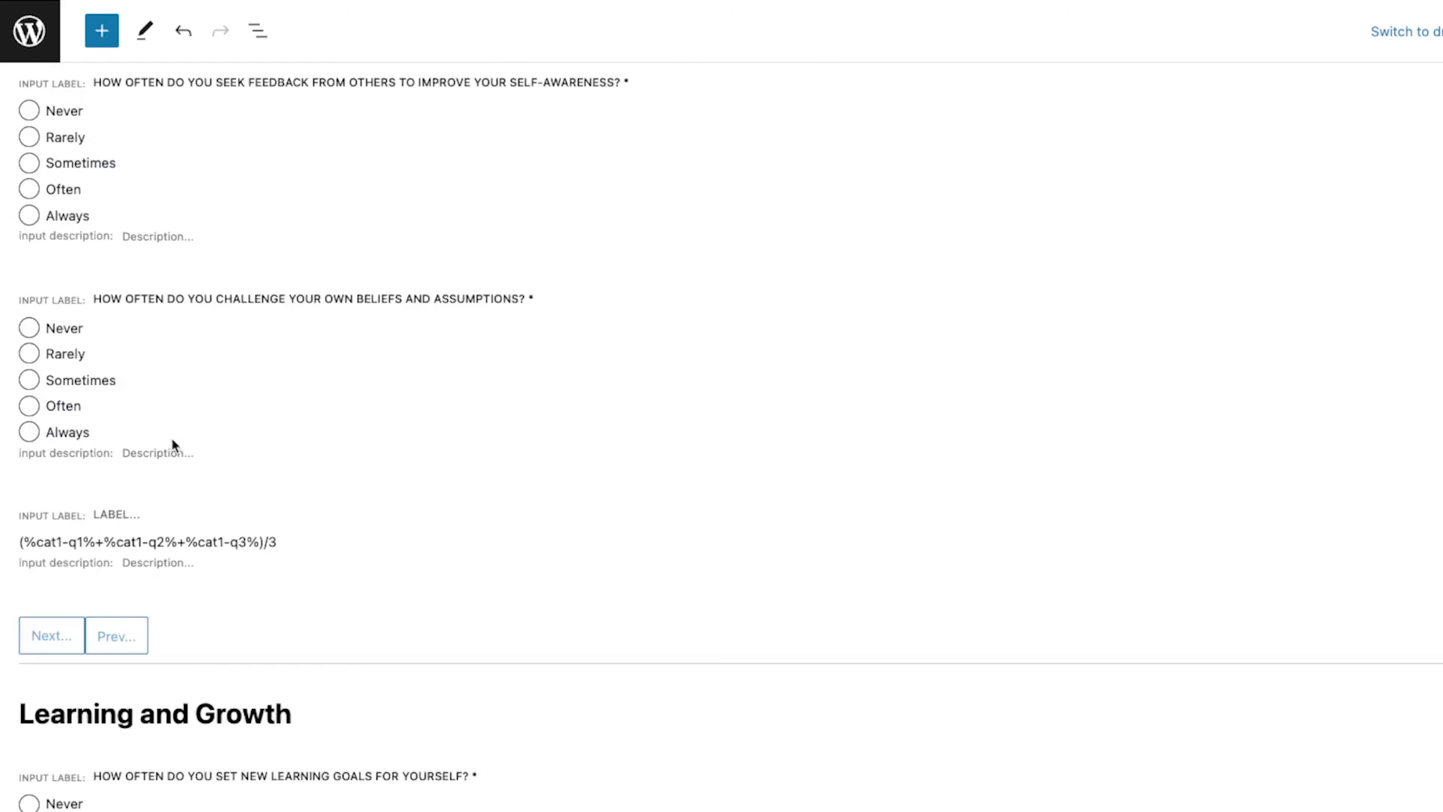
scroll(169, 451, down, 2)
scroll(189, 596, down, 2)
click(166, 605)
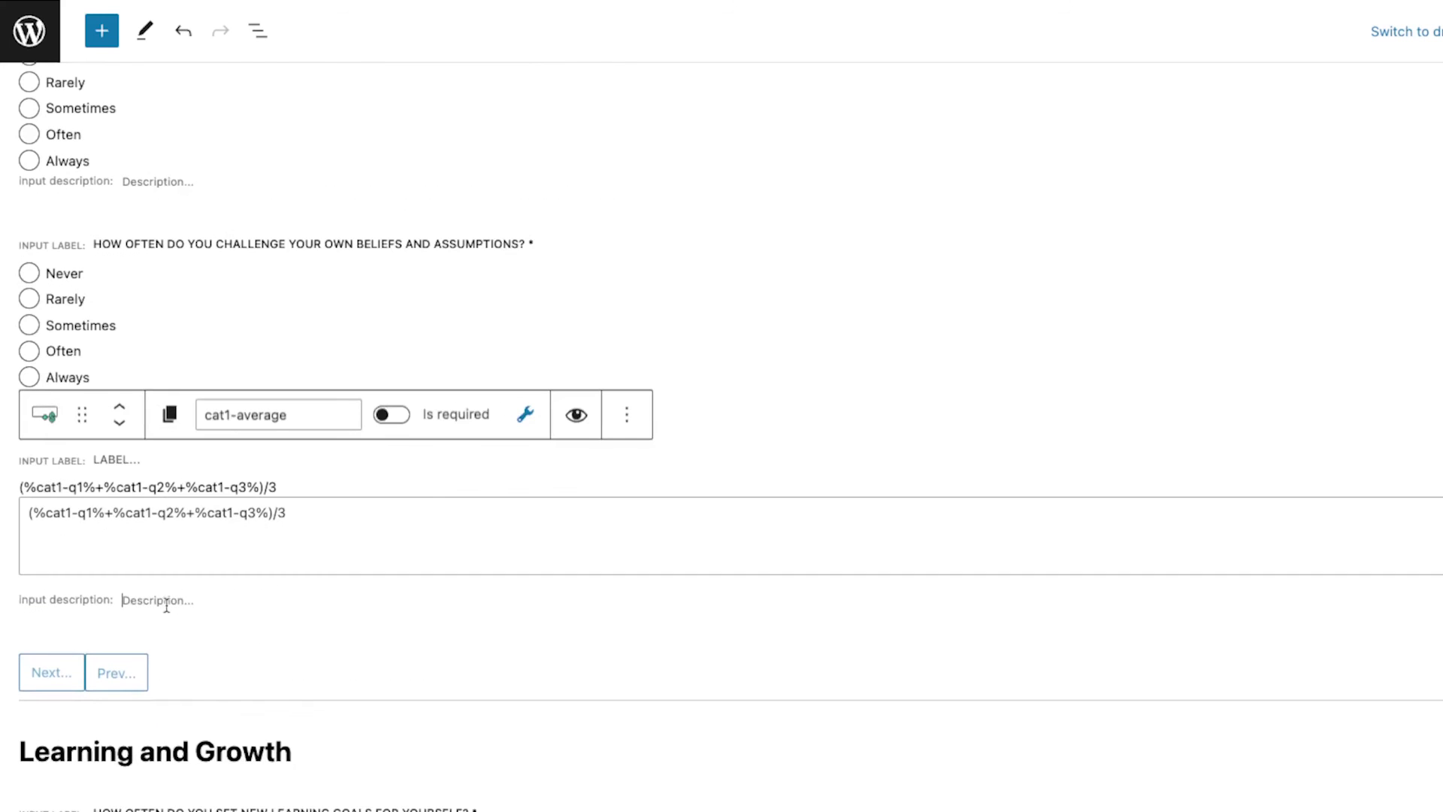
click(143, 454)
key(ctrl+v)
click(126, 459)
key(BackSpace)
text(1)
Paste the average label onto the category 2 average field and save the form.
scroll(377, 628, down, 5)
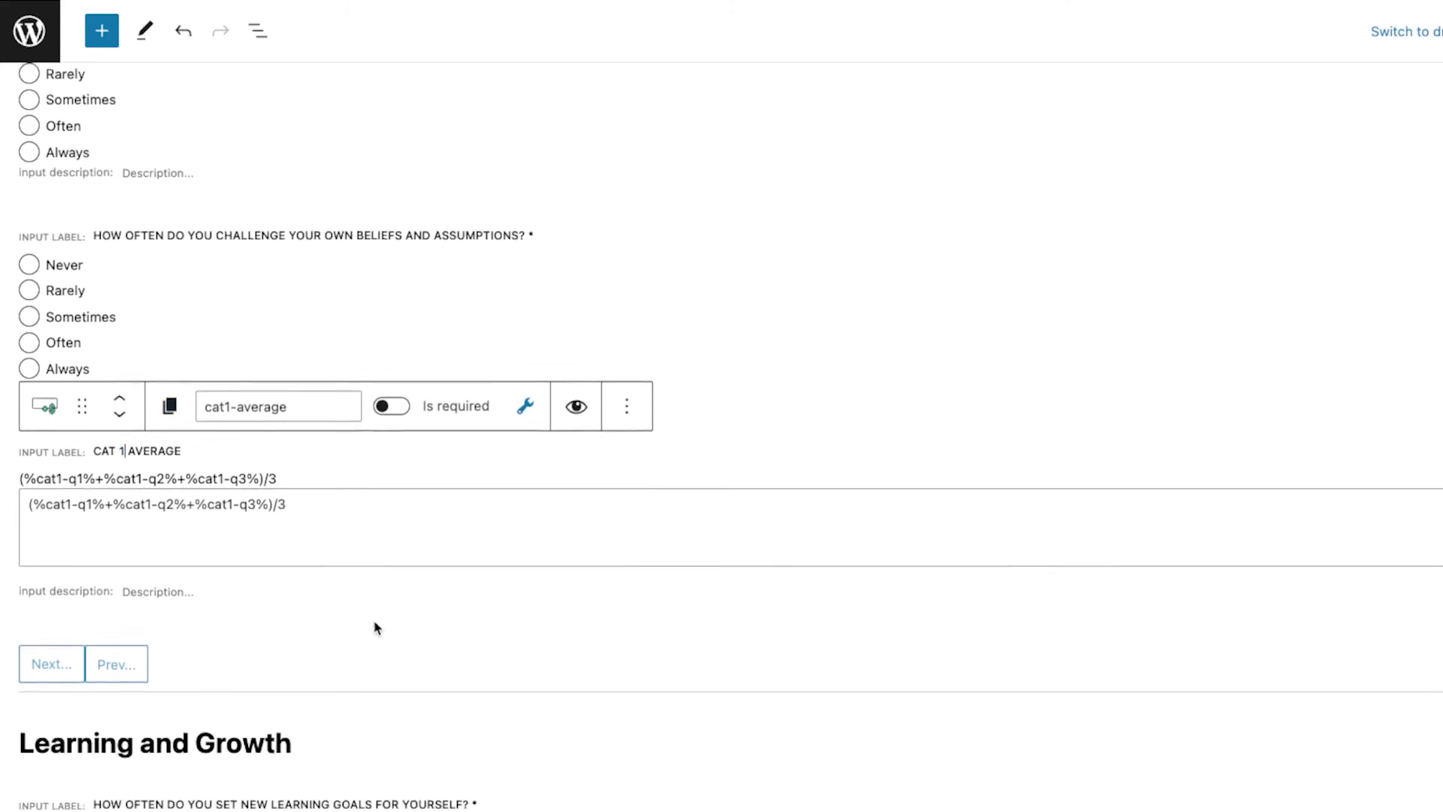
scroll(370, 634, down, 8)
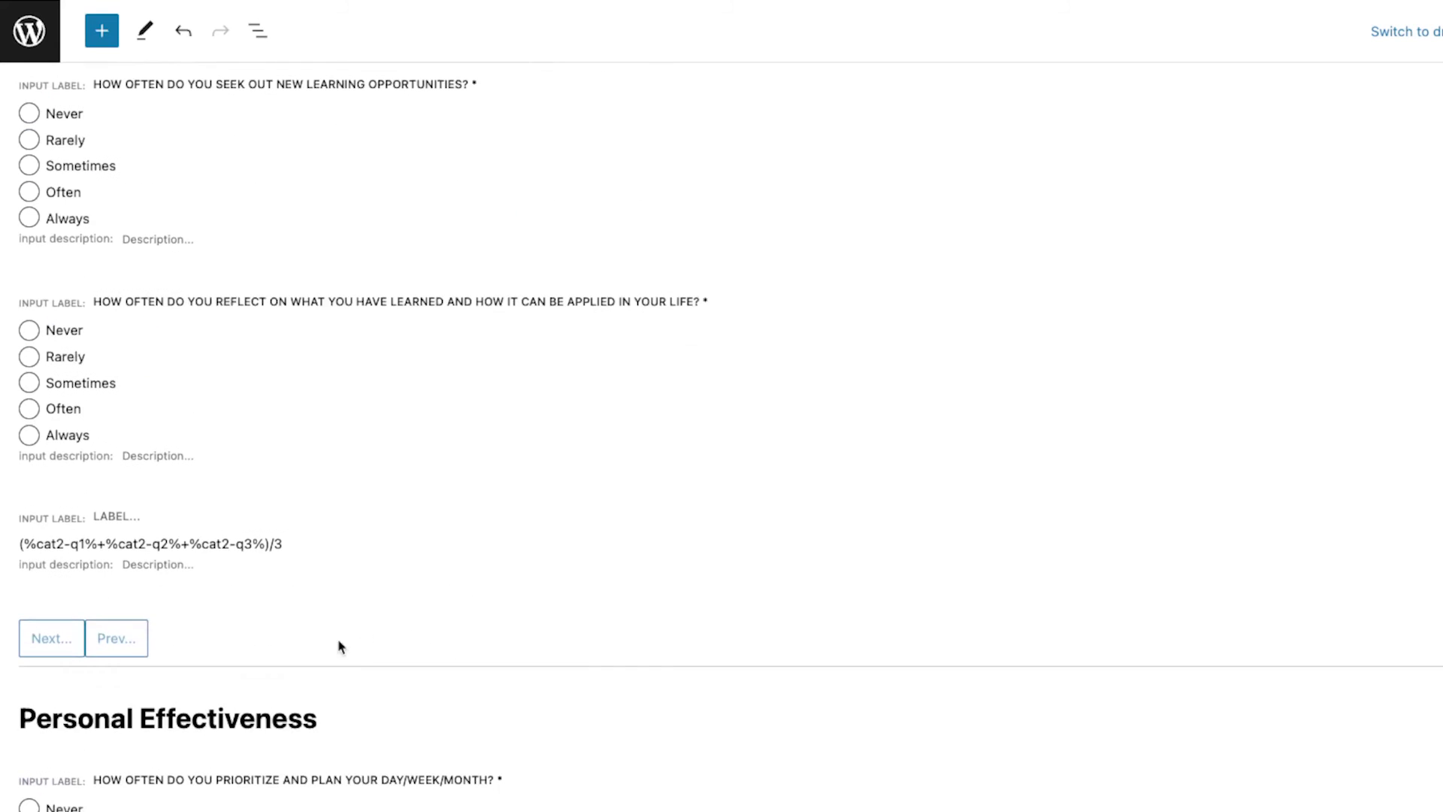
click(131, 519)
key(ctrl+v)
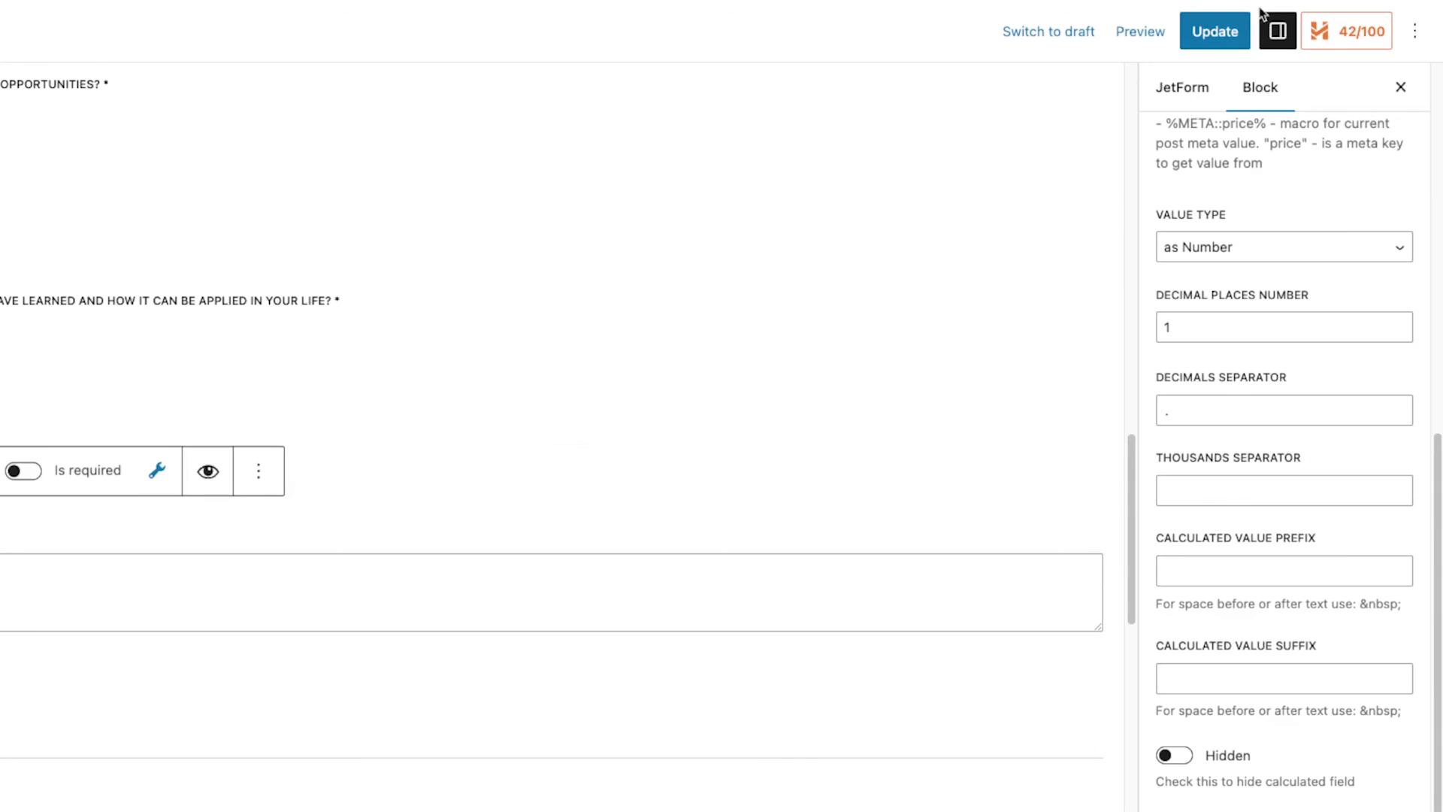
click(1215, 31)
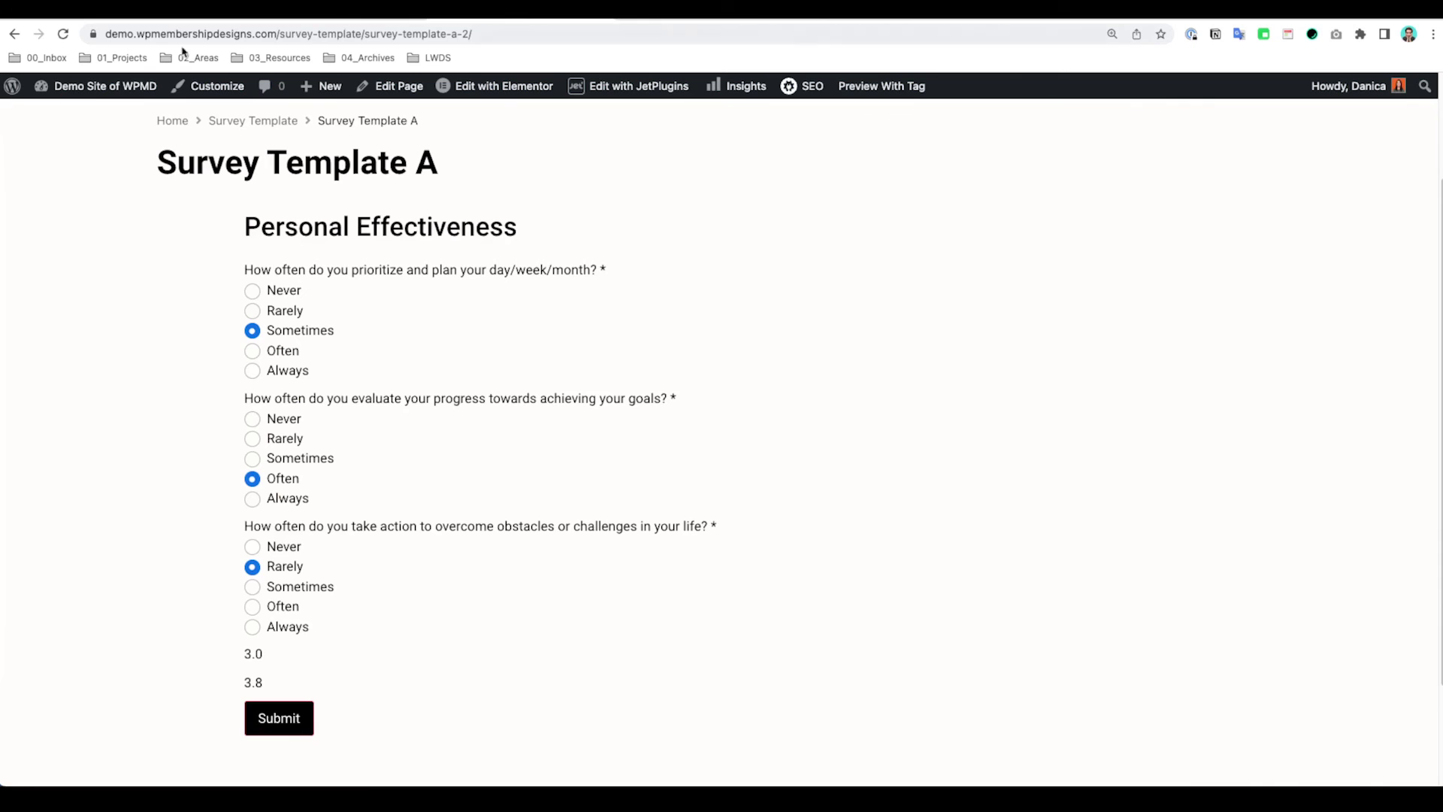
Reload the survey and check the Cat 1 Average label.
click(63, 34)
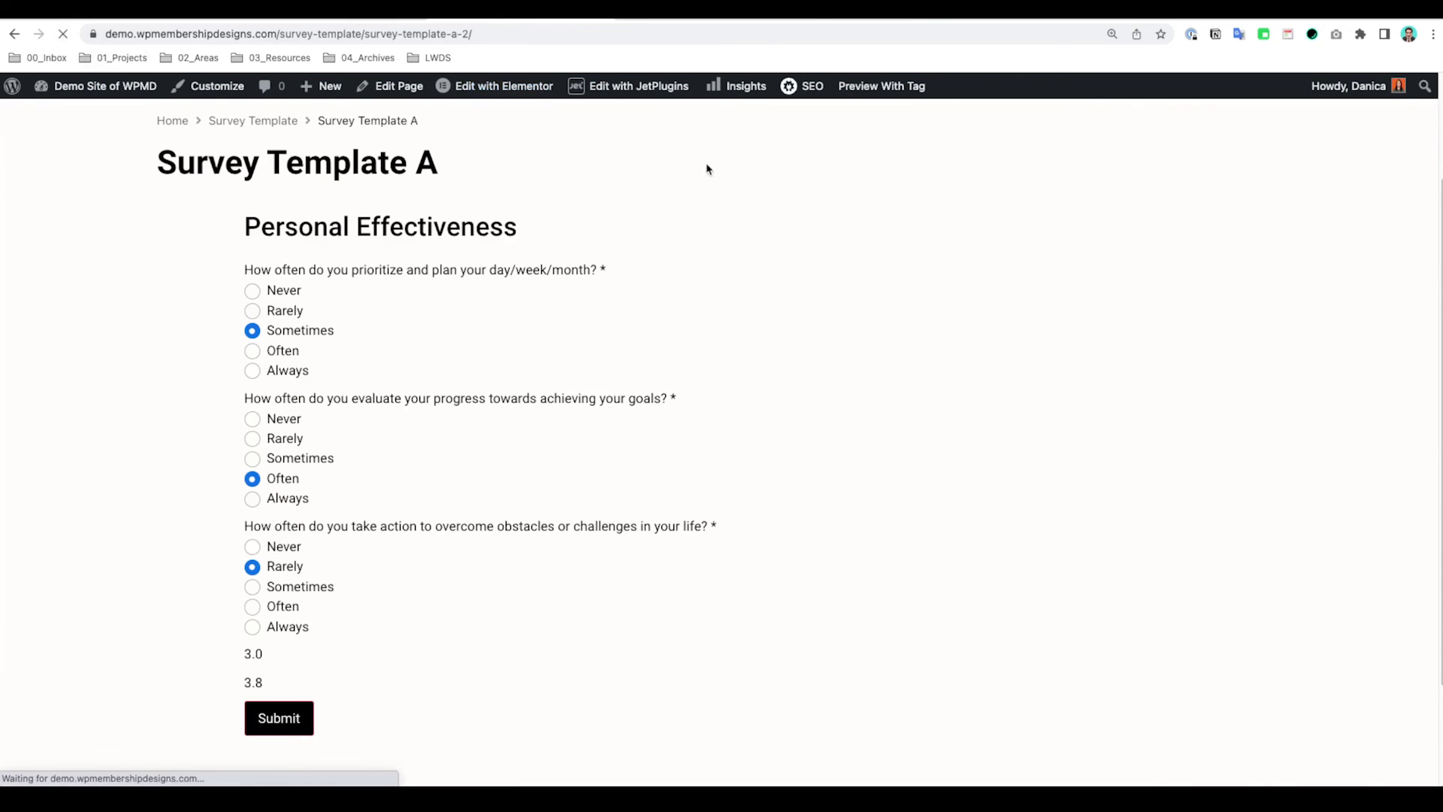
scroll(601, 369, down, 2)
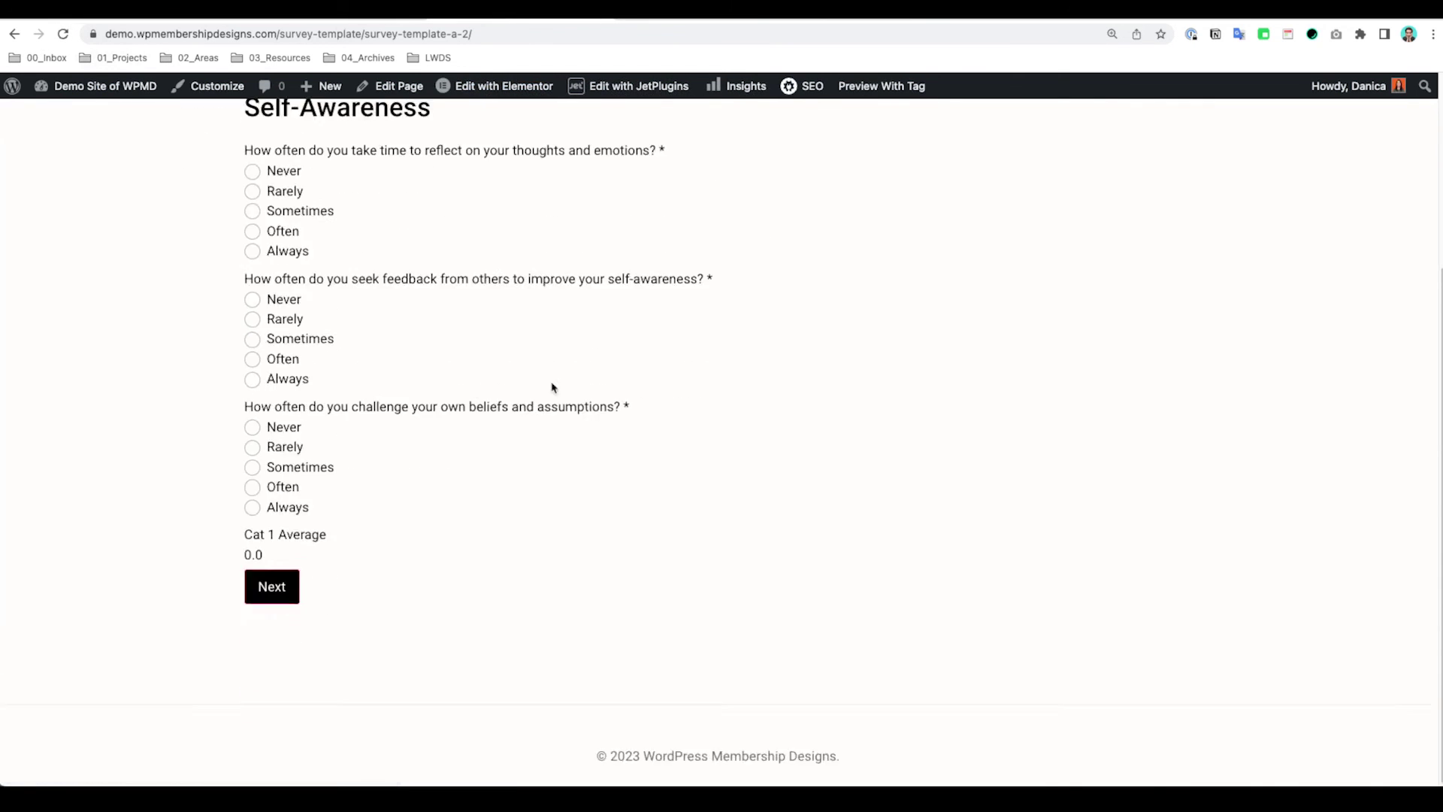
drag(240, 539, 331, 536)
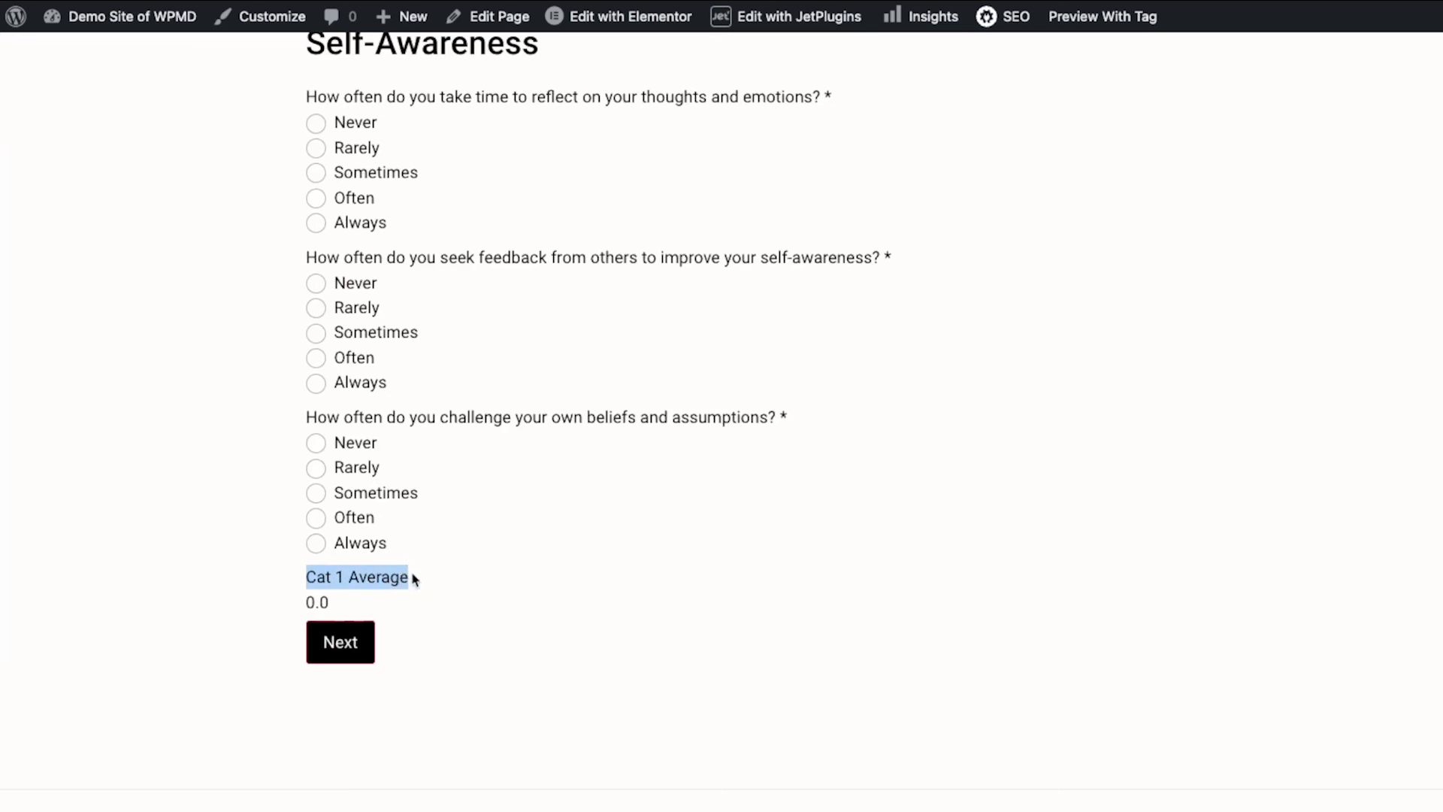
Answer all Self-Awareness questions Rarely and check the Cat 2 Average label on the next page.
click(364, 148)
click(383, 307)
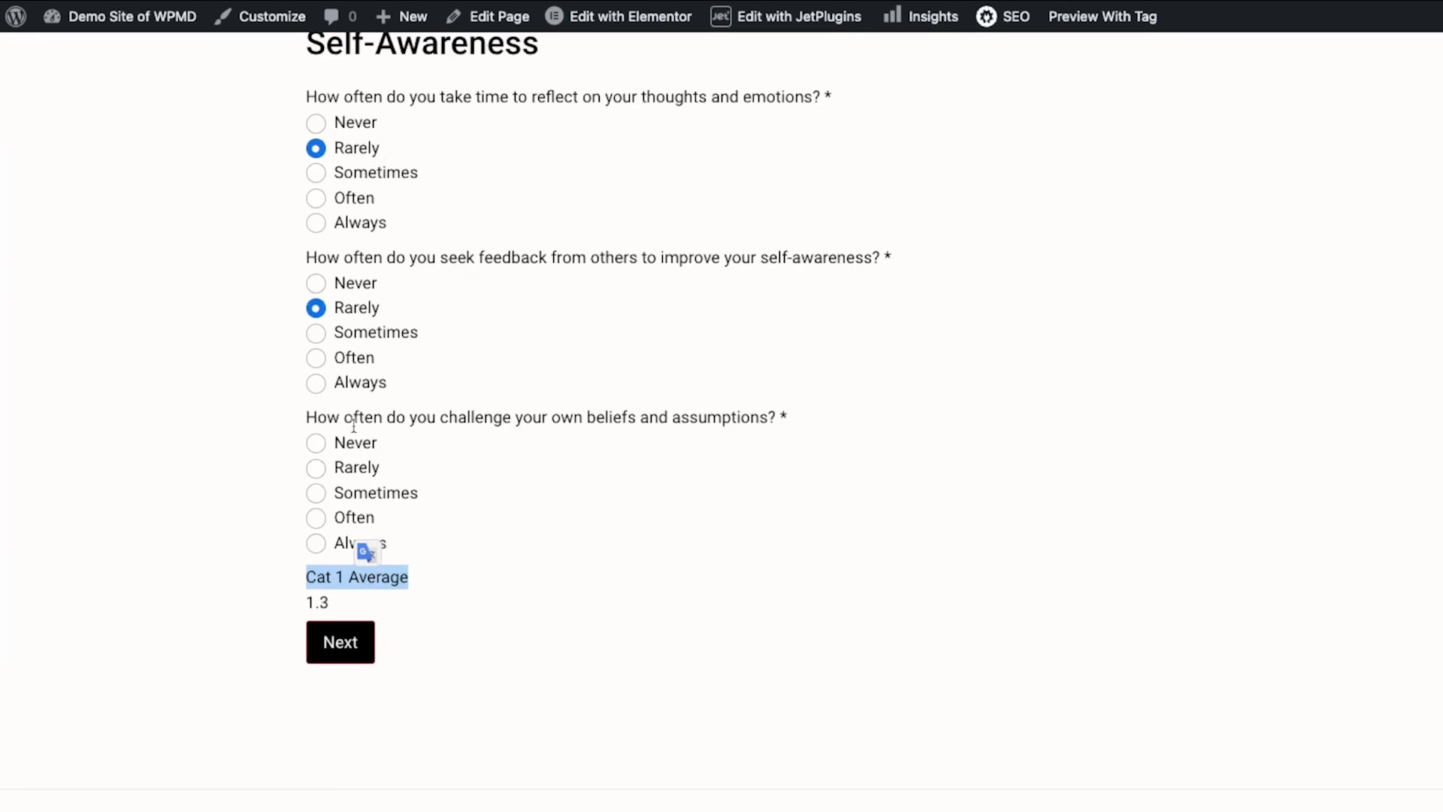
click(347, 467)
click(351, 658)
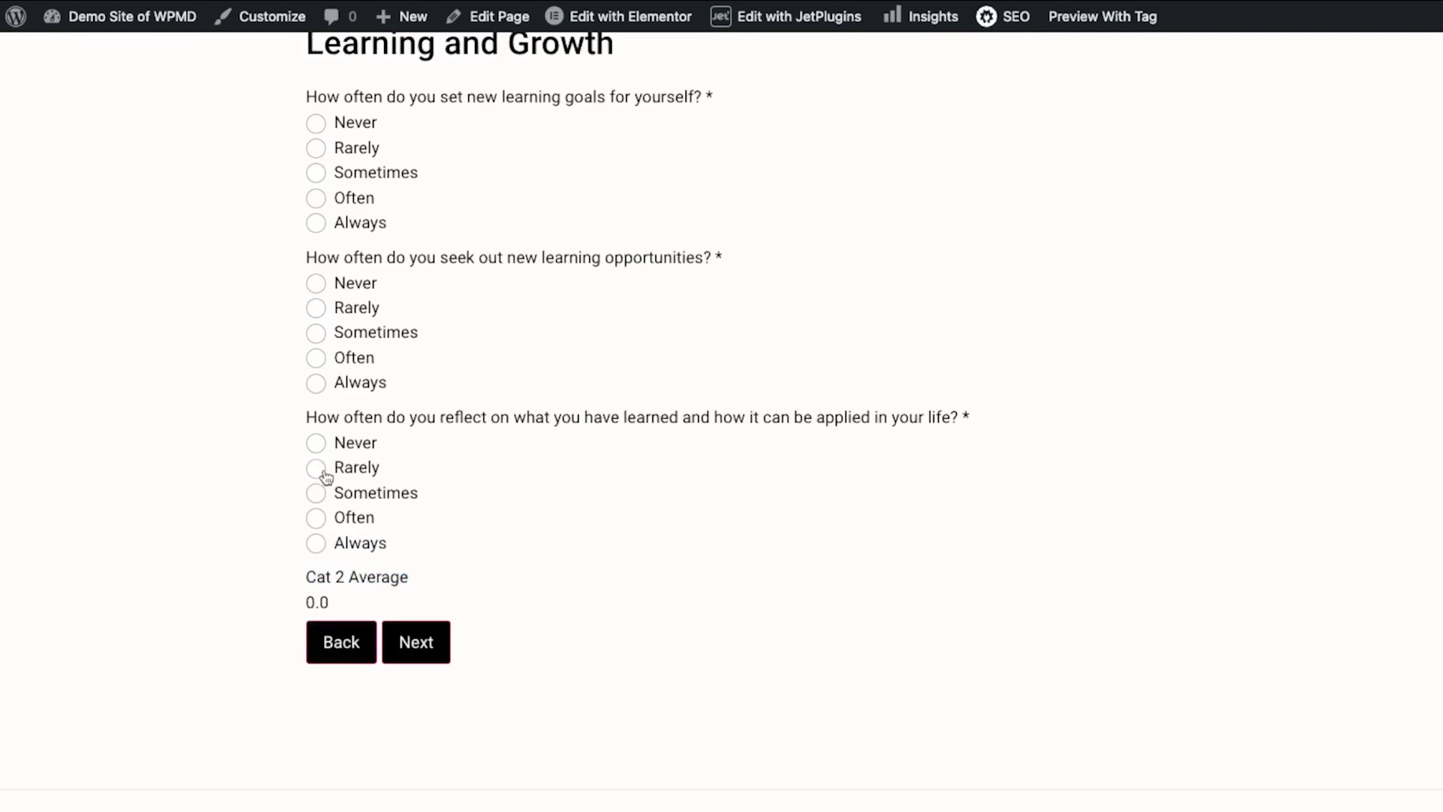
drag(307, 576, 415, 581)
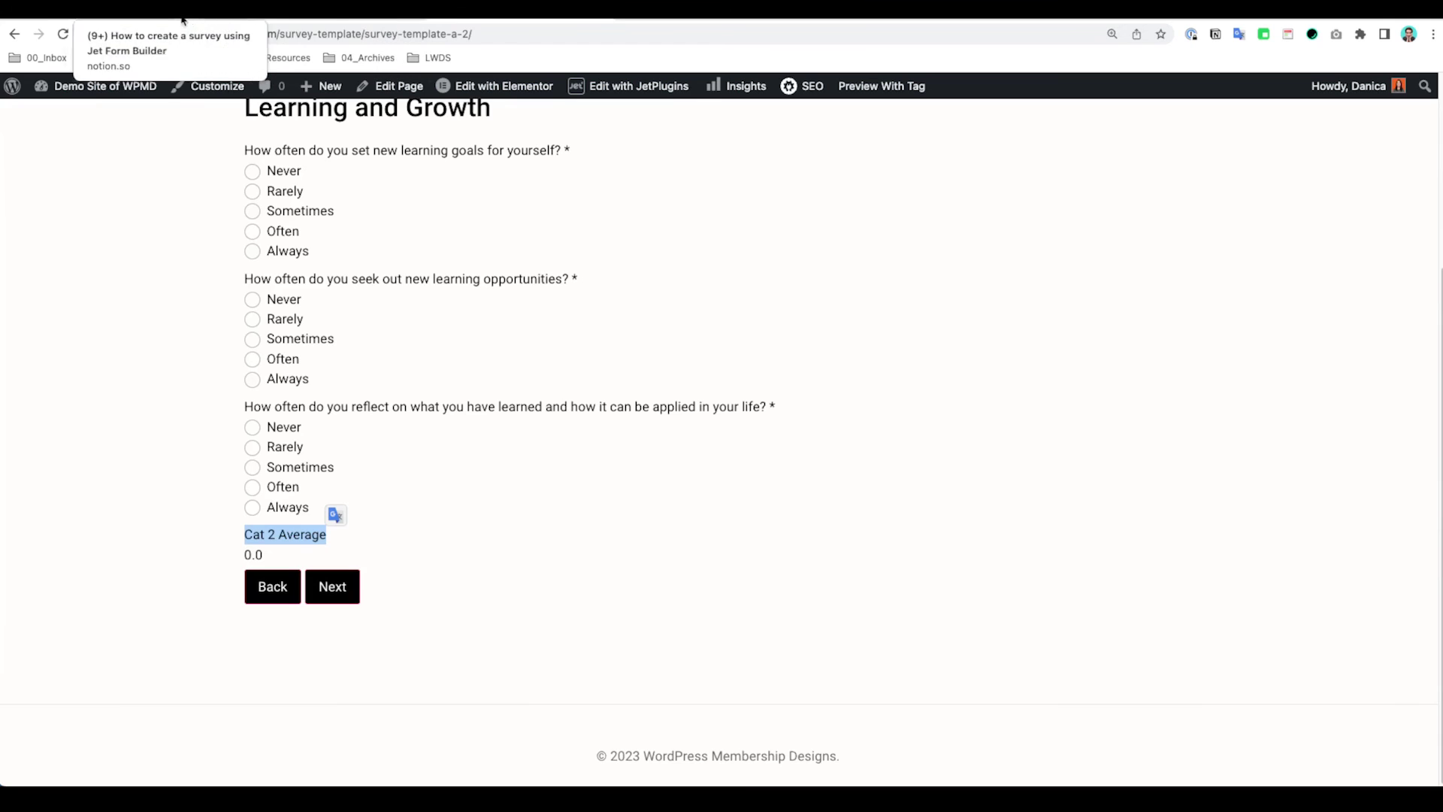
click(178, 18)
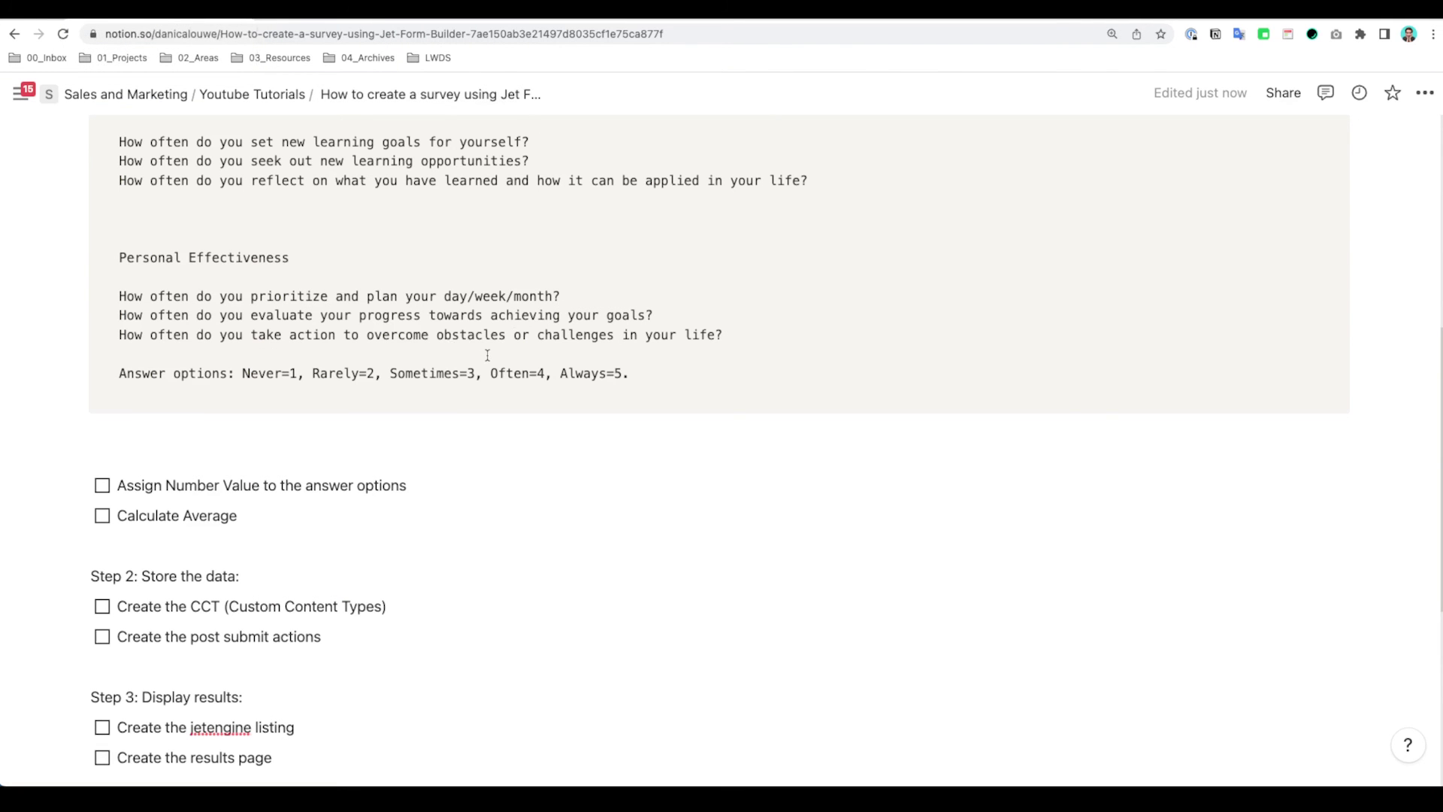
Tick the 'Assign Number Value to the answer options' and 'Calculate Average' checklist items.
scroll(267, 484, up, 4)
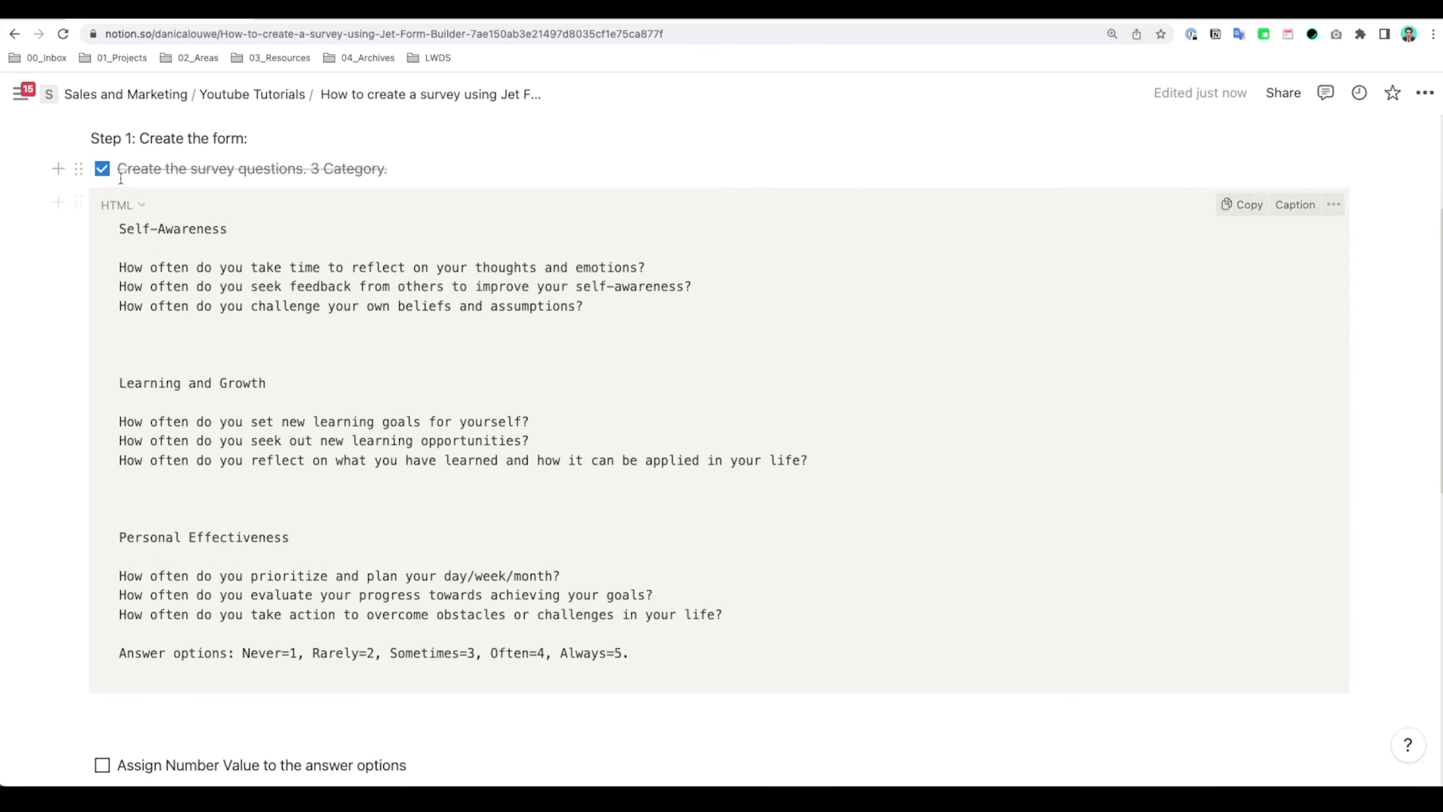
scroll(411, 236, down, 3)
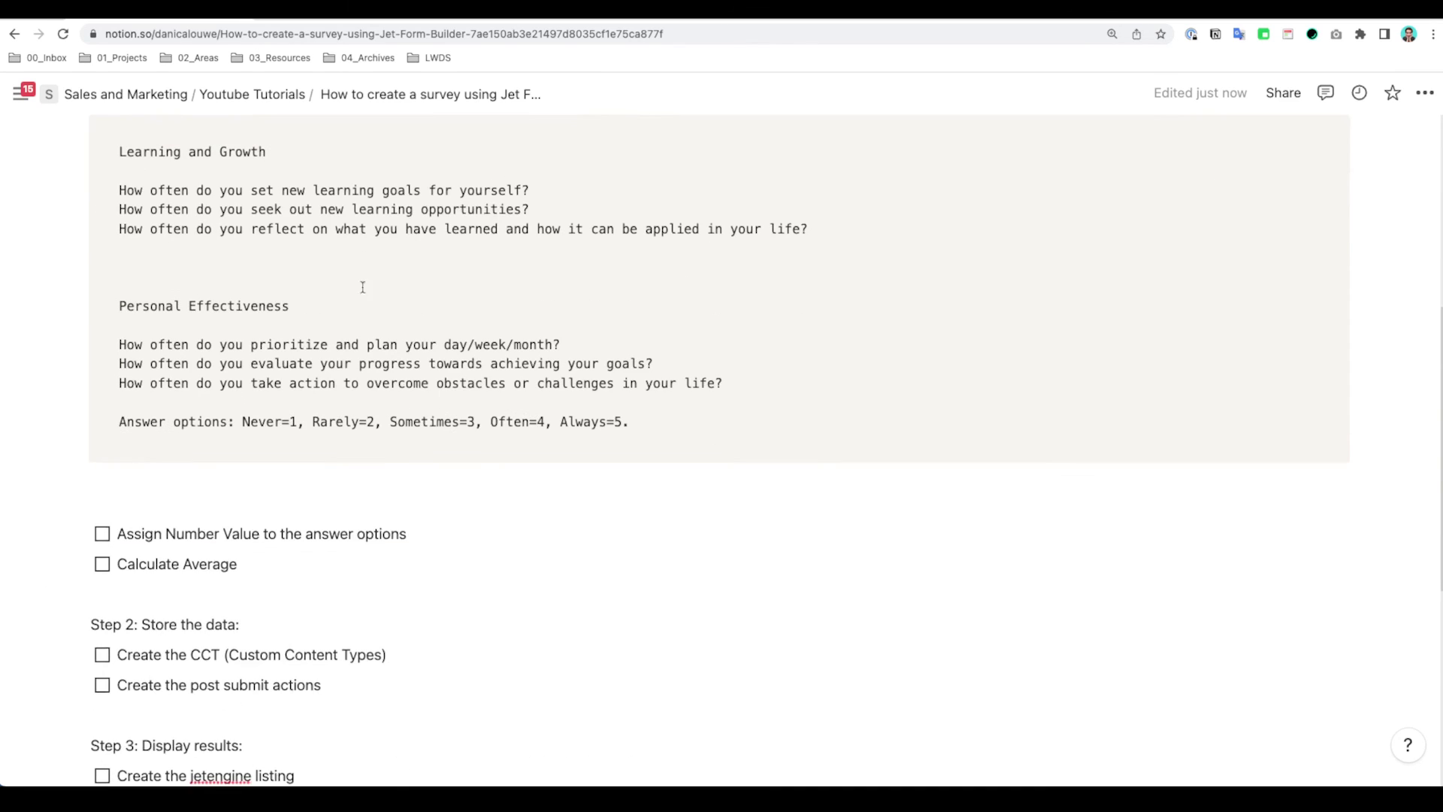
click(102, 535)
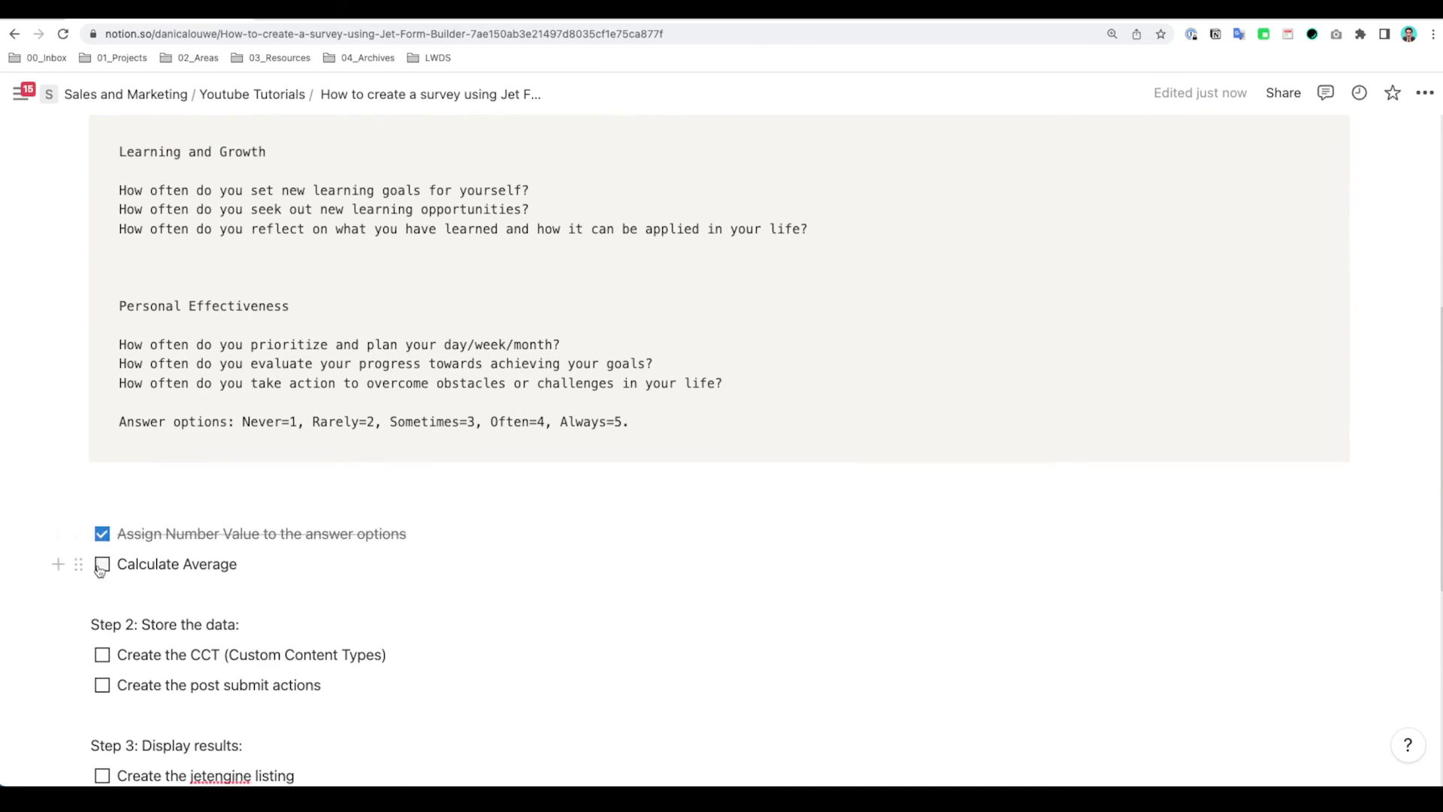
click(101, 565)
scroll(459, 396, down, 3)
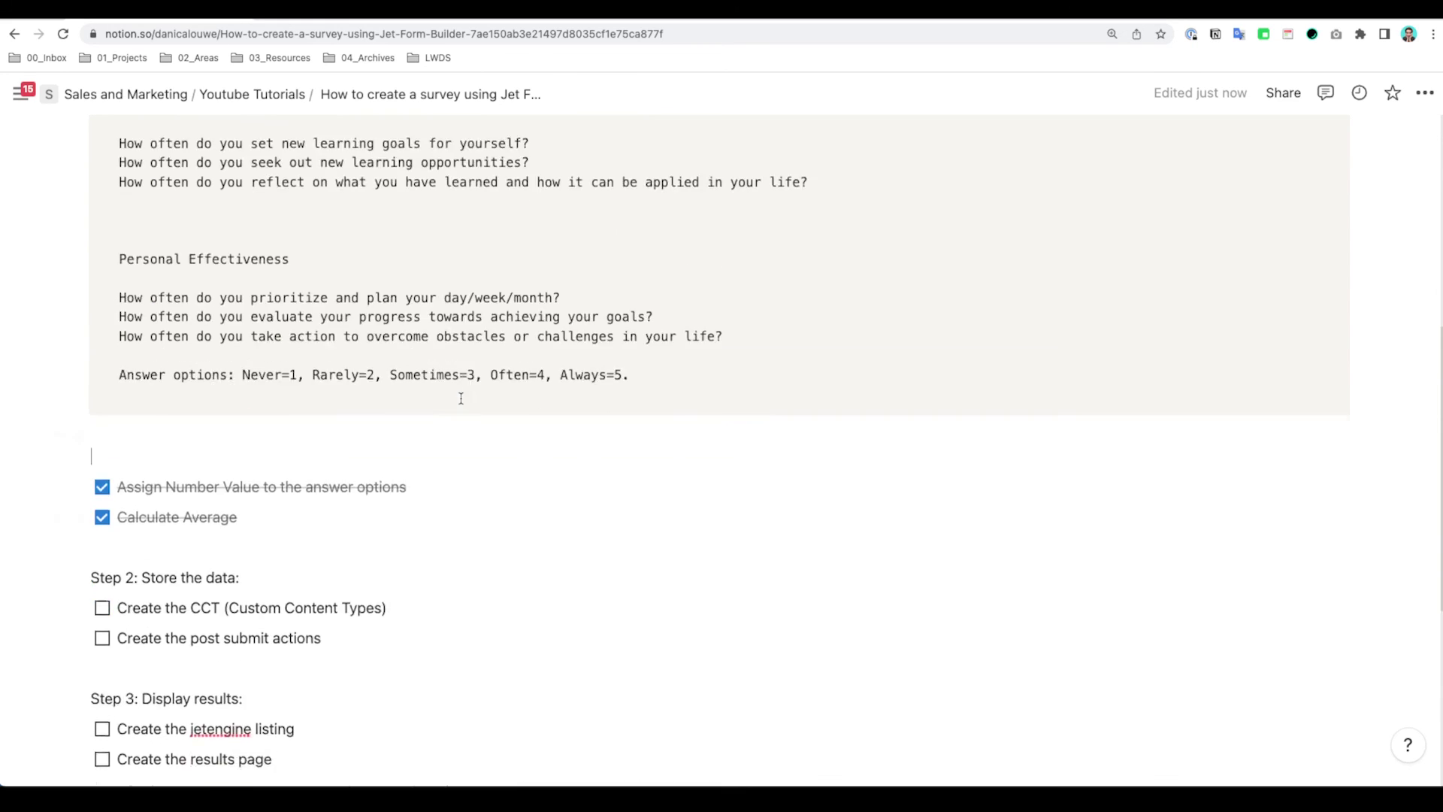